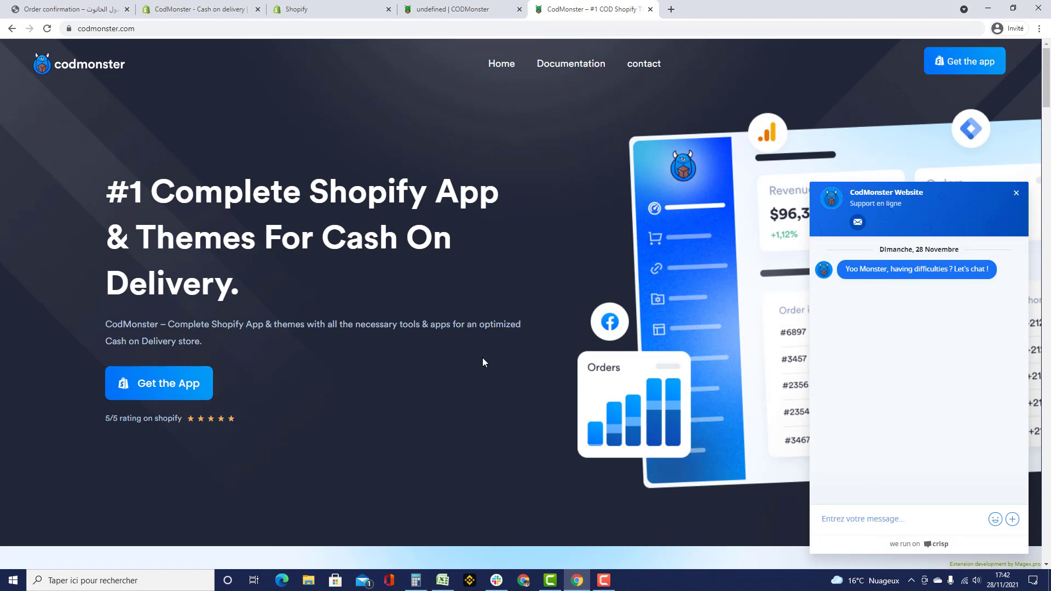
- Review CodMonster's Push Theme activation step, then go to the Shopify admin Apps page listing CodMonster
click(419, 10)
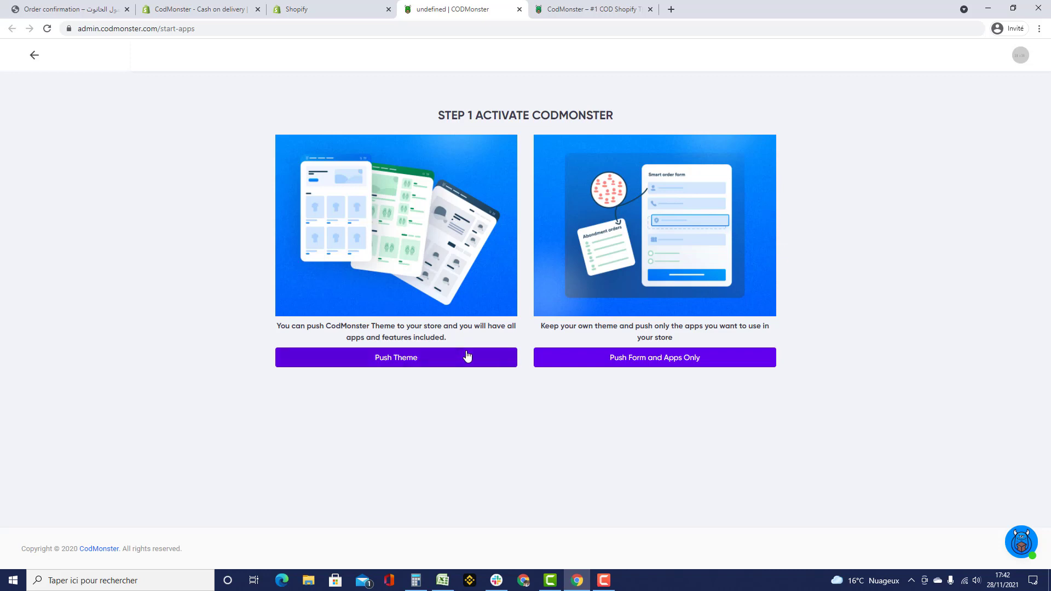
drag(275, 327, 461, 337)
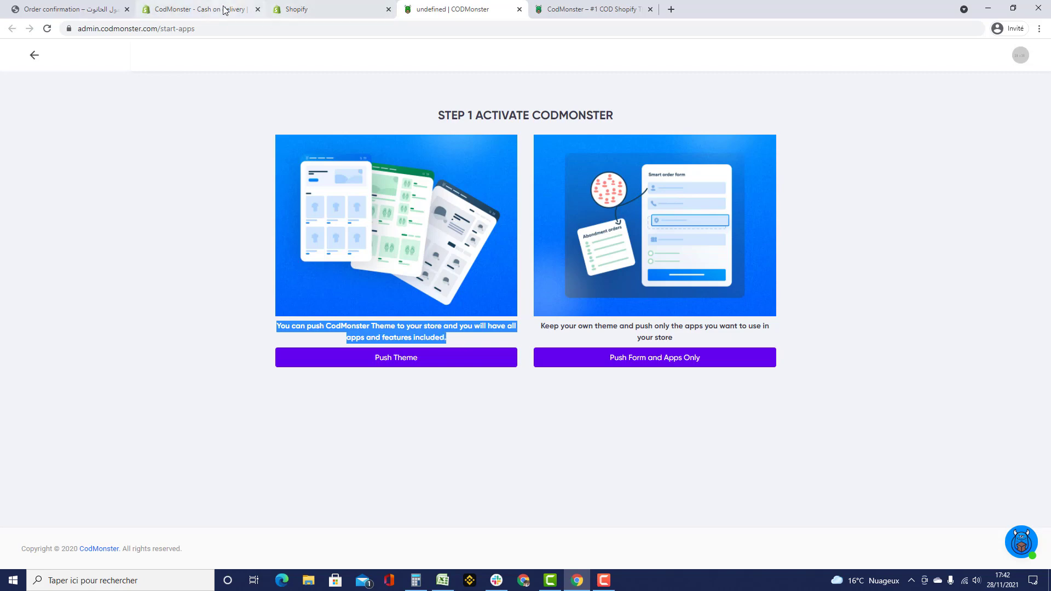
click(224, 9)
click(284, 15)
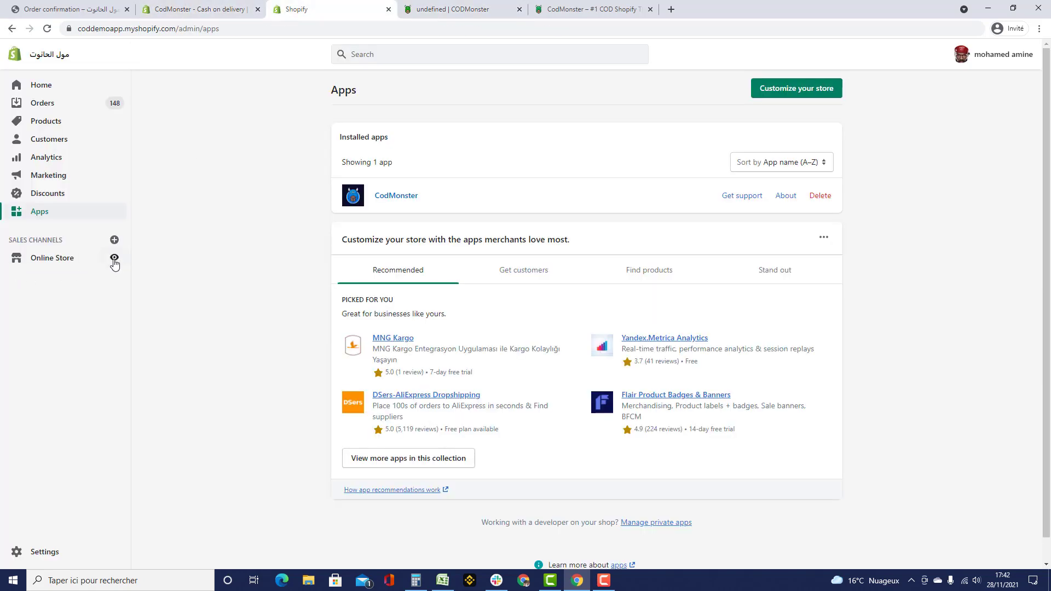
- Preview the CodMonster_default_AR theme from the store's Online Store themes page
click(114, 258)
click(301, 10)
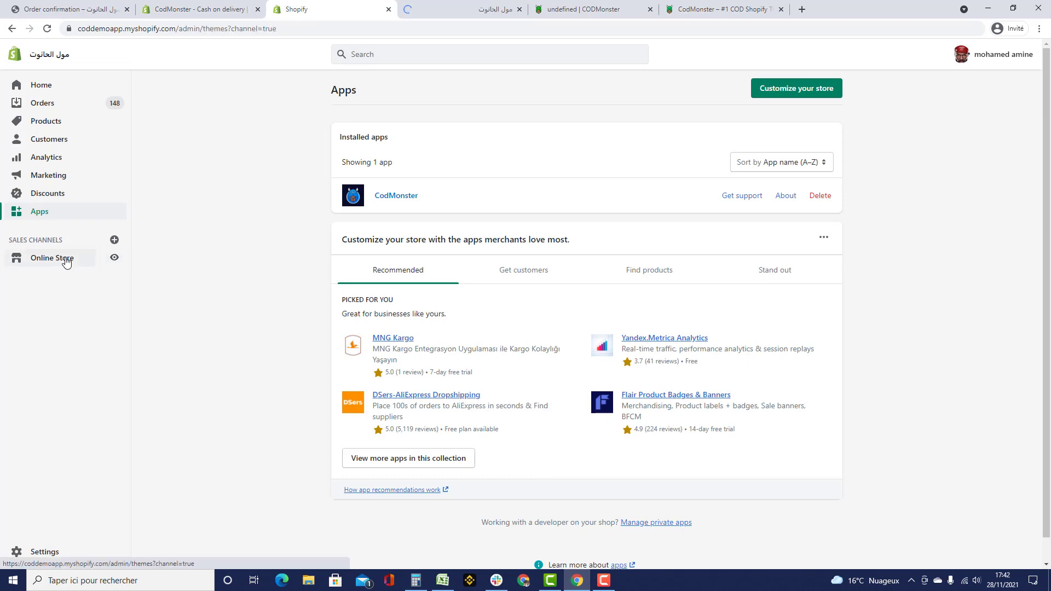
click(66, 259)
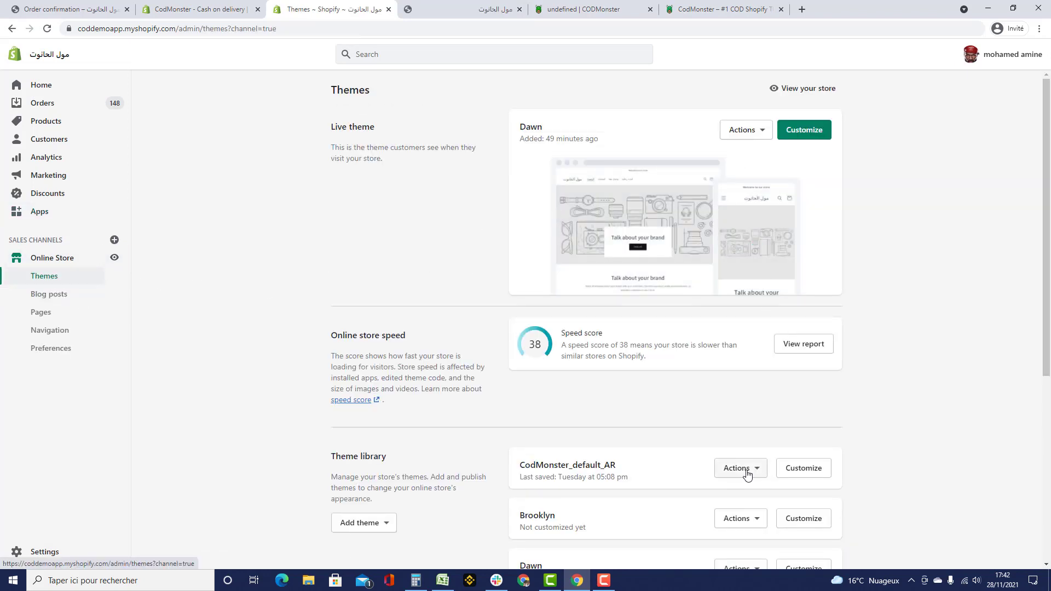
click(741, 468)
click(690, 283)
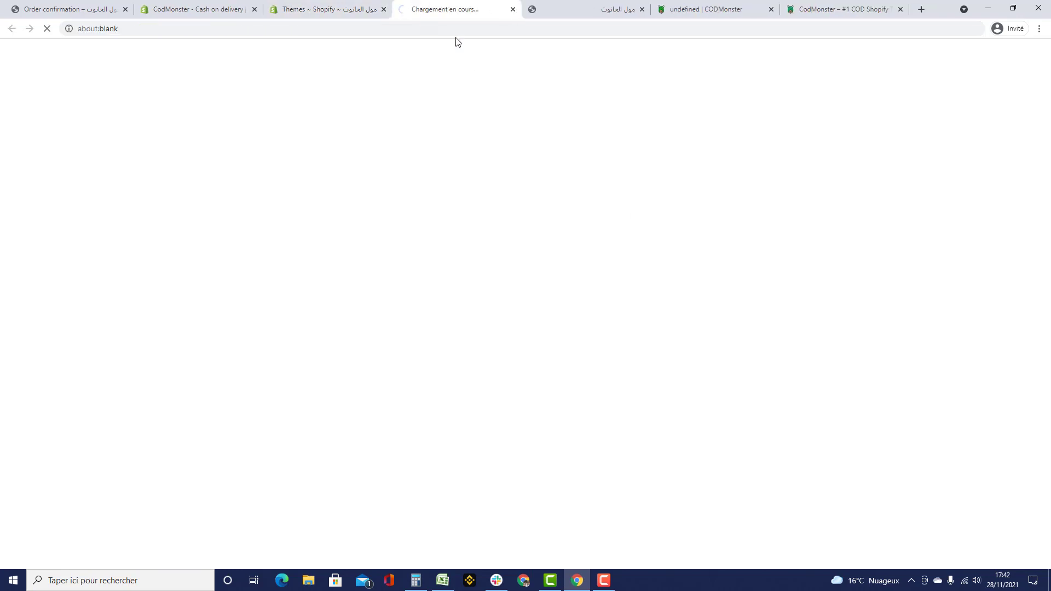
scroll(887, 265, down, 10)
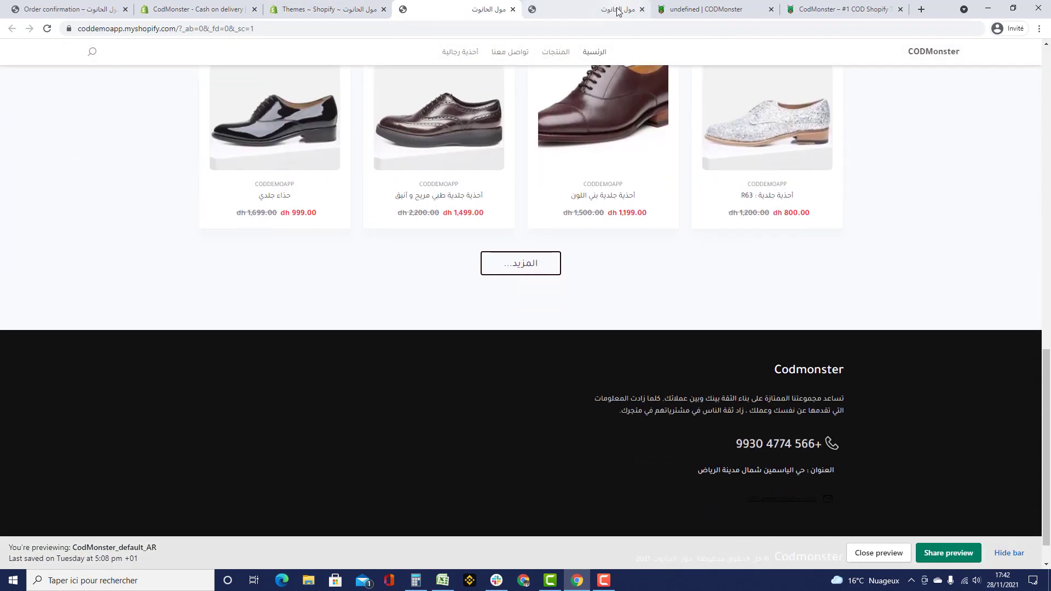
- Check the R63 leather shoe page's order form and reviews, then return to CodMonster's activation step
drag(706, 10, 565, 13)
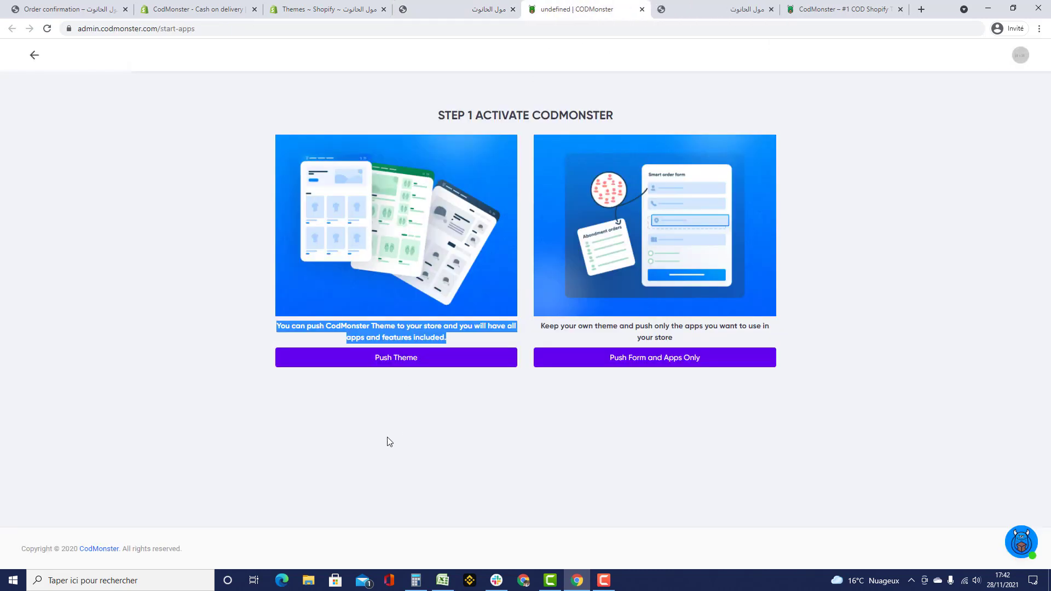
click(399, 363)
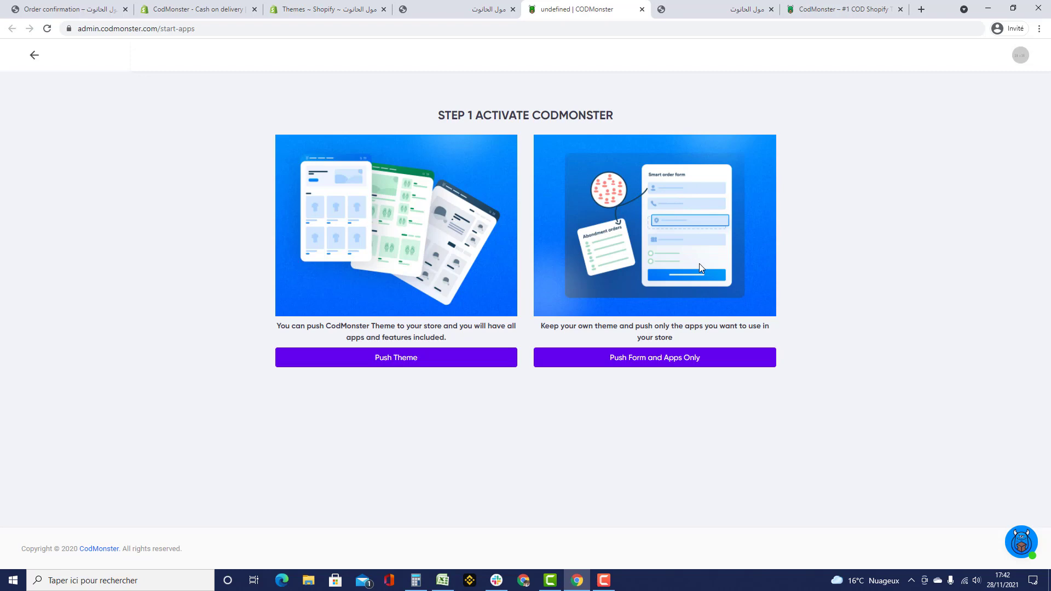
click(482, 9)
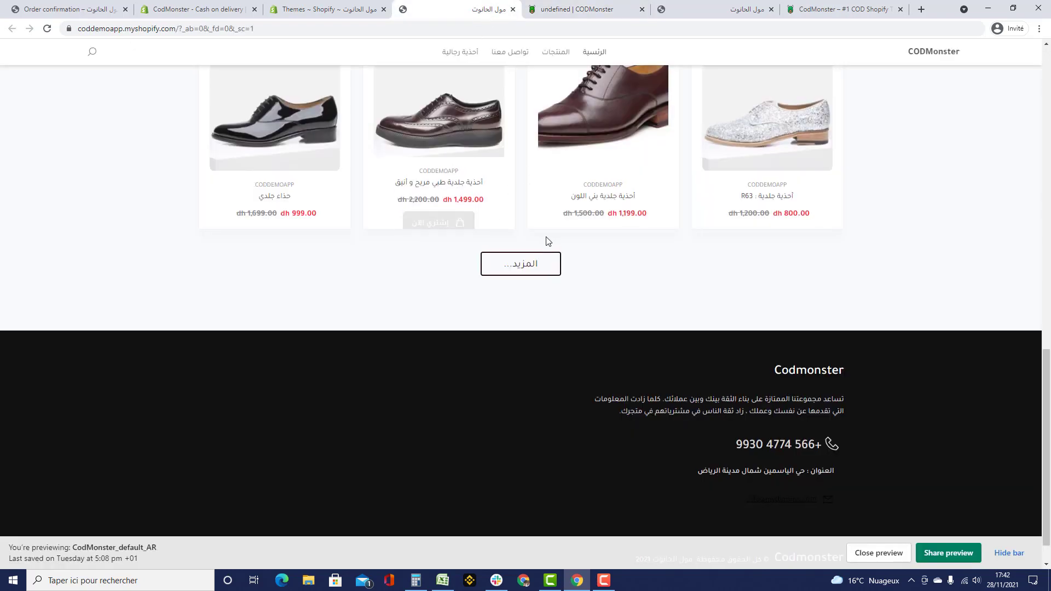
scroll(544, 237, up, 4)
click(748, 89)
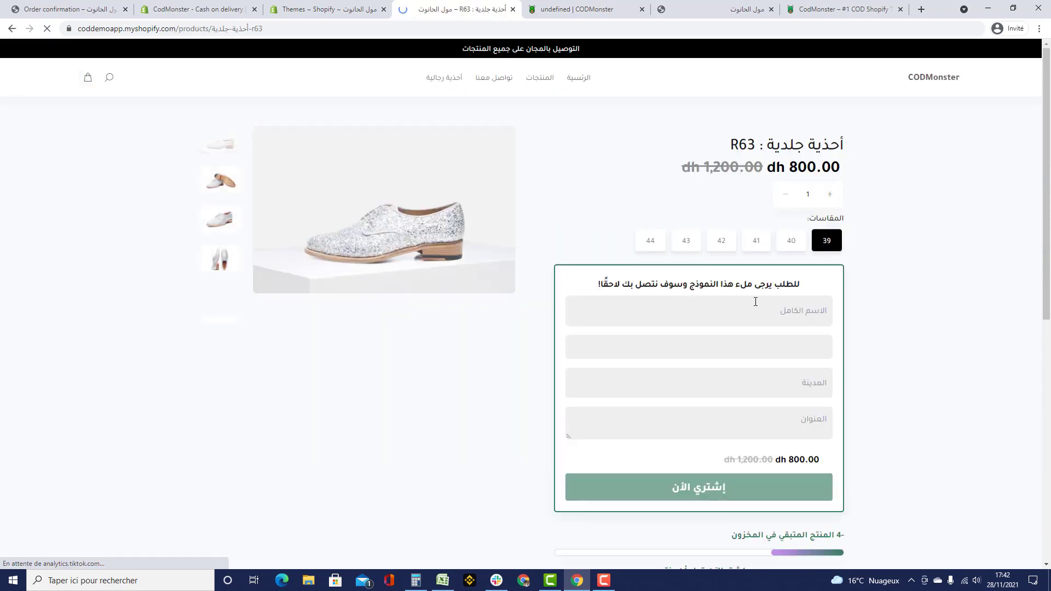
scroll(756, 300, down, 3)
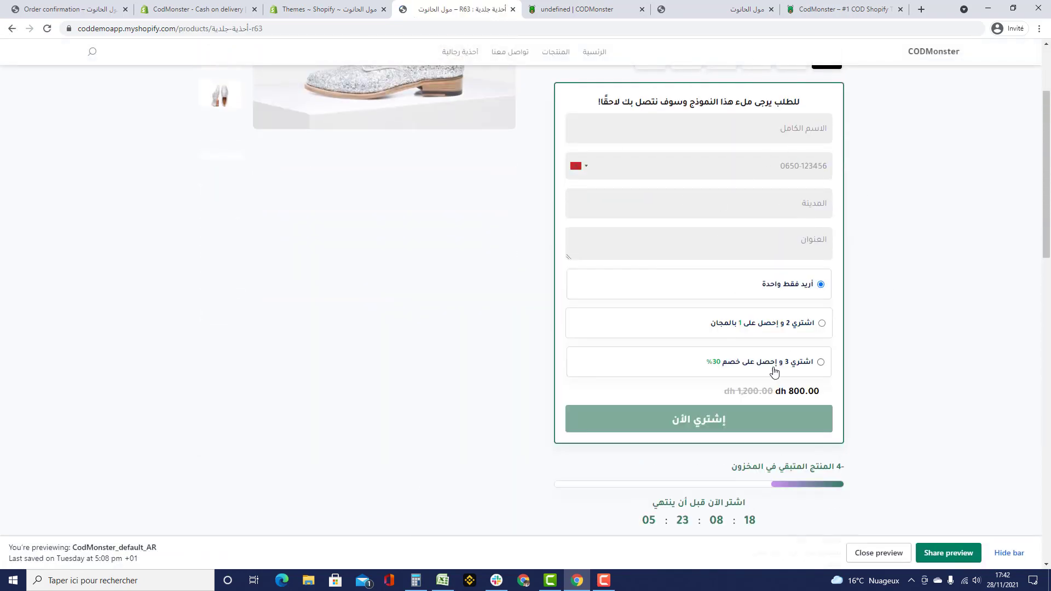
scroll(678, 245, down, 7)
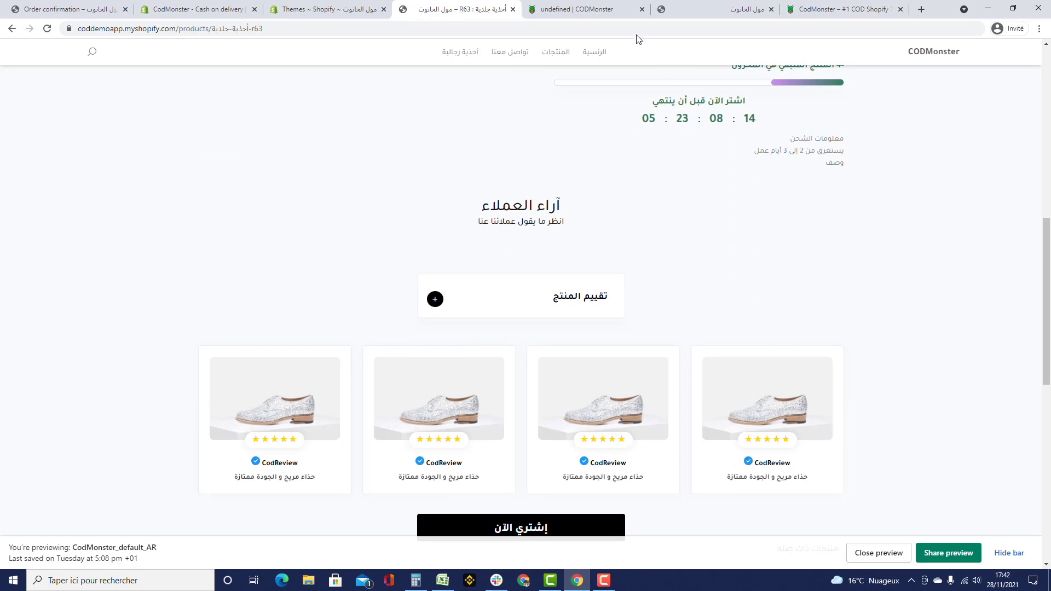
click(605, 18)
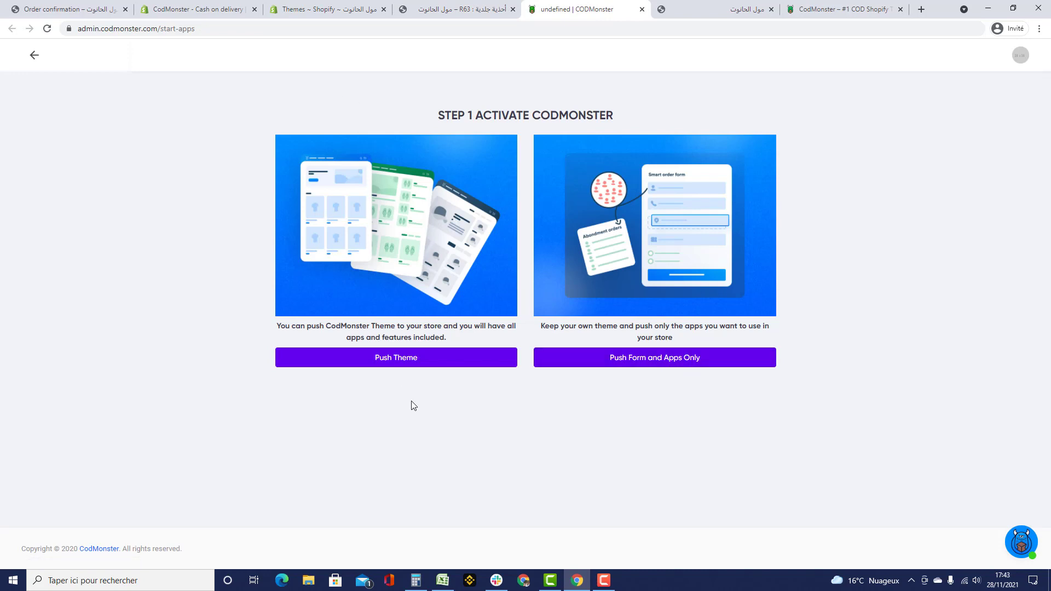
click(328, 10)
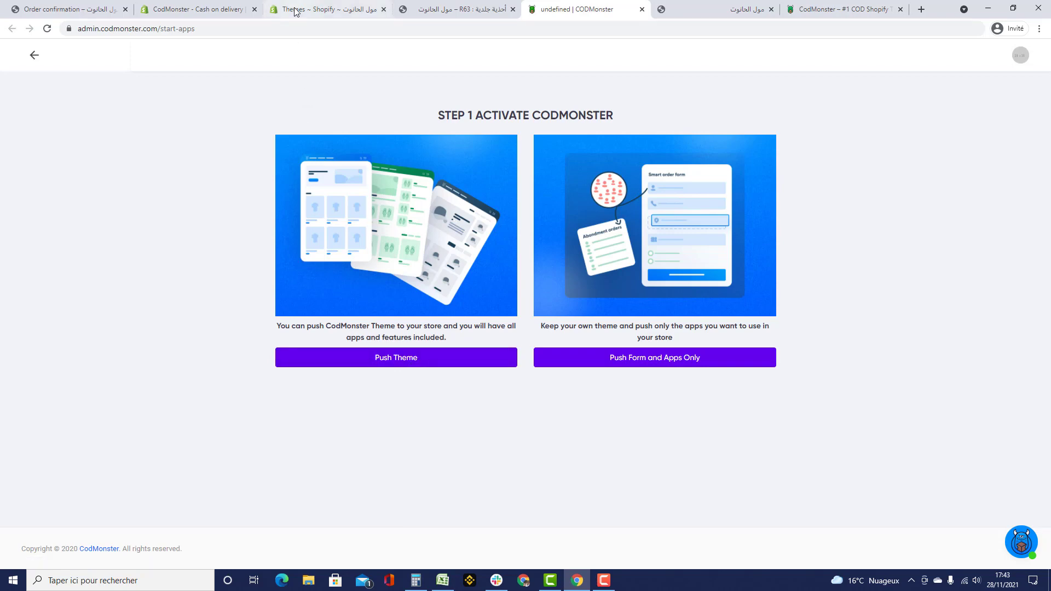
- Publish CodMonster_default_AR as the store's live theme
click(492, 311)
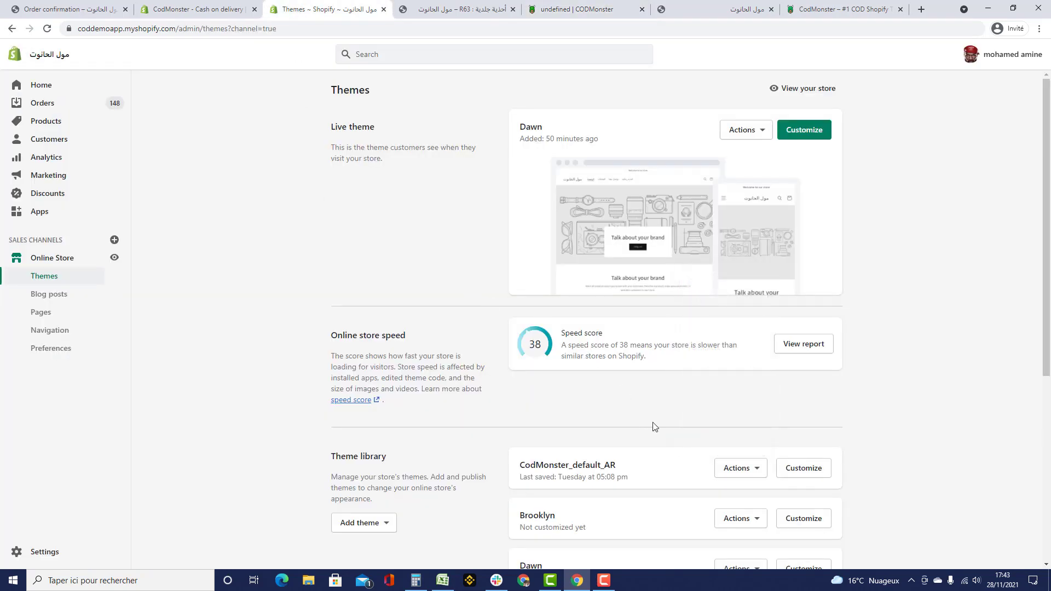
click(741, 468)
click(726, 306)
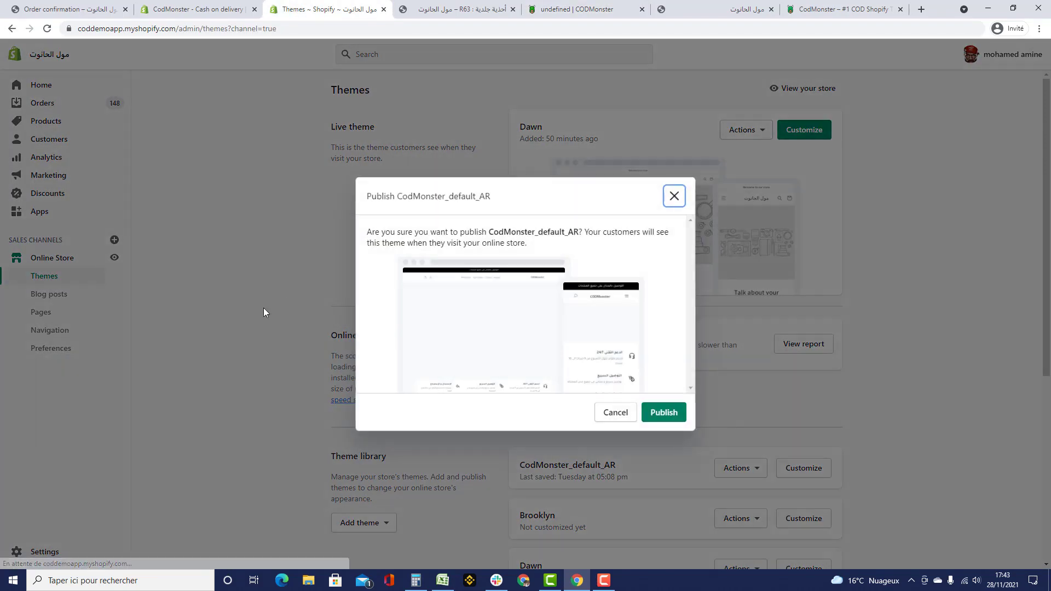
click(677, 413)
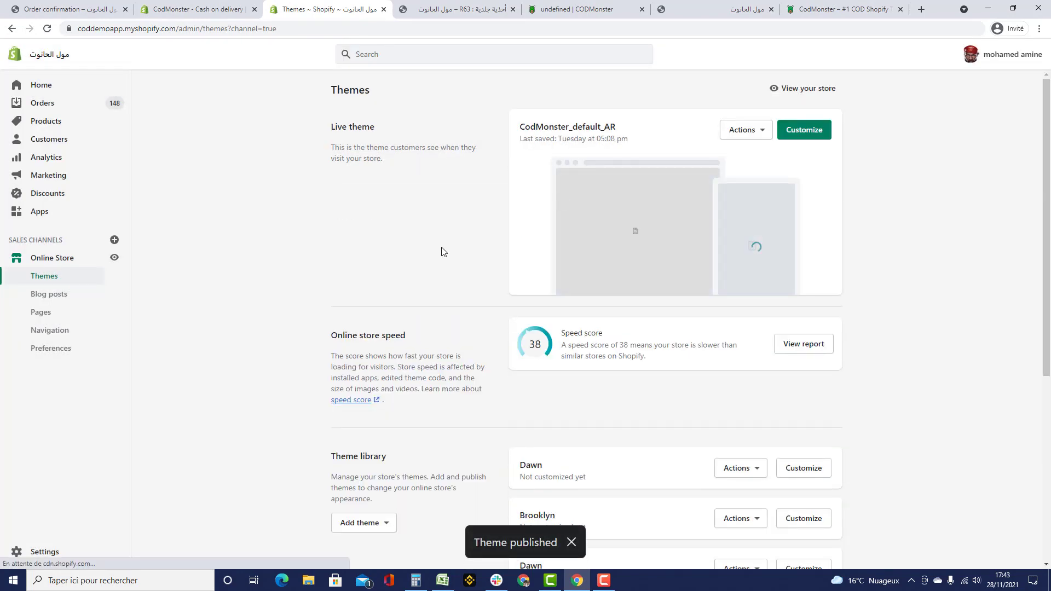
scroll(408, 260, down, 3)
scroll(370, 241, down, 2)
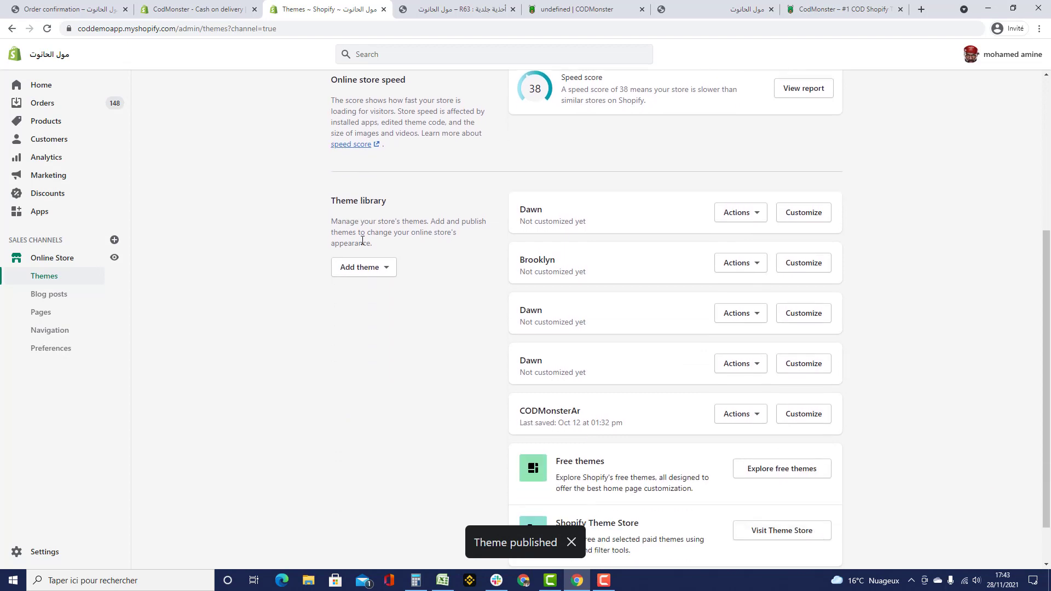
- Open the store's language settings and check that Arabic is the default language
click(46, 553)
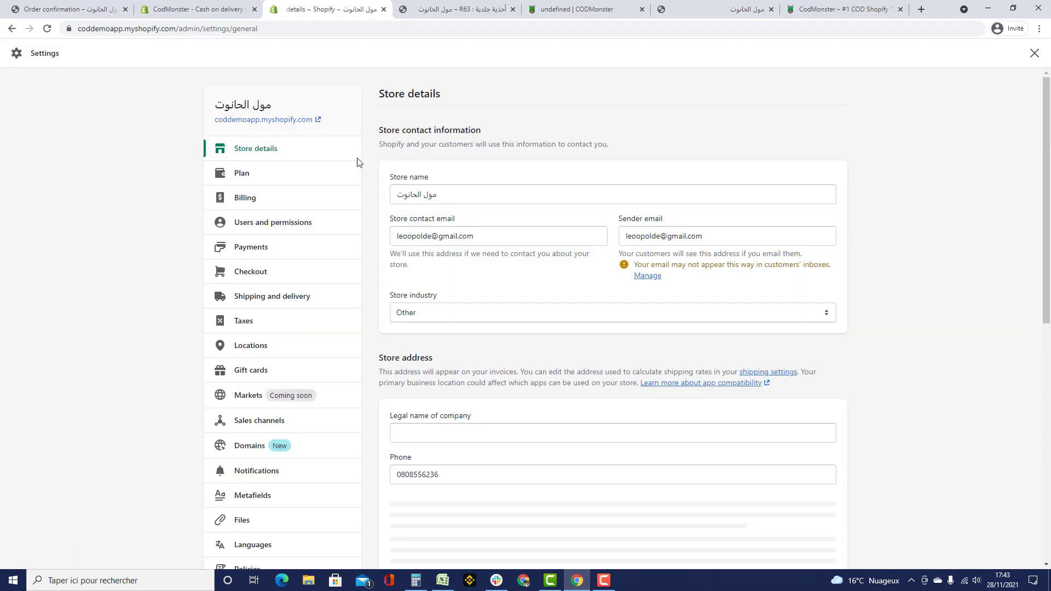
scroll(265, 276, down, 4)
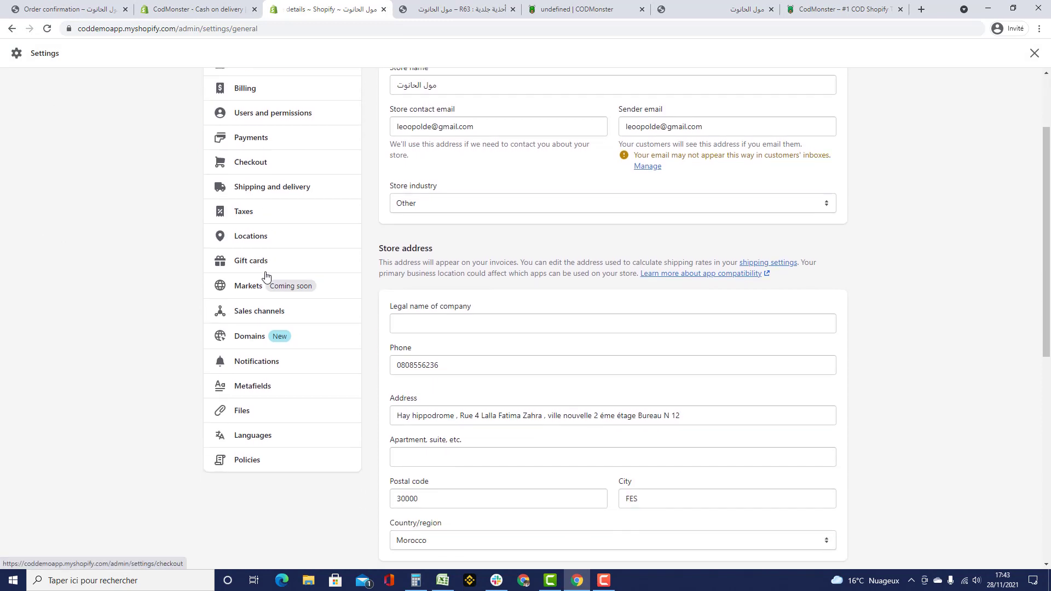
click(279, 329)
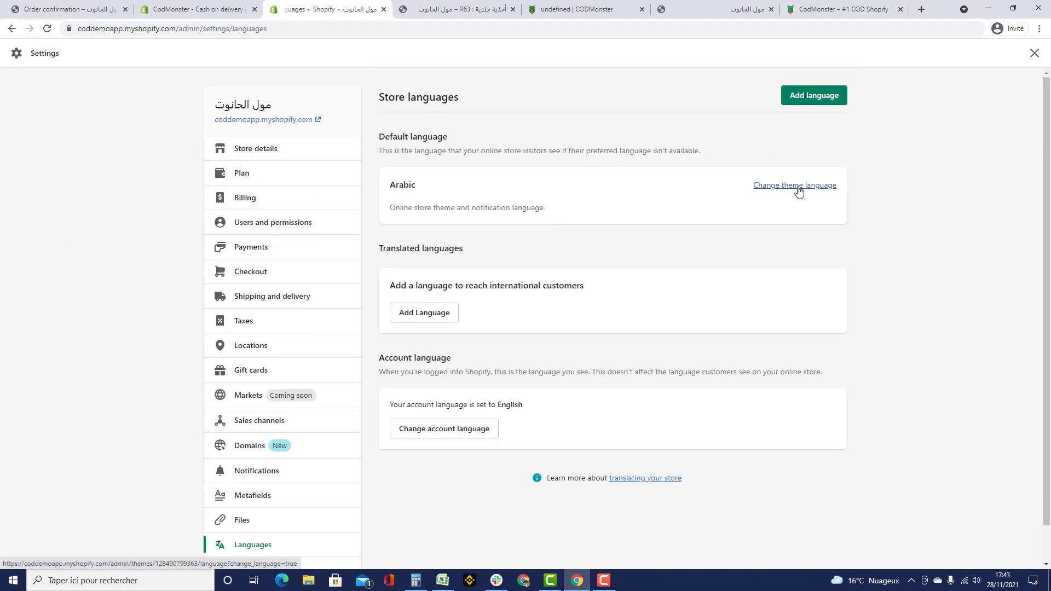
double_click(394, 183)
click(438, 184)
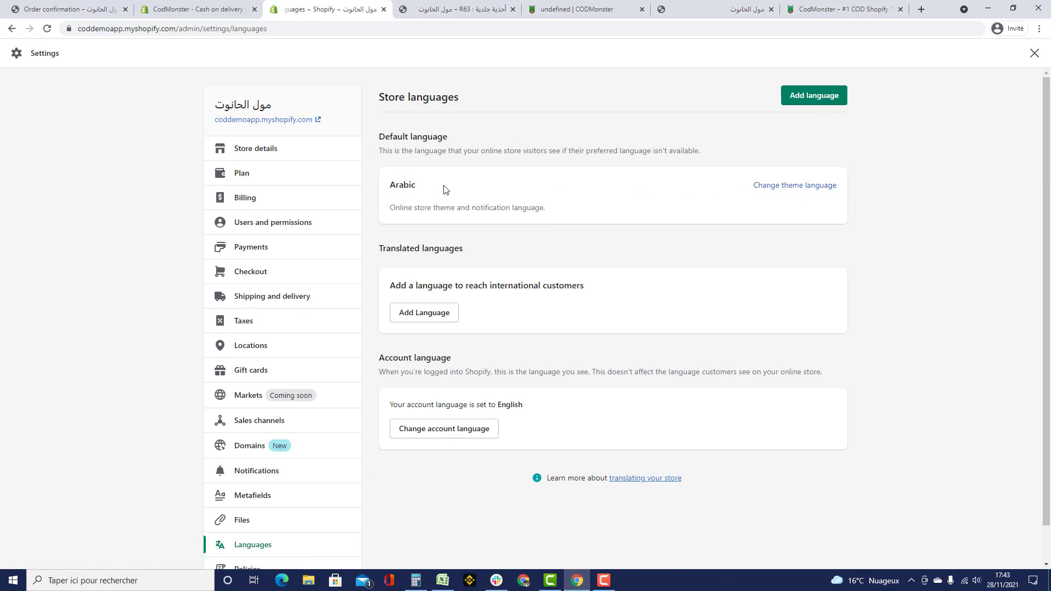
double_click(399, 184)
double_click(401, 184)
- Try the R63 preview's full-name and address fields, then go to the CodMonster Overview dashboard
double_click(404, 184)
click(444, 9)
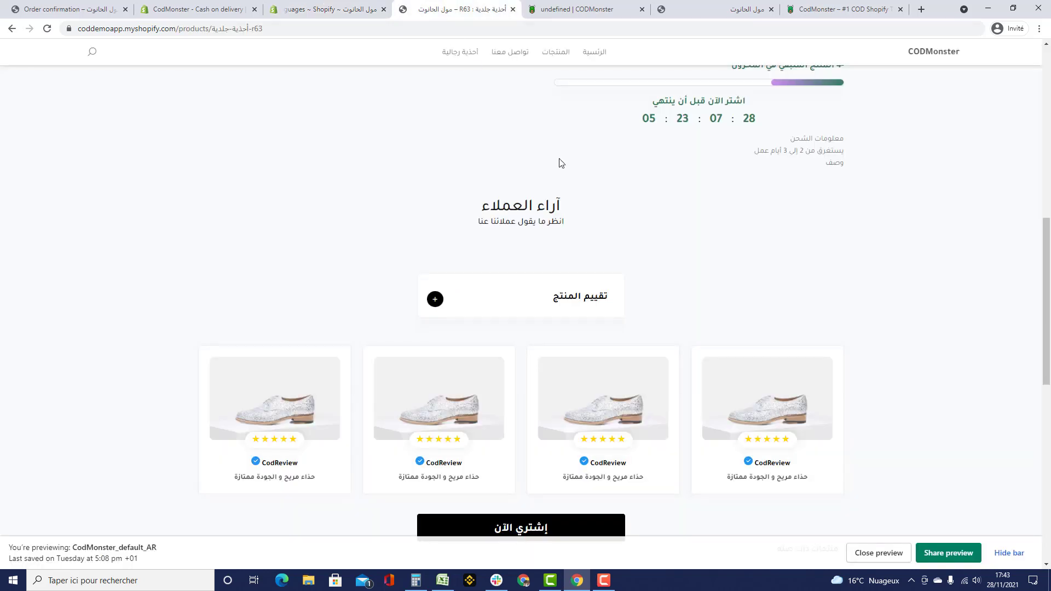
scroll(559, 163, up, 8)
click(829, 158)
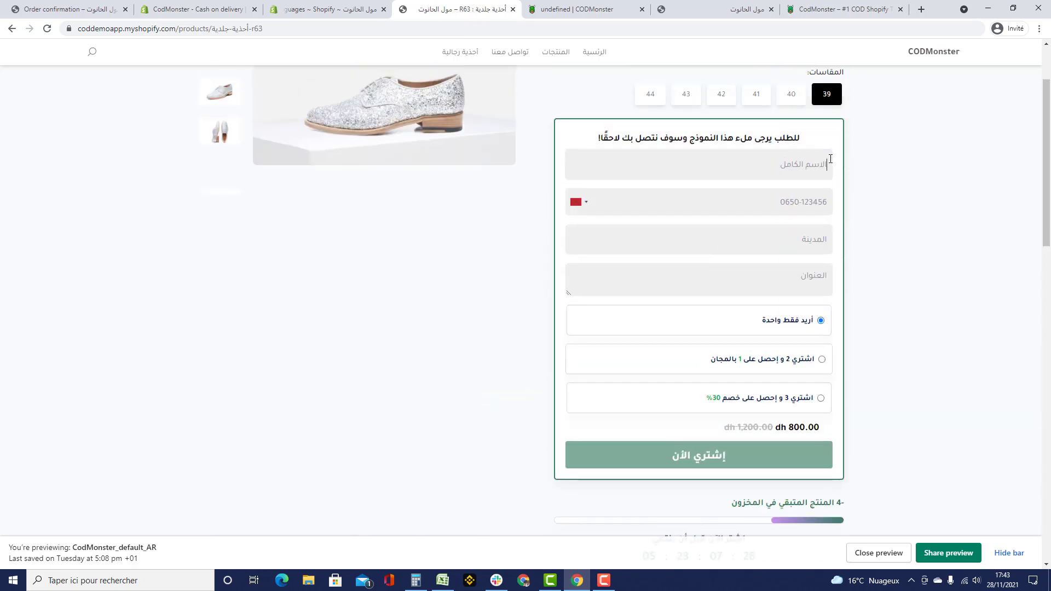
click(824, 278)
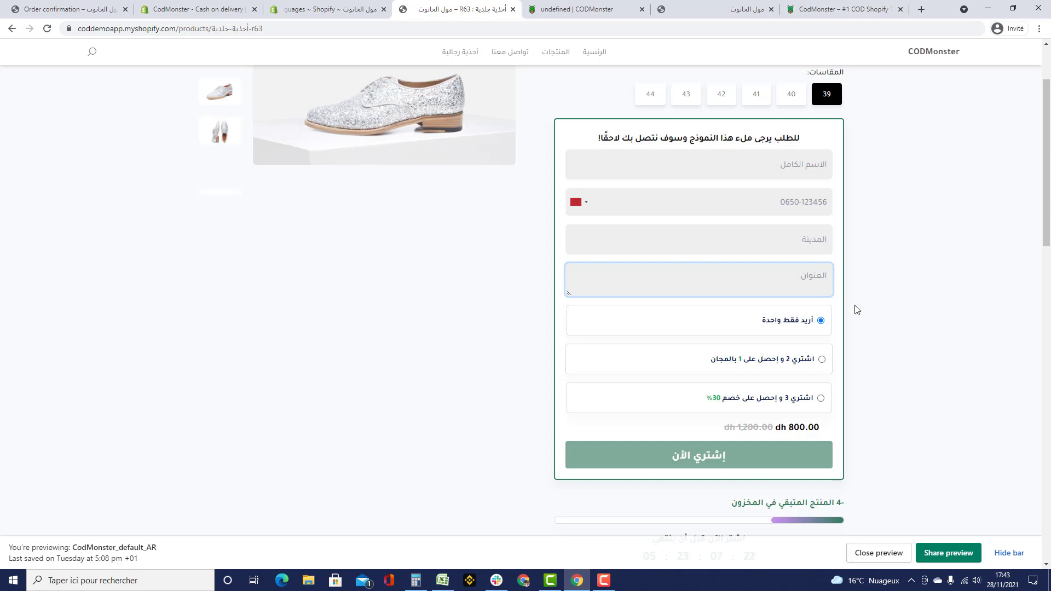
scroll(857, 310, up, 3)
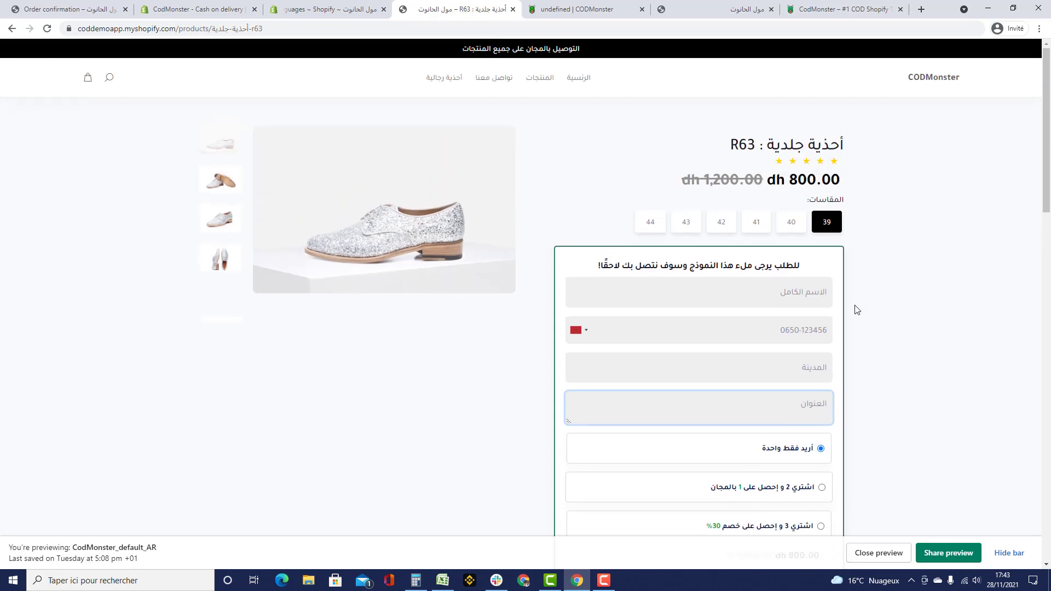
click(576, 11)
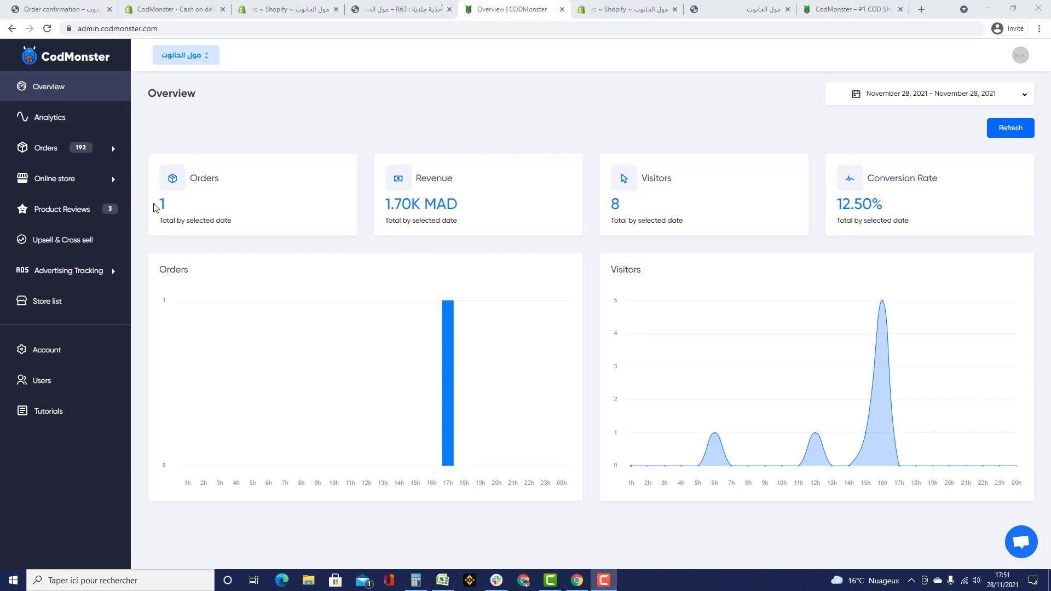
- Point out the 1.70K MAD revenue, 8 visitors and 12.50% conversion figures on the Overview
drag(386, 204, 589, 200)
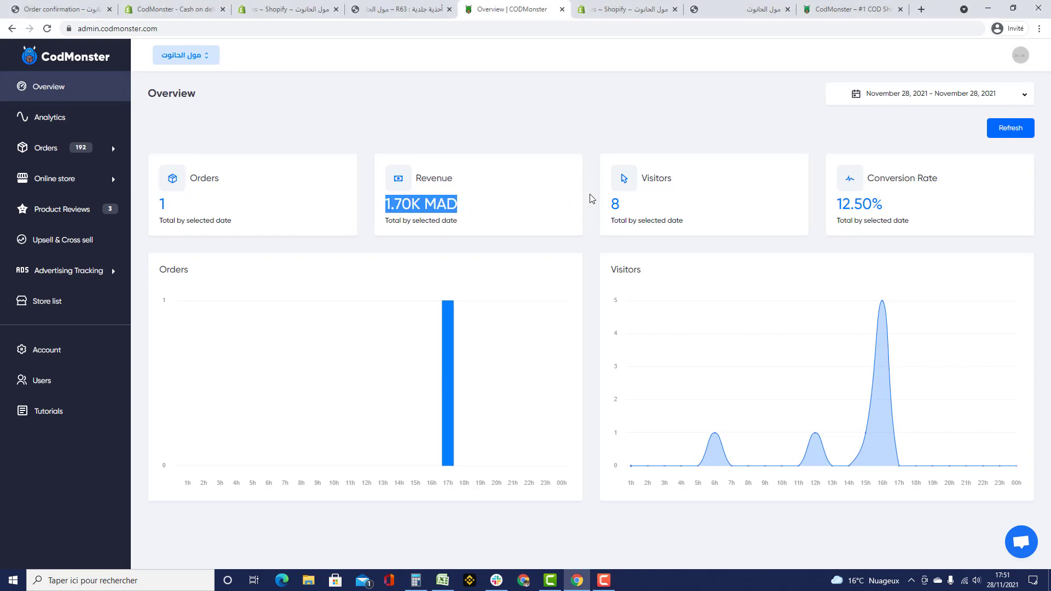
double_click(614, 204)
drag(829, 207, 919, 207)
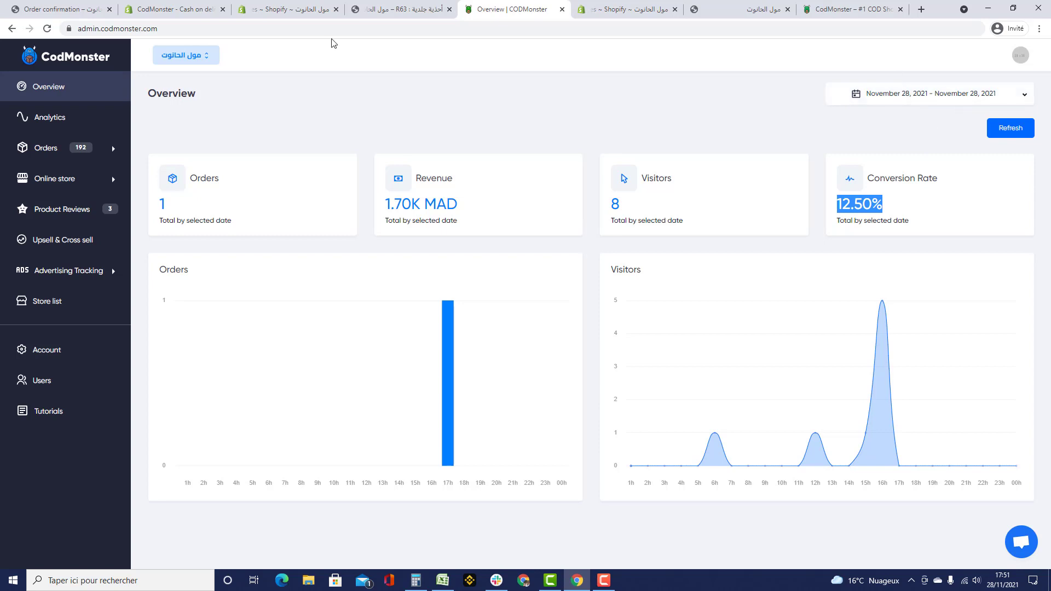
- Review the Abd Orders Revenue card in Analytics, then open the Orders list
click(26, 123)
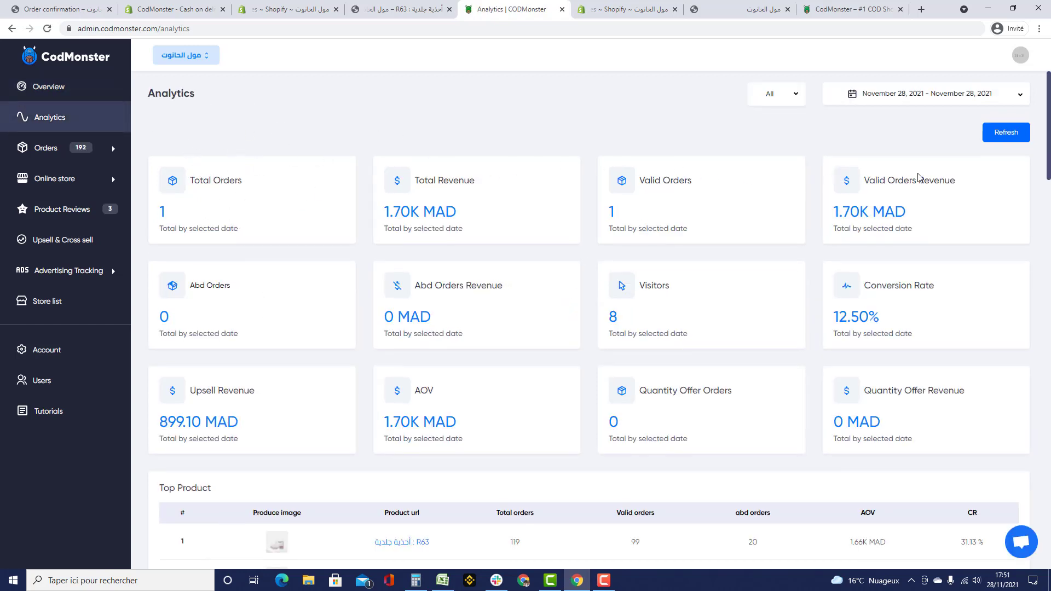
drag(417, 285, 515, 282)
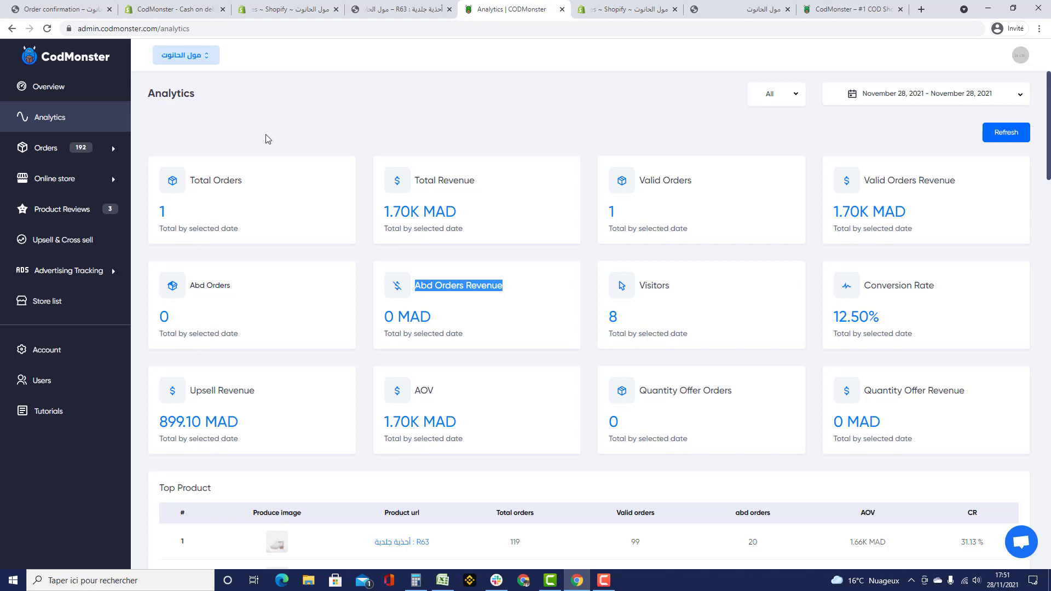
click(250, 149)
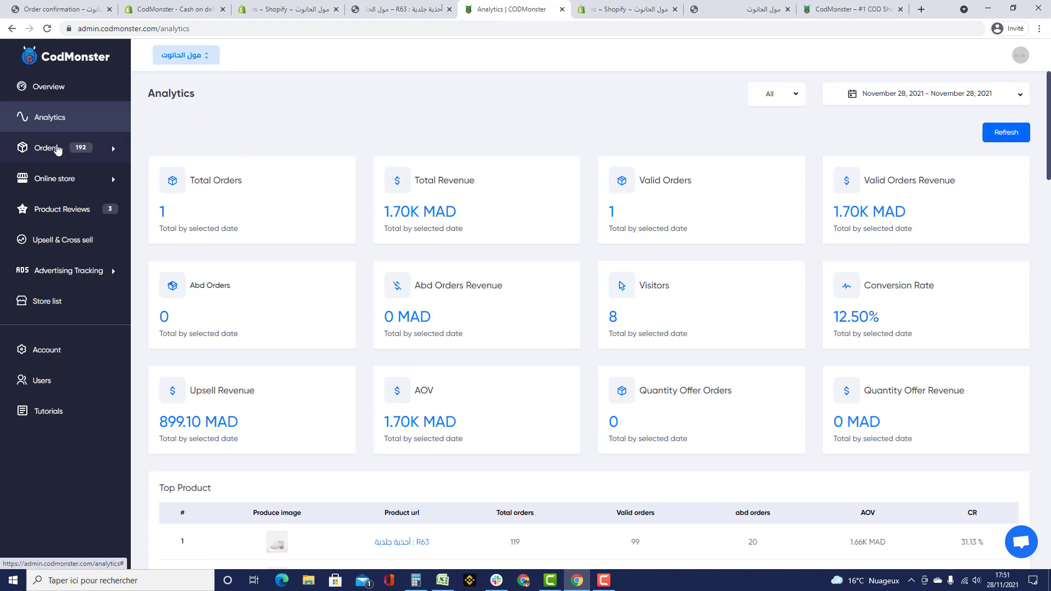
drag(411, 287, 504, 287)
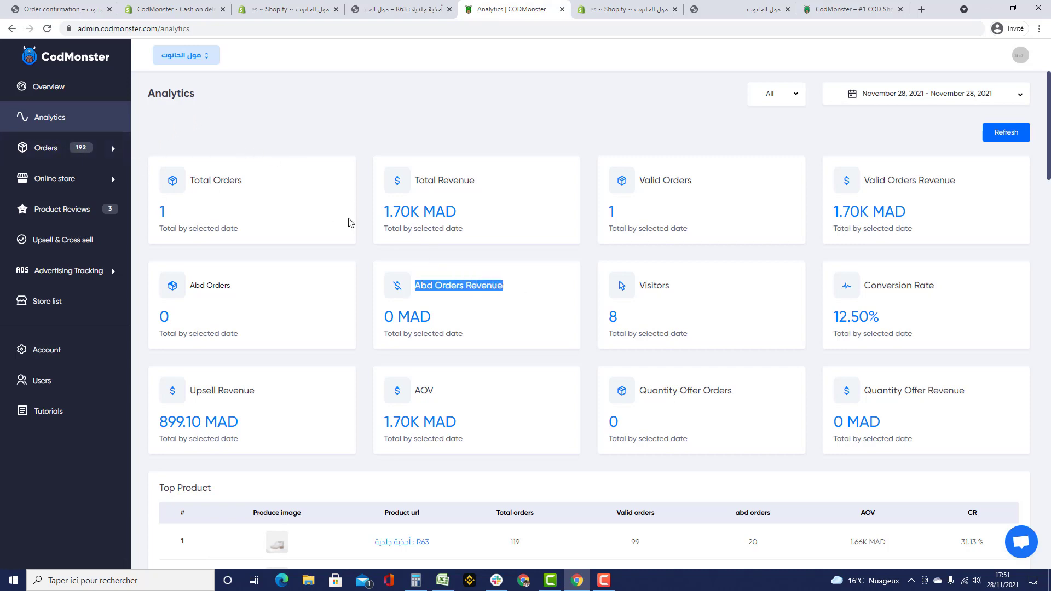
click(45, 148)
click(60, 180)
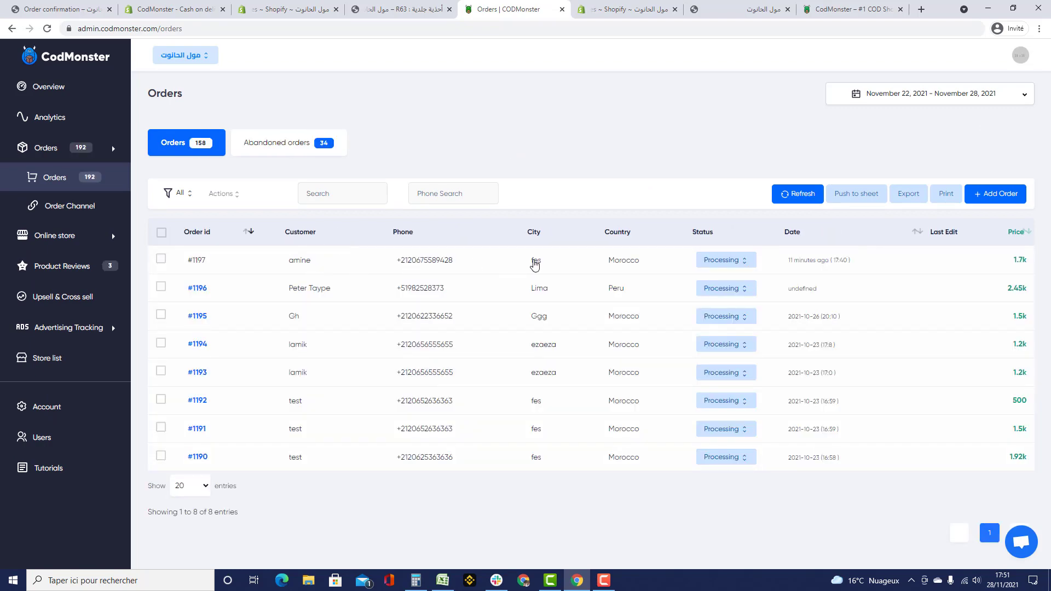
- Open order #1197 and review its R63 item (size 39, 800), customer details and 1.70K total
click(537, 259)
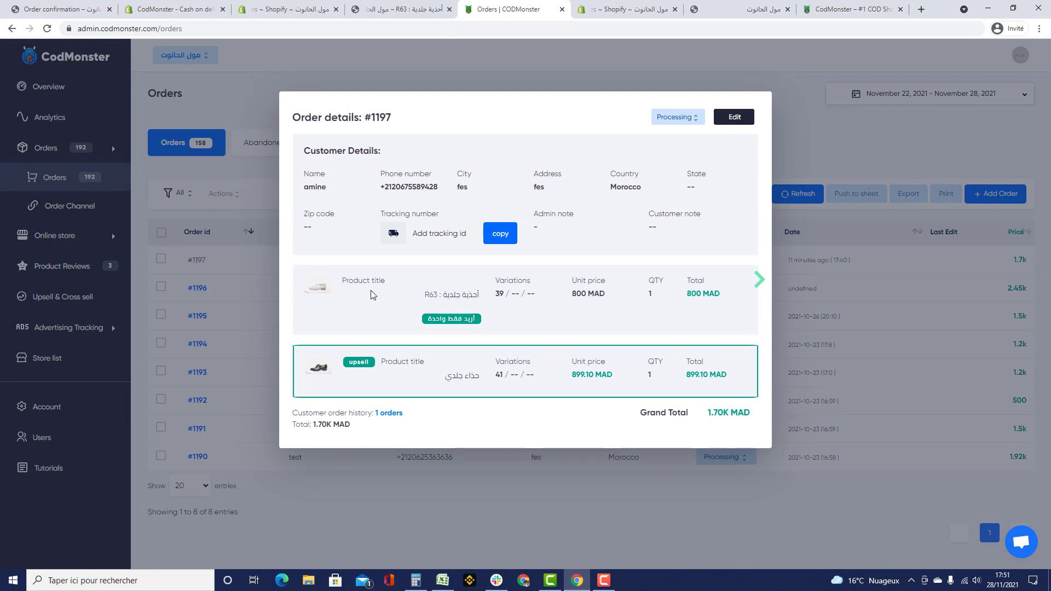
drag(411, 299, 481, 297)
click(507, 317)
double_click(498, 294)
double_click(578, 296)
double_click(426, 187)
double_click(462, 188)
double_click(539, 187)
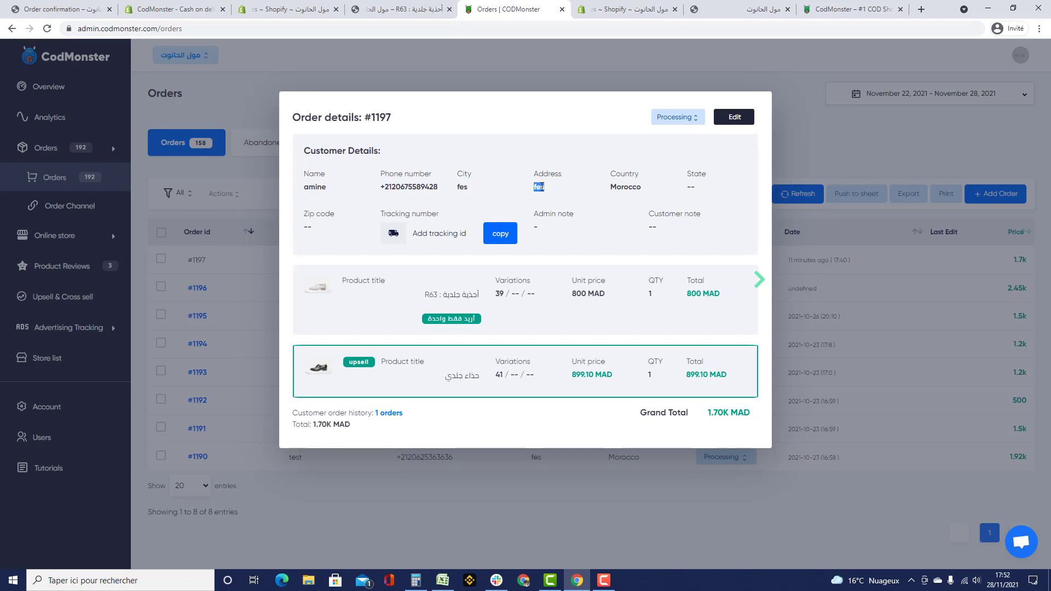
click(443, 234)
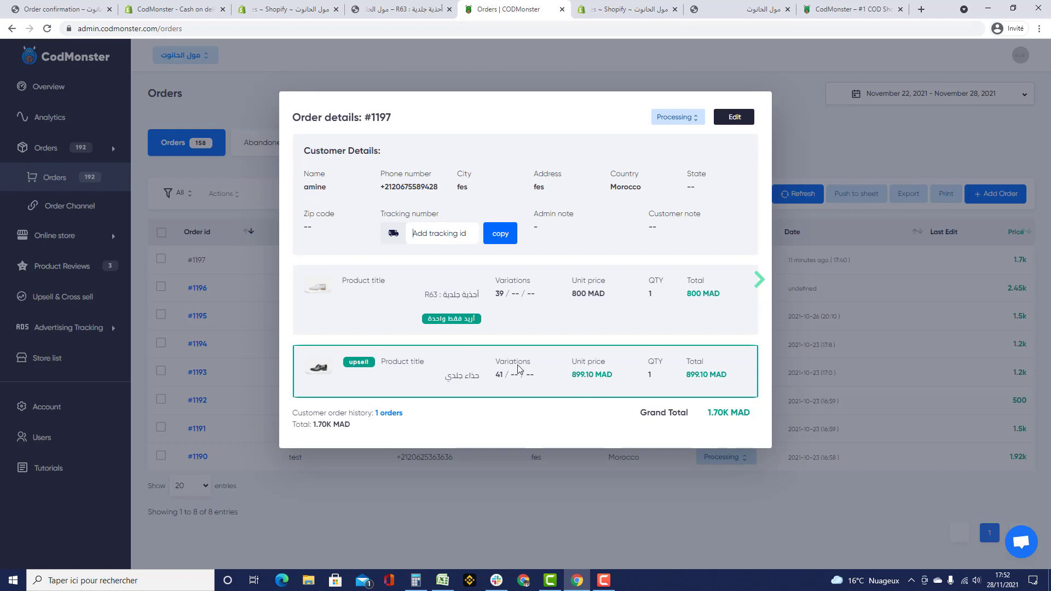
double_click(715, 414)
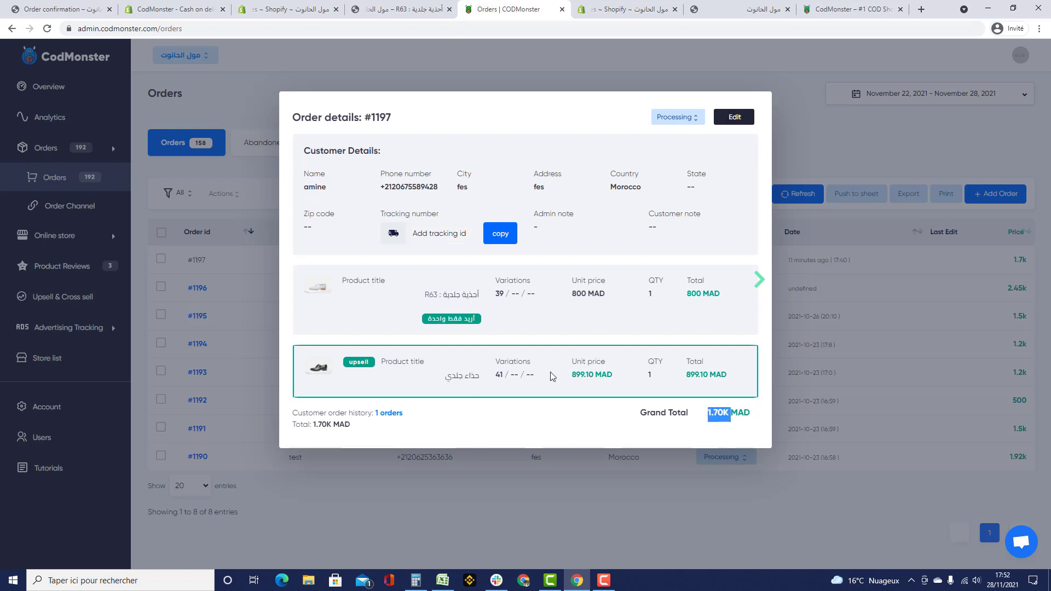
- Add a second حذاء جلدي item priced 500 to order #1197 and save the order
click(734, 116)
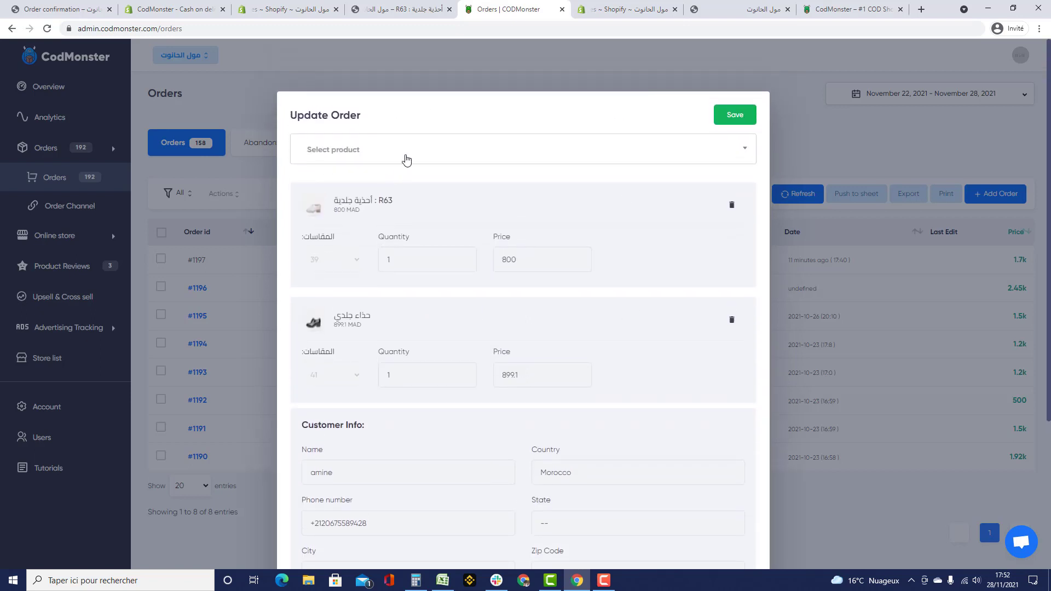
click(406, 159)
click(422, 305)
scroll(602, 240, down, 2)
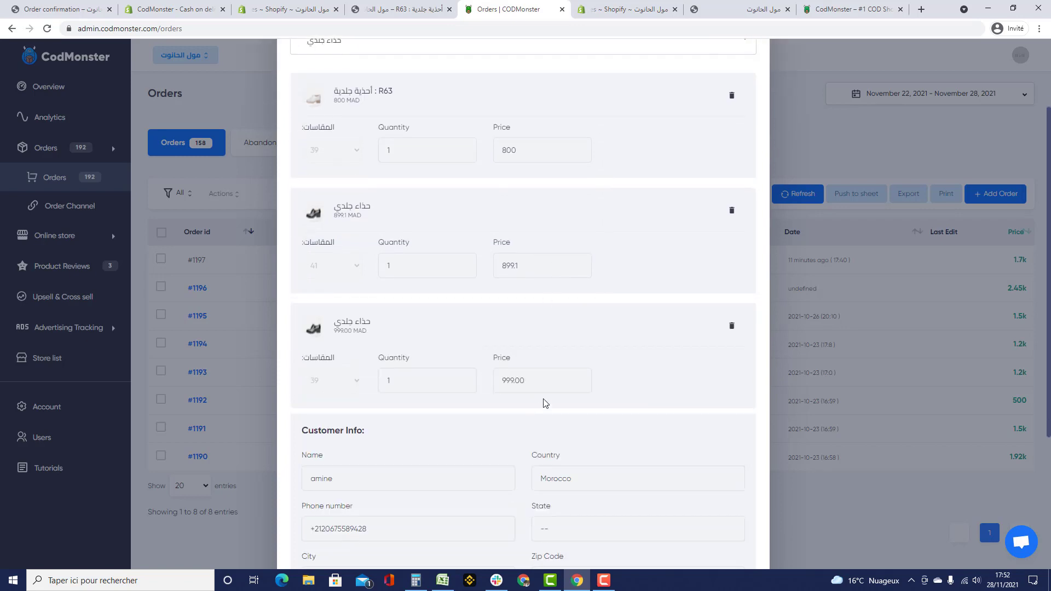
click(500, 378)
double_click(500, 378)
text(5)
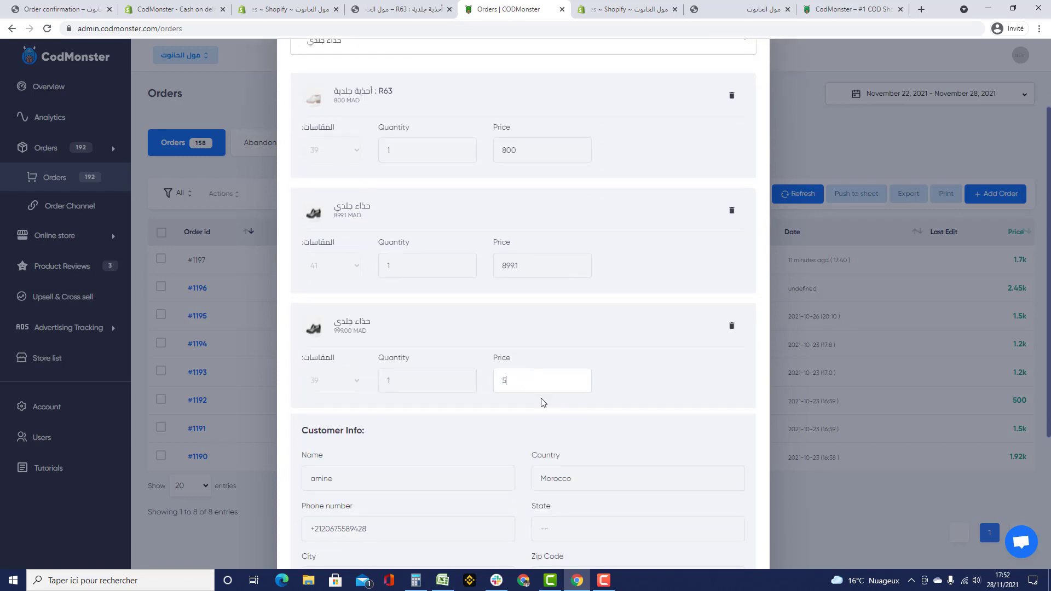
scroll(543, 403, down, 4)
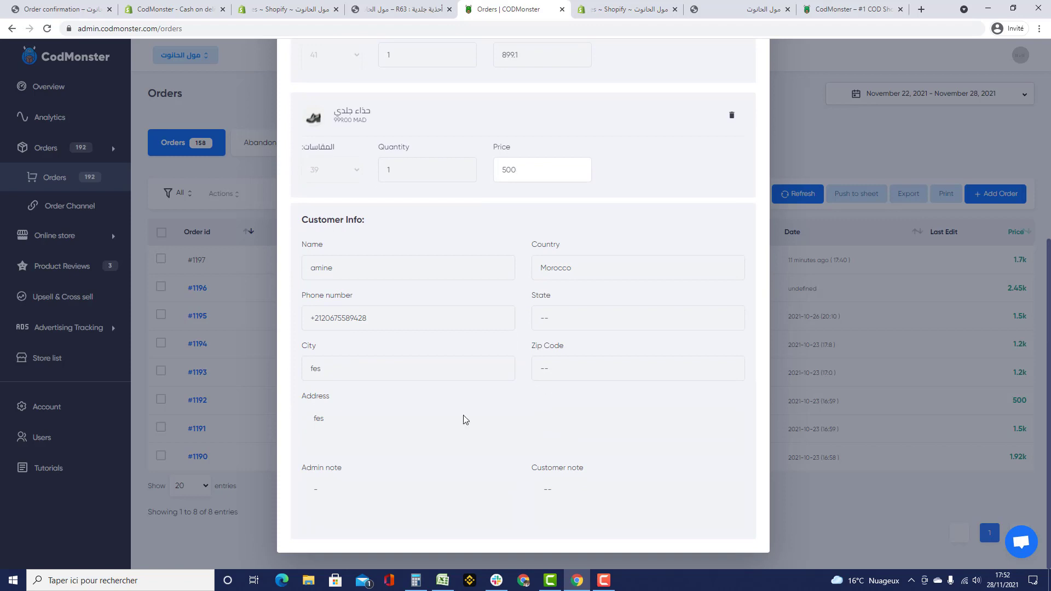
click(569, 493)
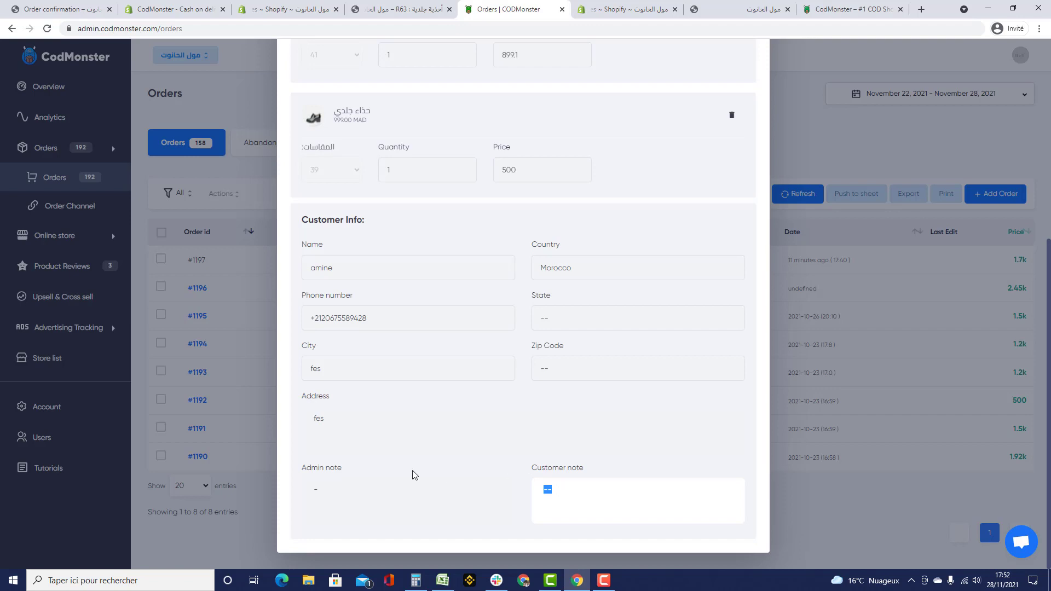
click(392, 481)
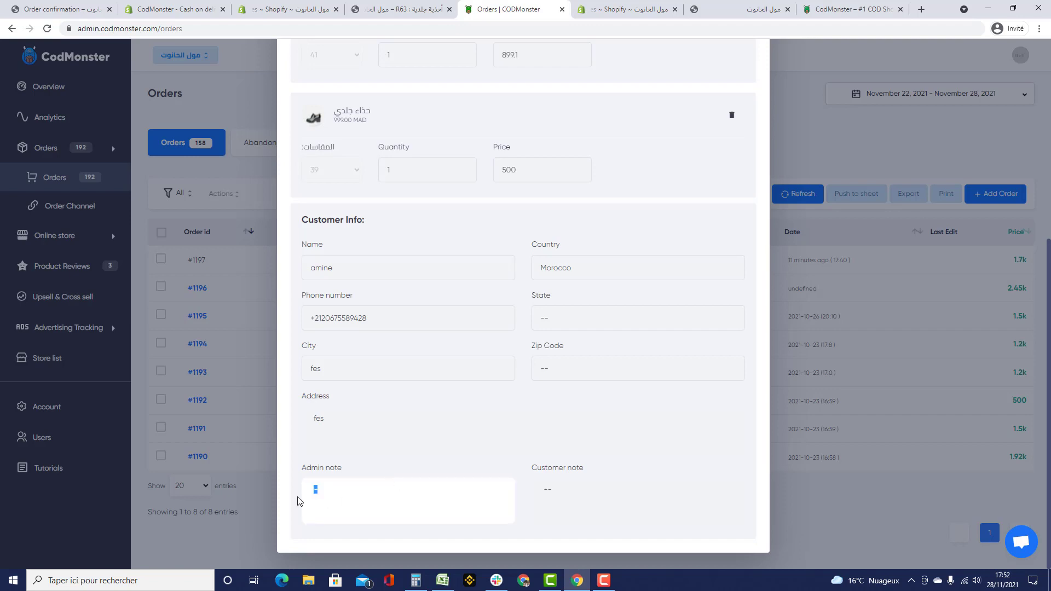
scroll(444, 51, up, 5)
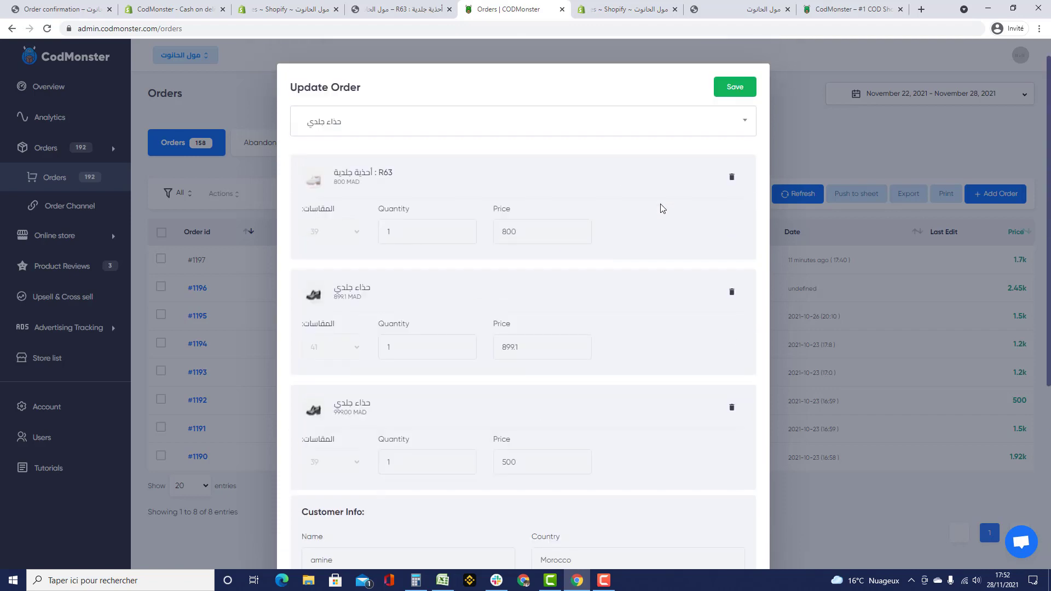
click(797, 185)
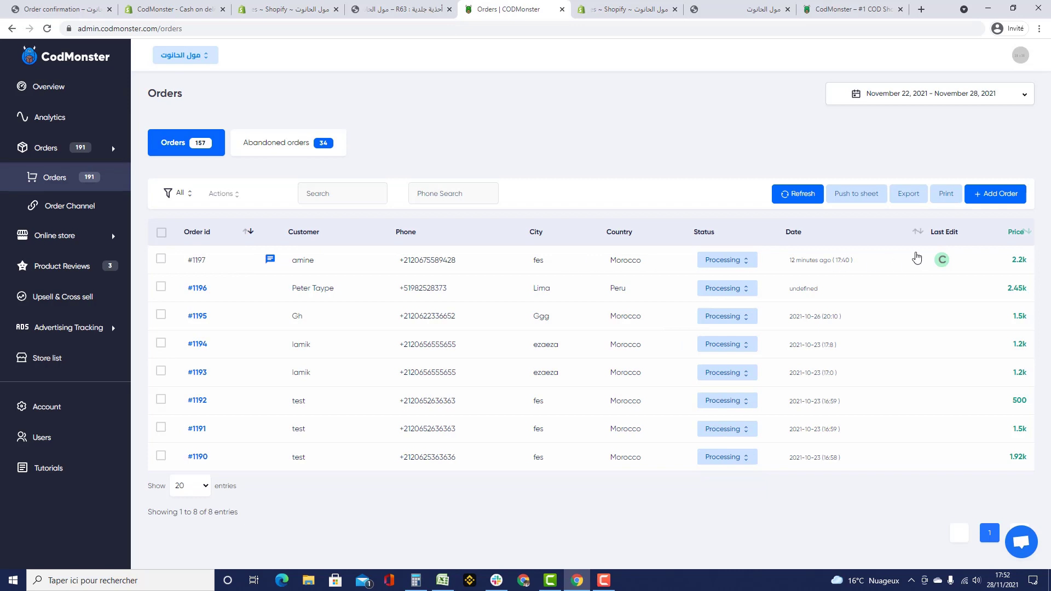
- Check the order's new 2.2k total, then reload the R63 product page in the preview
double_click(1019, 260)
click(470, 107)
mouse_move(270, 264)
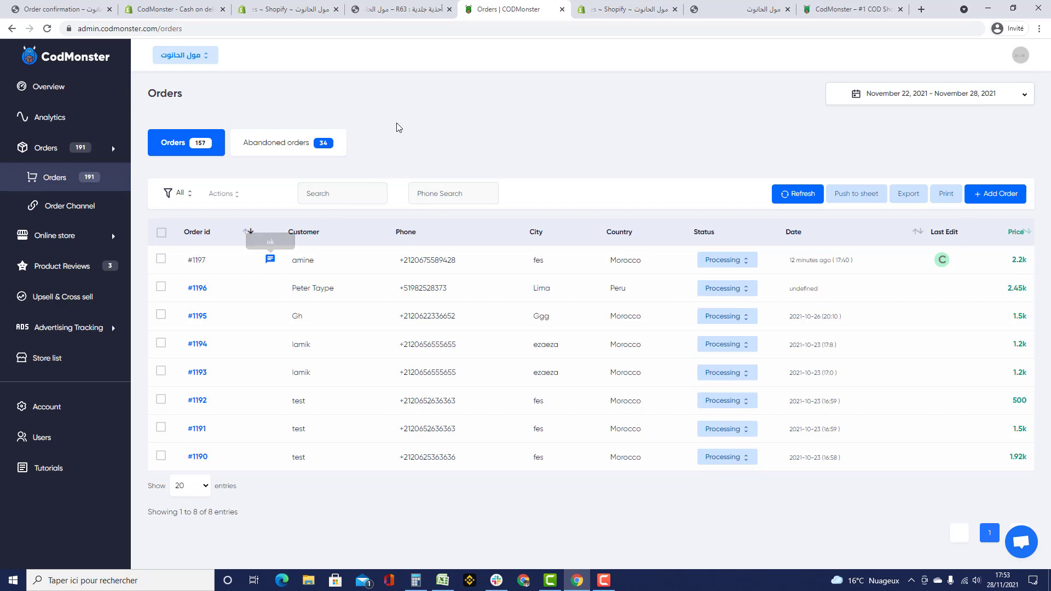
click(418, 11)
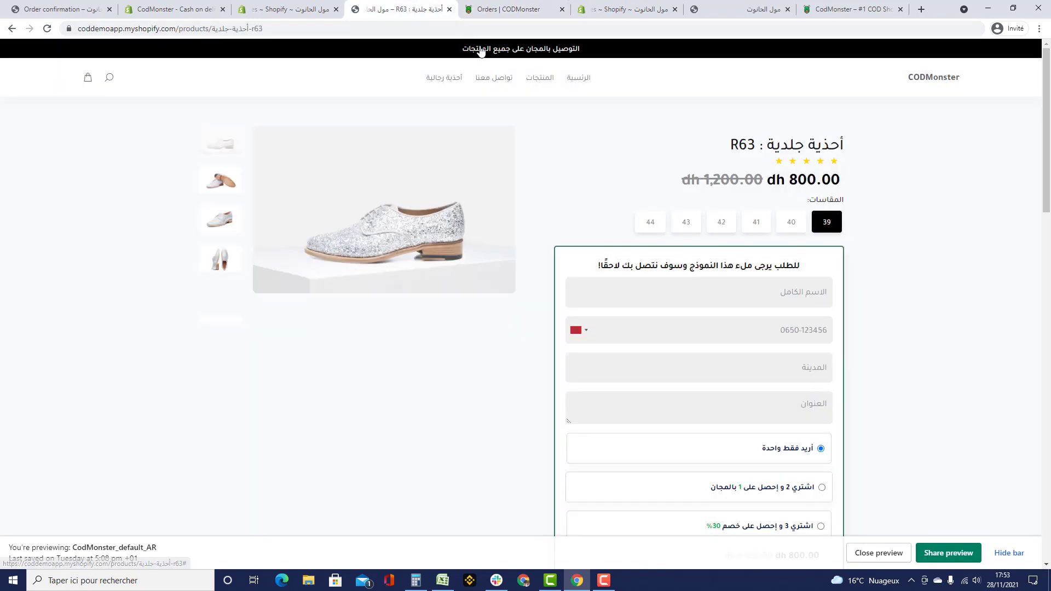
click(567, 26)
key(Return)
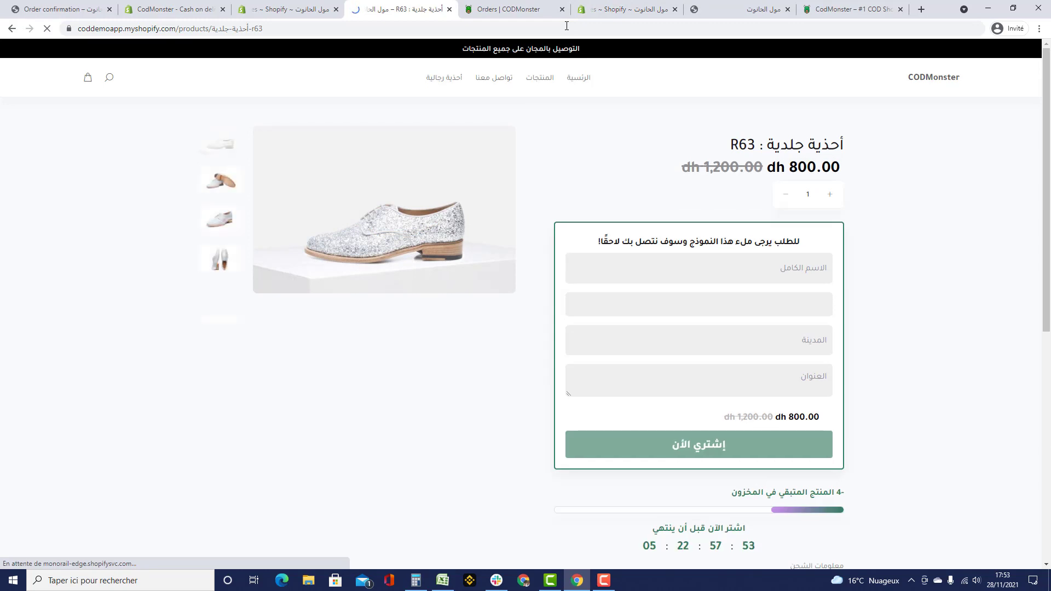
- Enter a test customer's full name and phone number in the R63 order form, hide the preview bar, and return to CodMonster Orders
scroll(854, 236, down, 2)
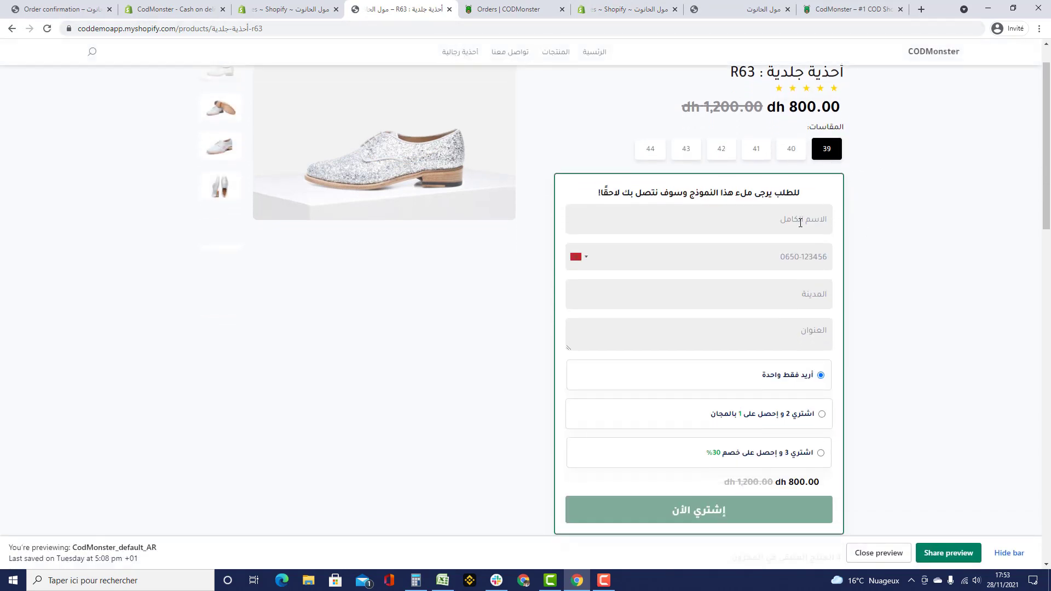
click(803, 225)
text(amine)
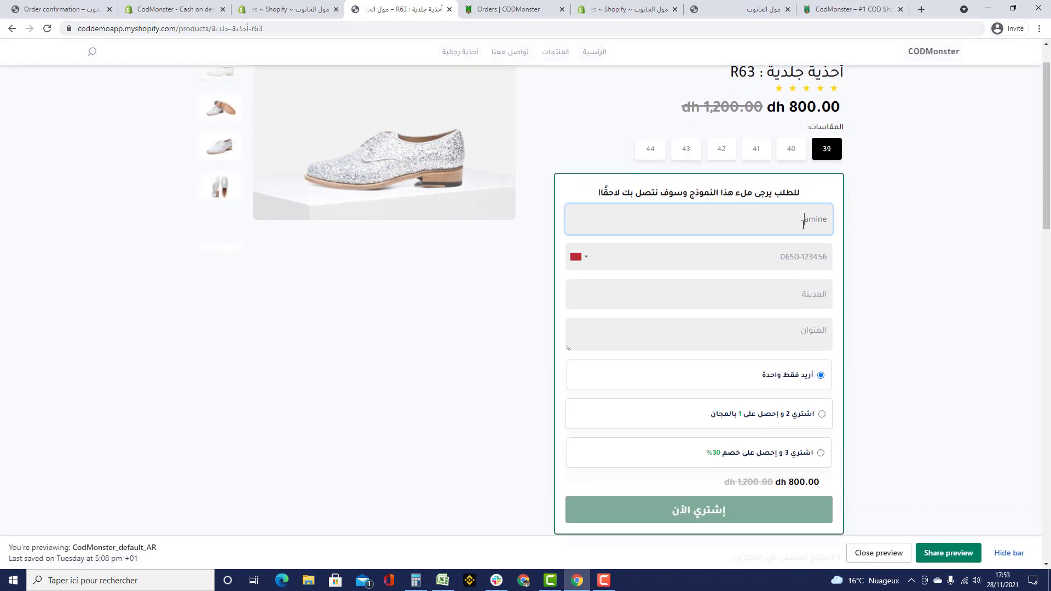
key(Tab)
click(792, 255)
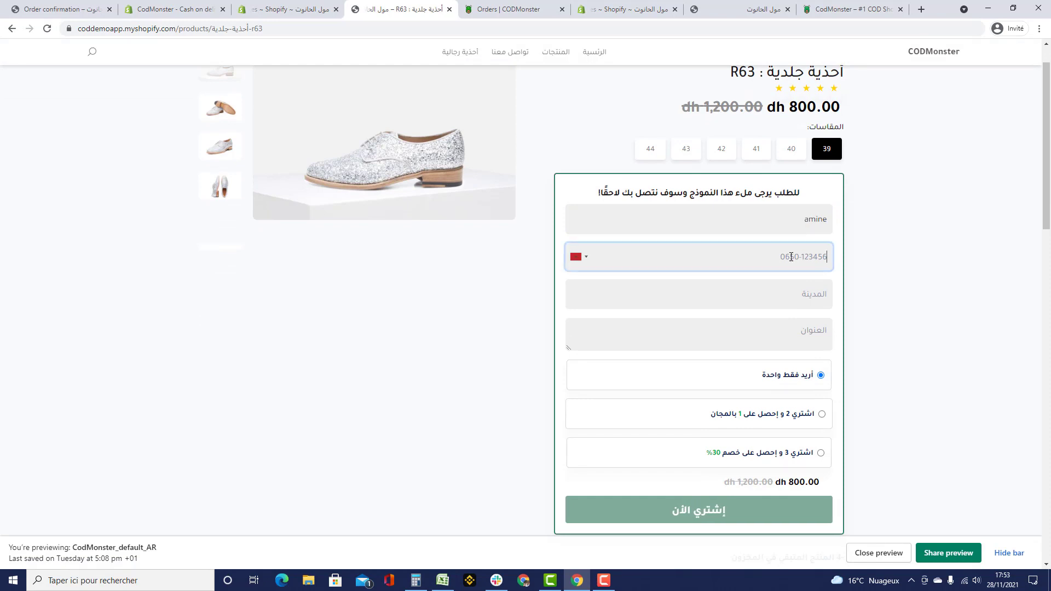
click(847, 253)
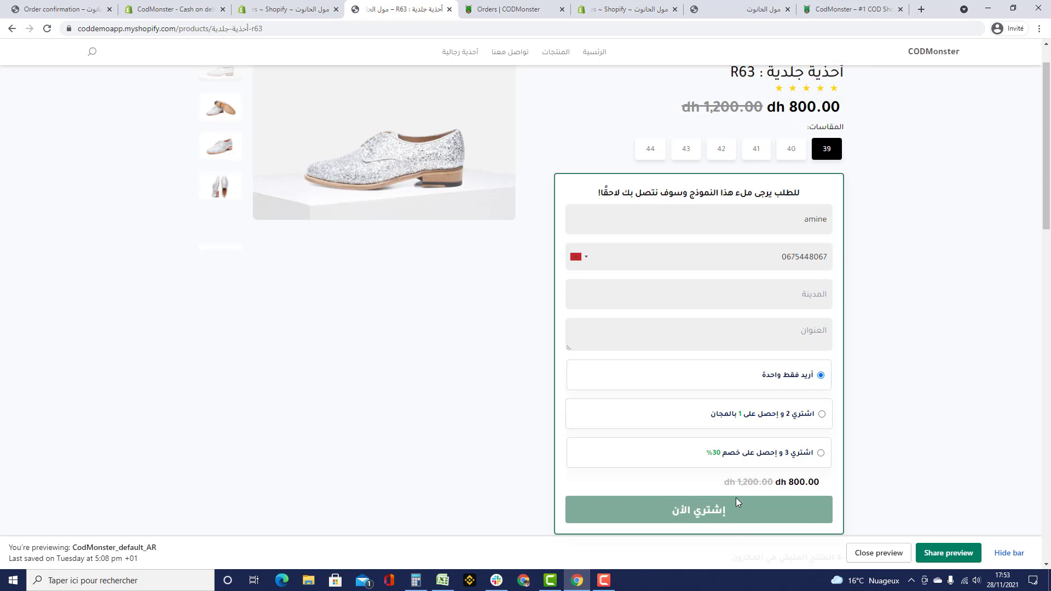
click(1010, 552)
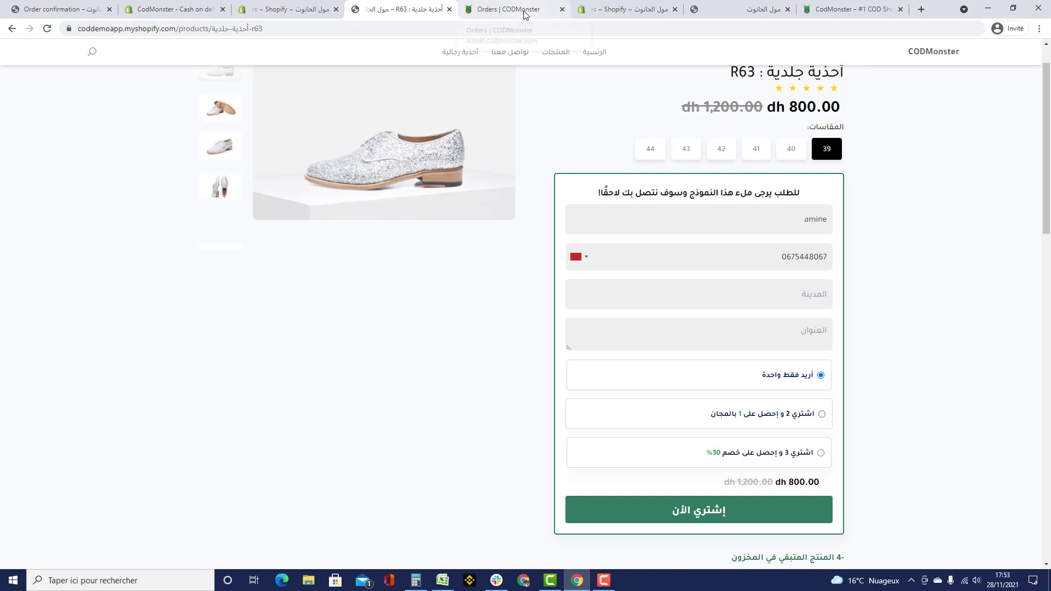
click(707, 262)
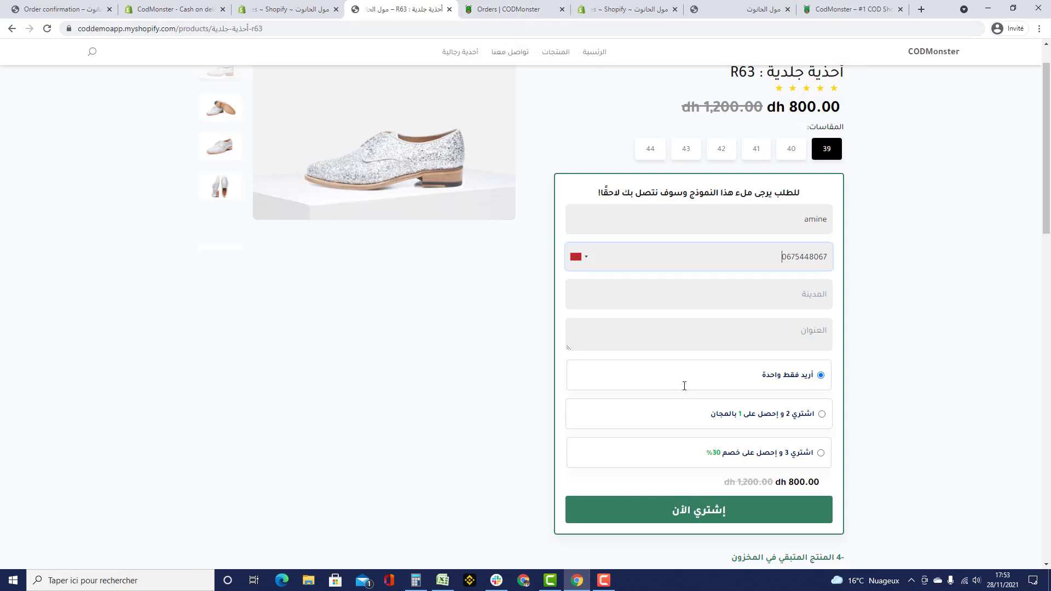
click(497, 17)
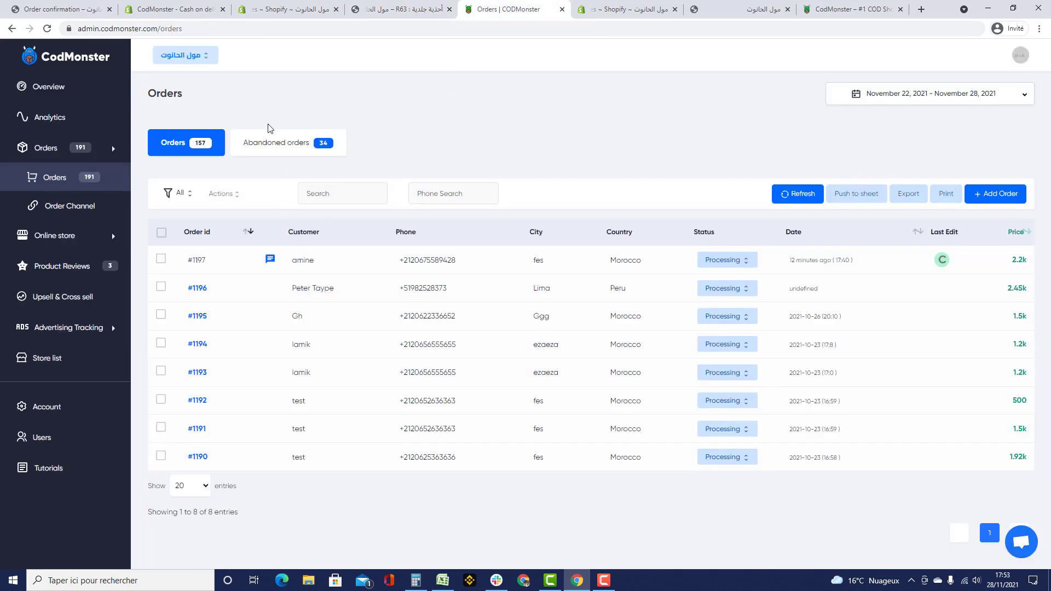
click(282, 154)
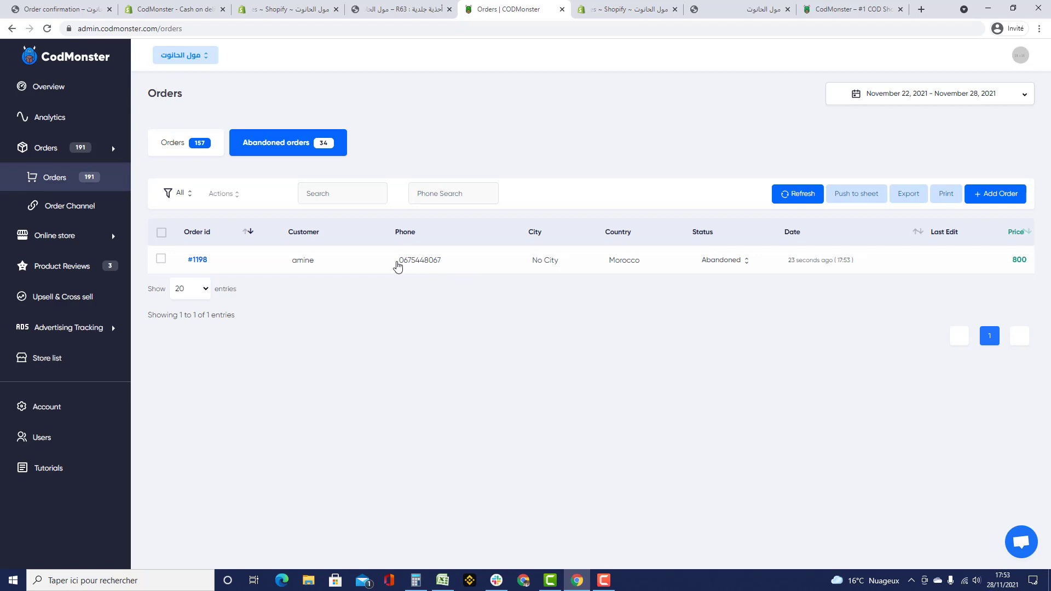
drag(396, 266, 443, 268)
click(714, 261)
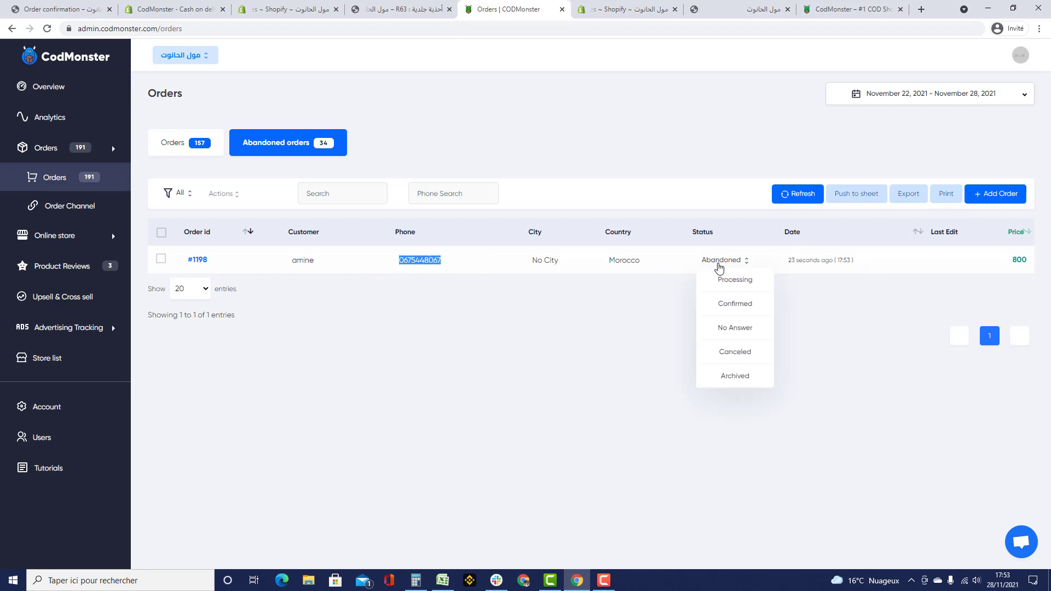
click(626, 346)
click(710, 262)
click(606, 359)
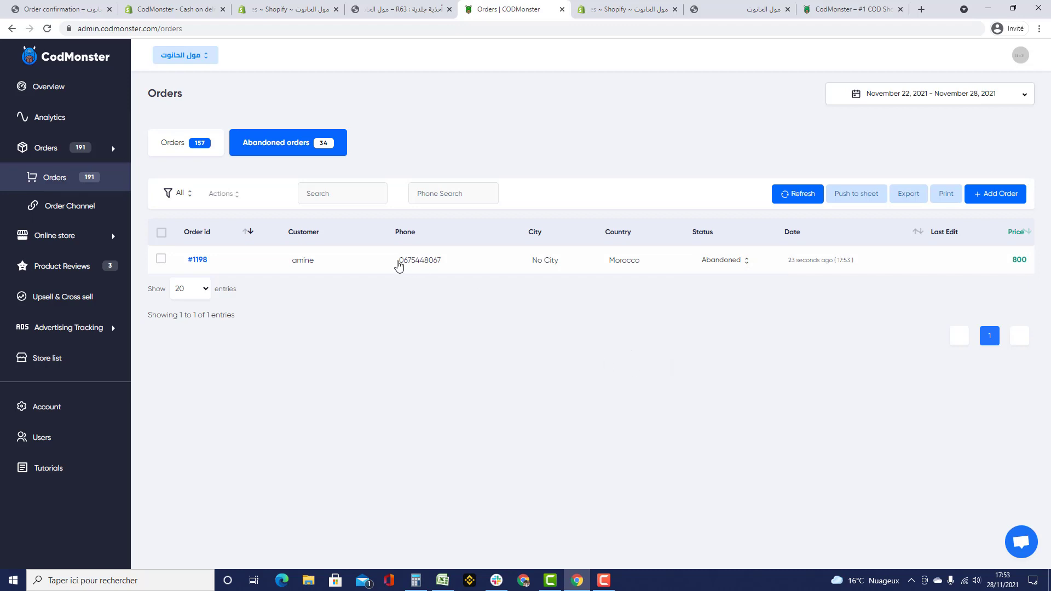
click(212, 147)
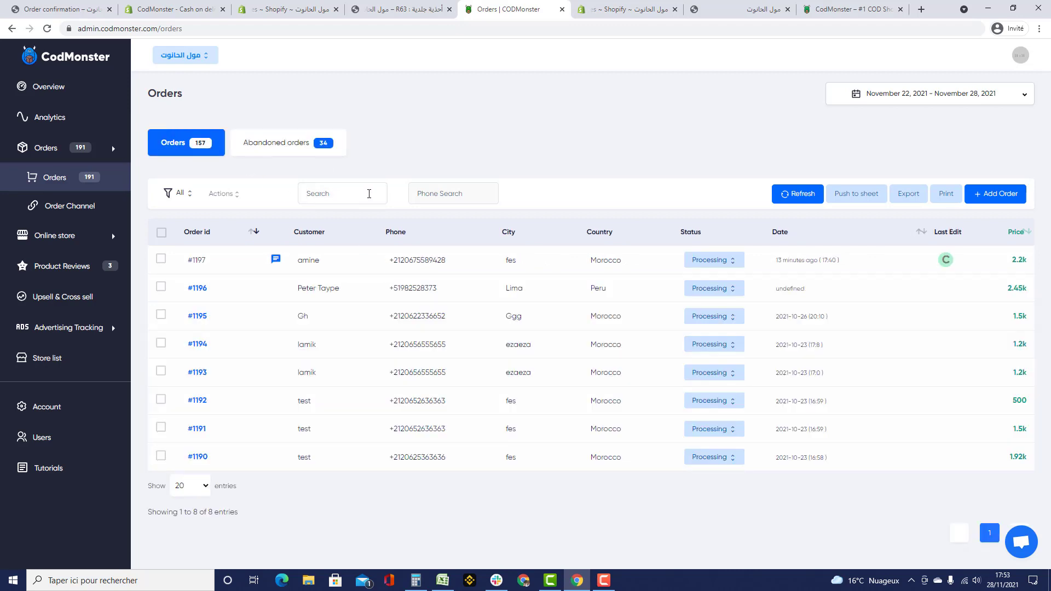
- Bulk-set all eight listed orders to Confirmed
click(162, 233)
click(221, 194)
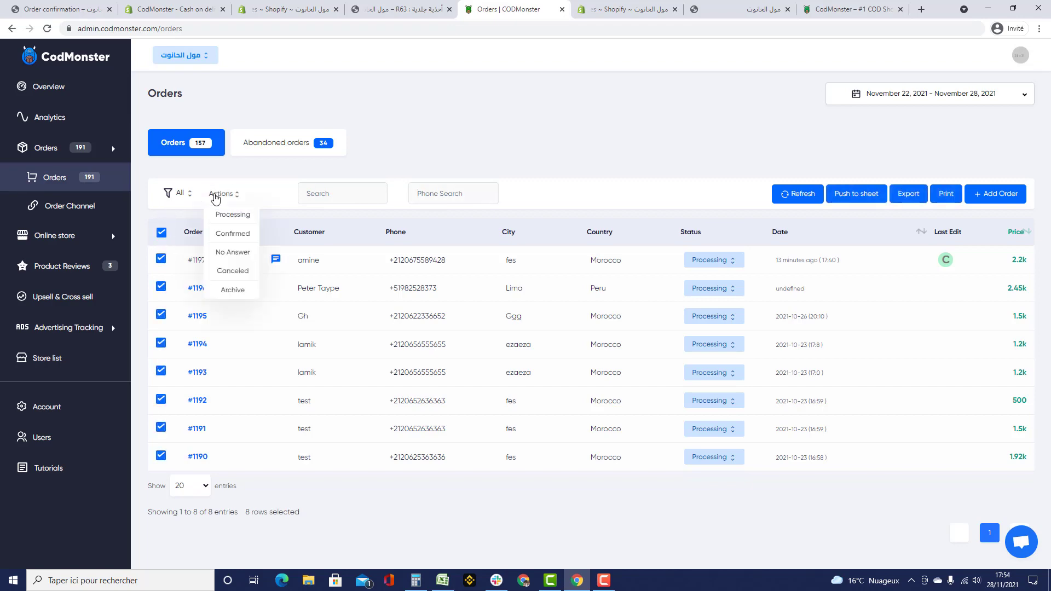
click(233, 234)
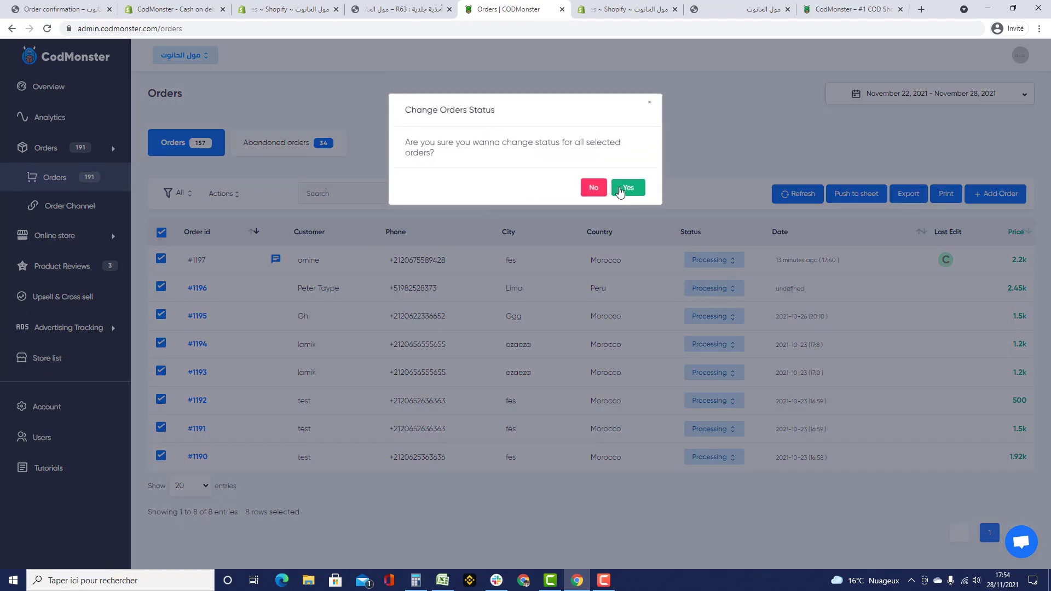
click(621, 185)
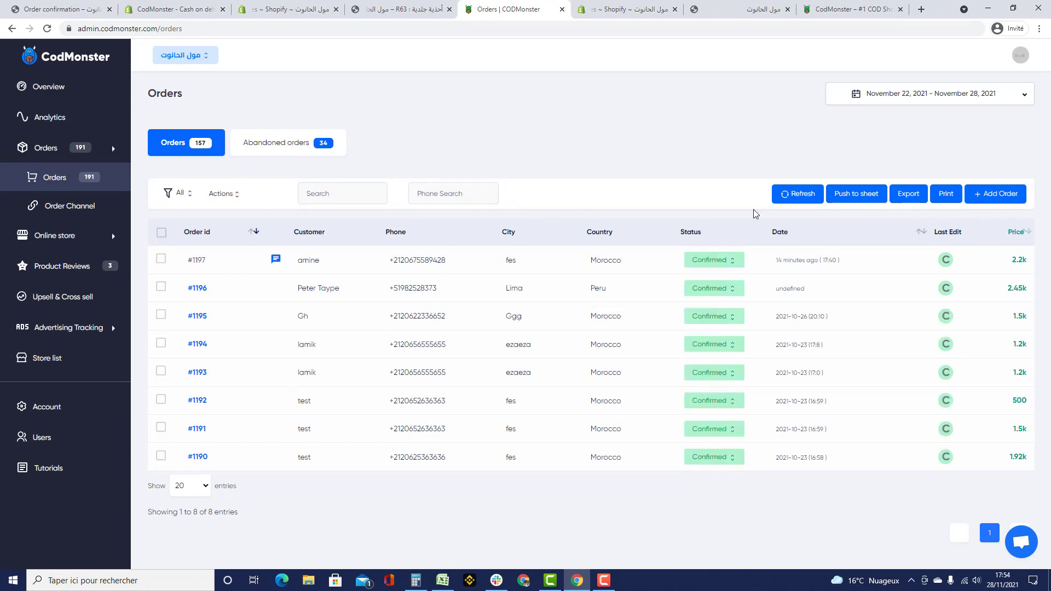
- Bulk-set all eight orders to No Answer
click(161, 233)
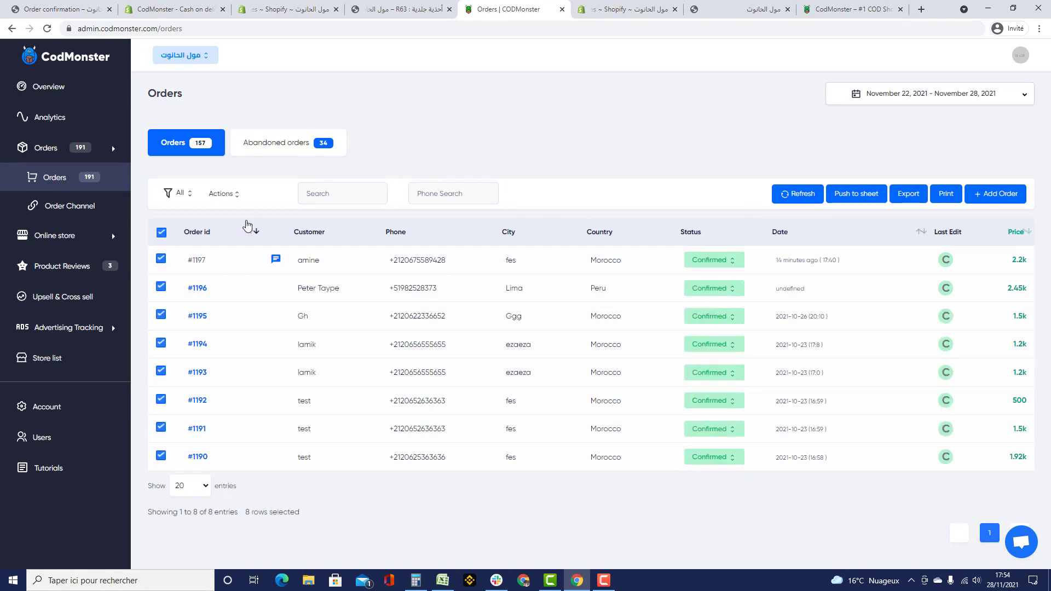
click(221, 194)
click(238, 254)
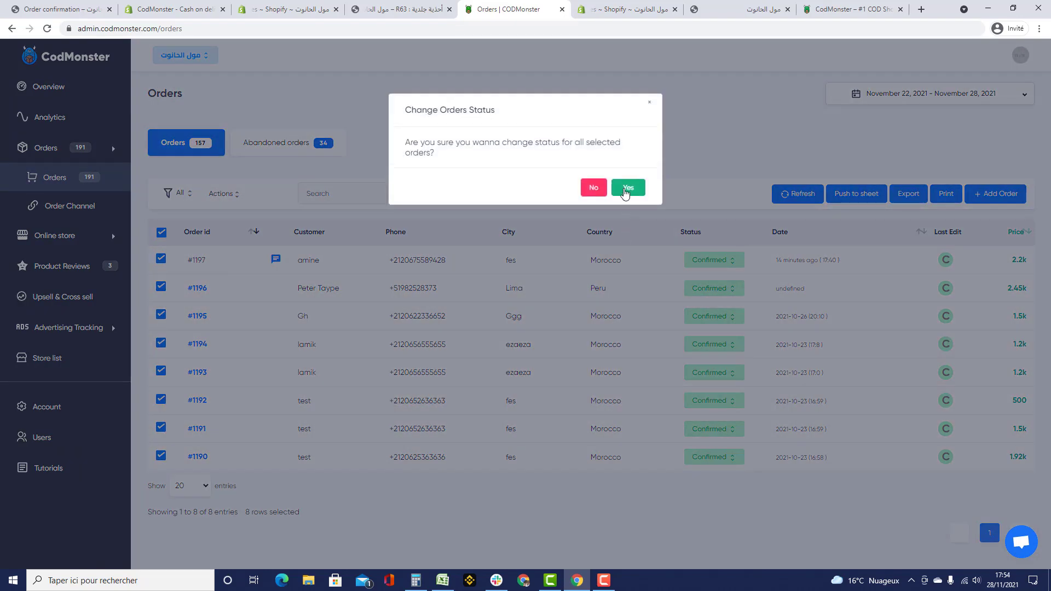
click(628, 185)
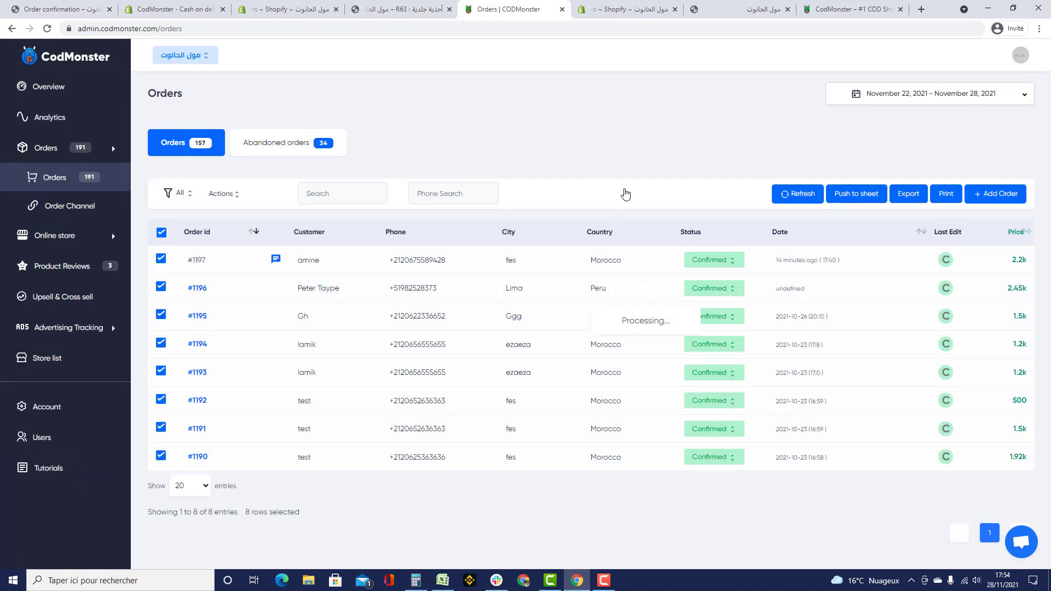
- Cancel another status change and return all eight orders to Confirmed
click(162, 232)
click(220, 194)
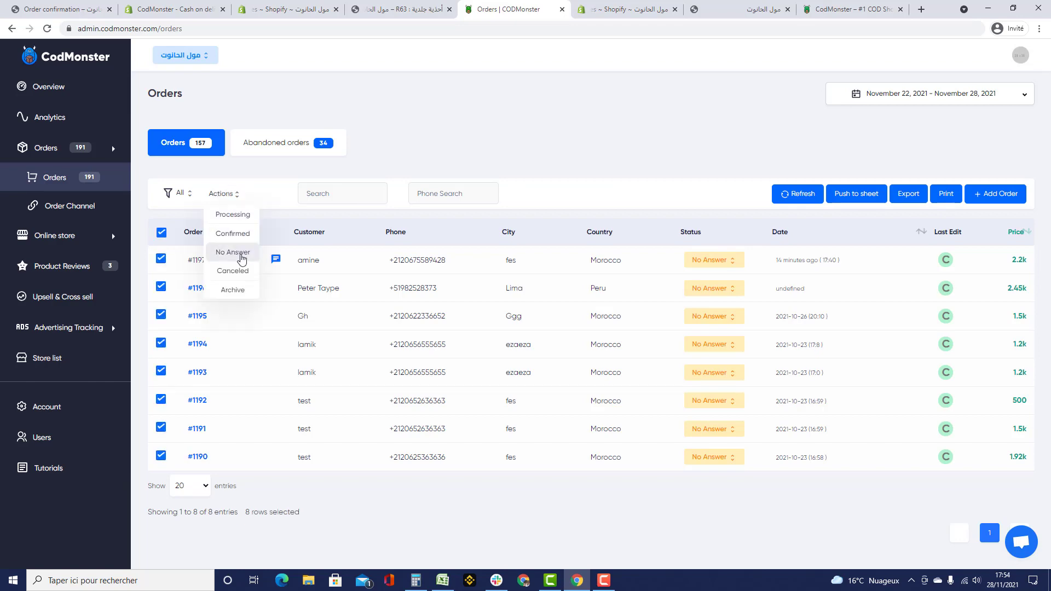
click(243, 271)
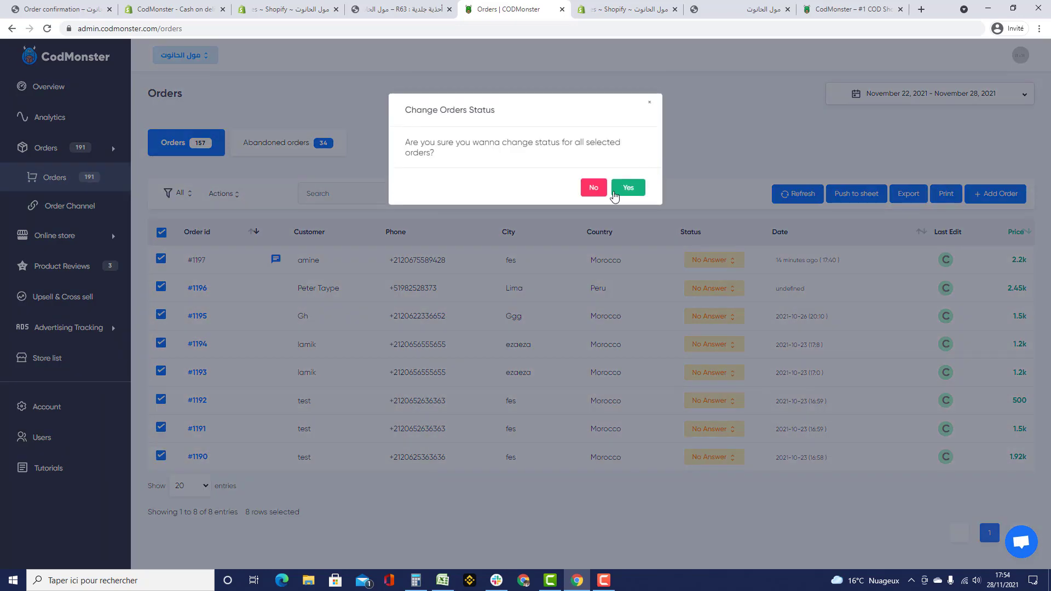
click(592, 192)
click(221, 194)
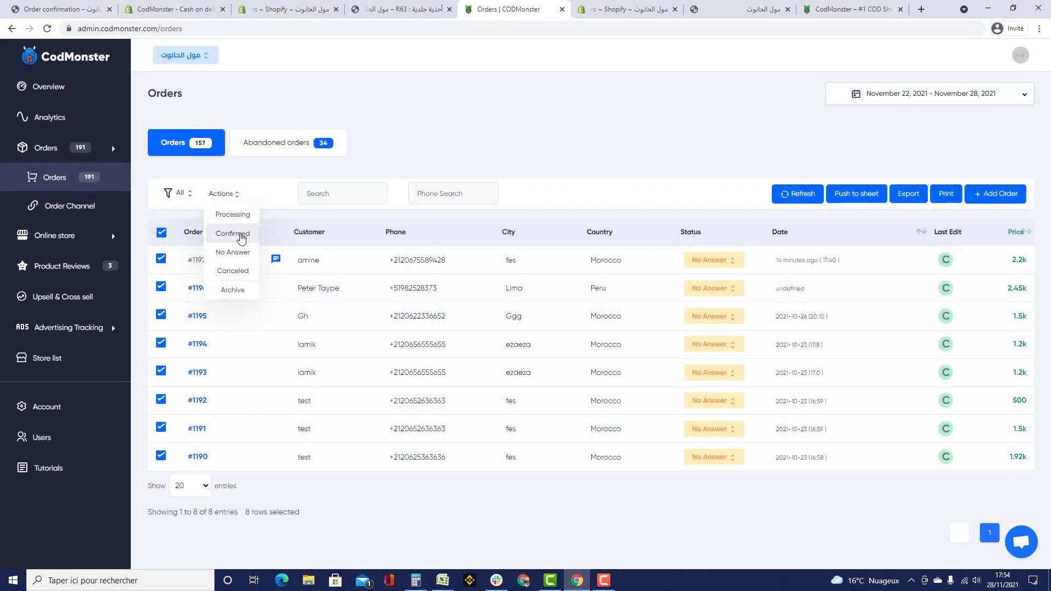
click(237, 233)
click(627, 189)
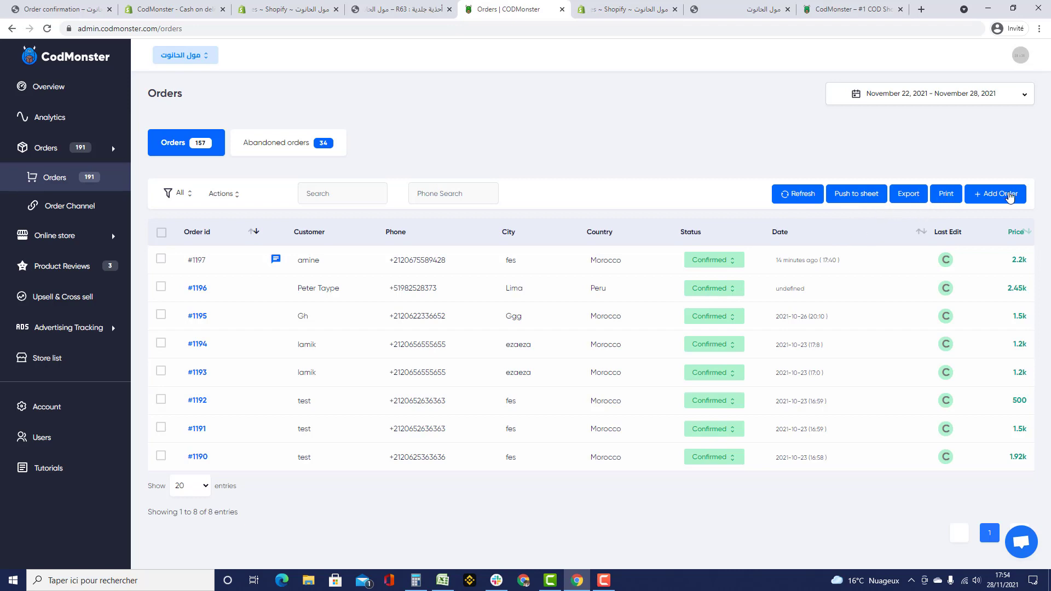
- Open Order Channel and start connecting orders to a Google Sheet, checking the account choices
click(78, 206)
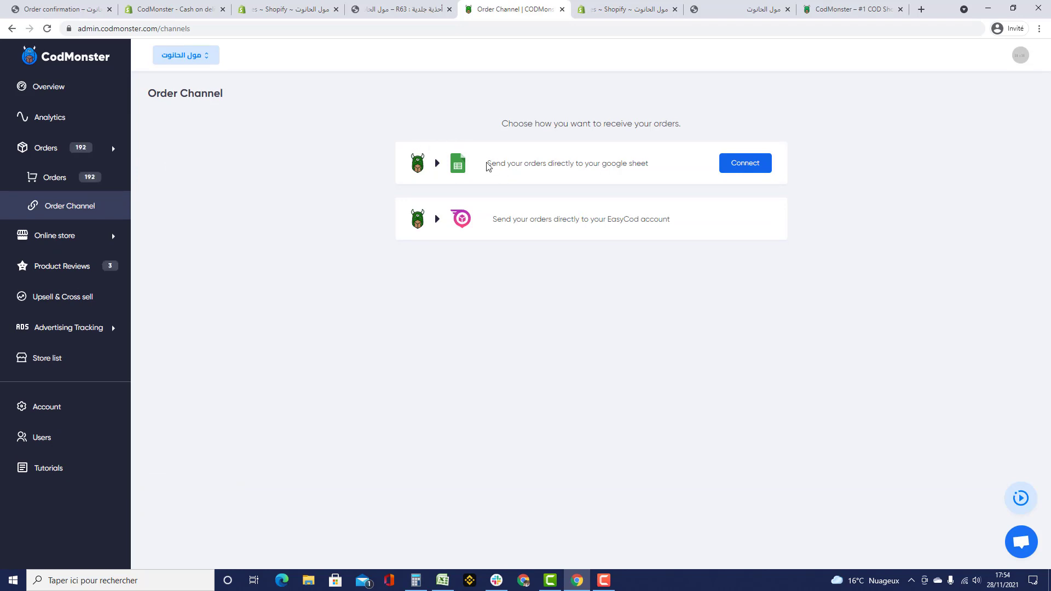
drag(486, 165, 659, 165)
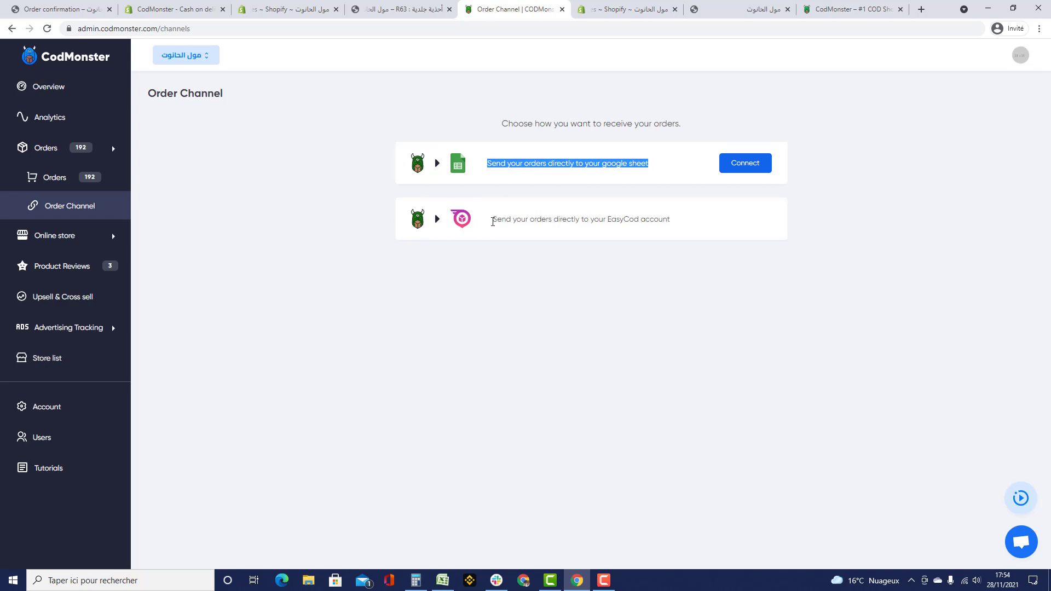
drag(493, 222, 682, 231)
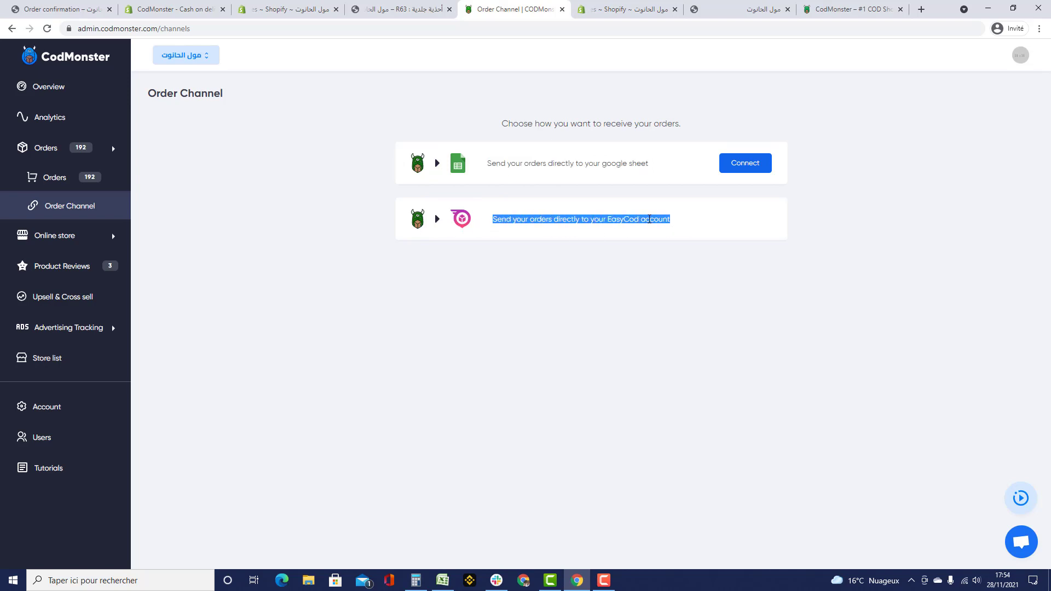
click(545, 182)
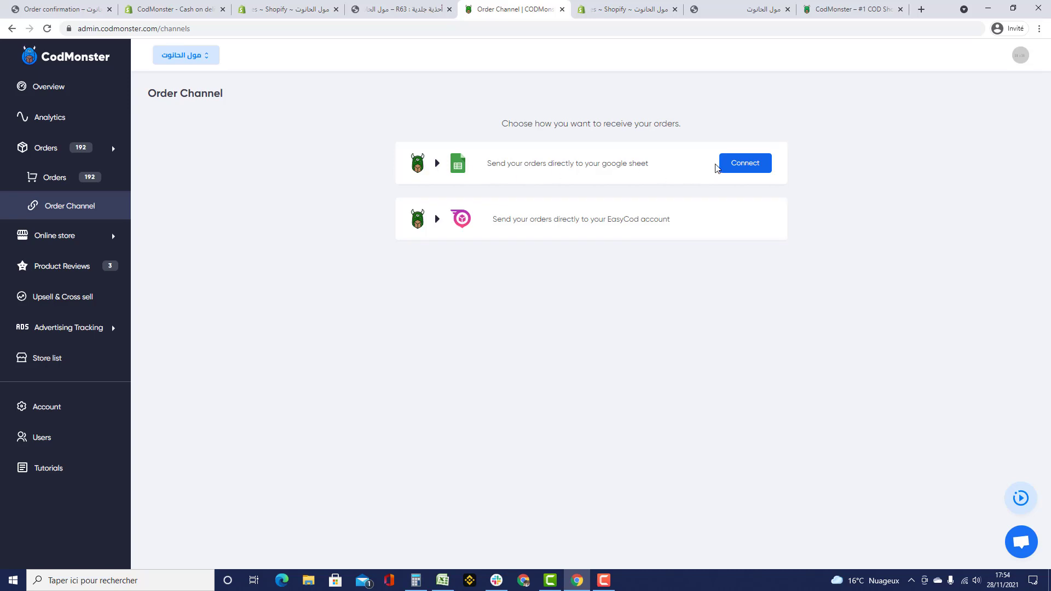
click(743, 167)
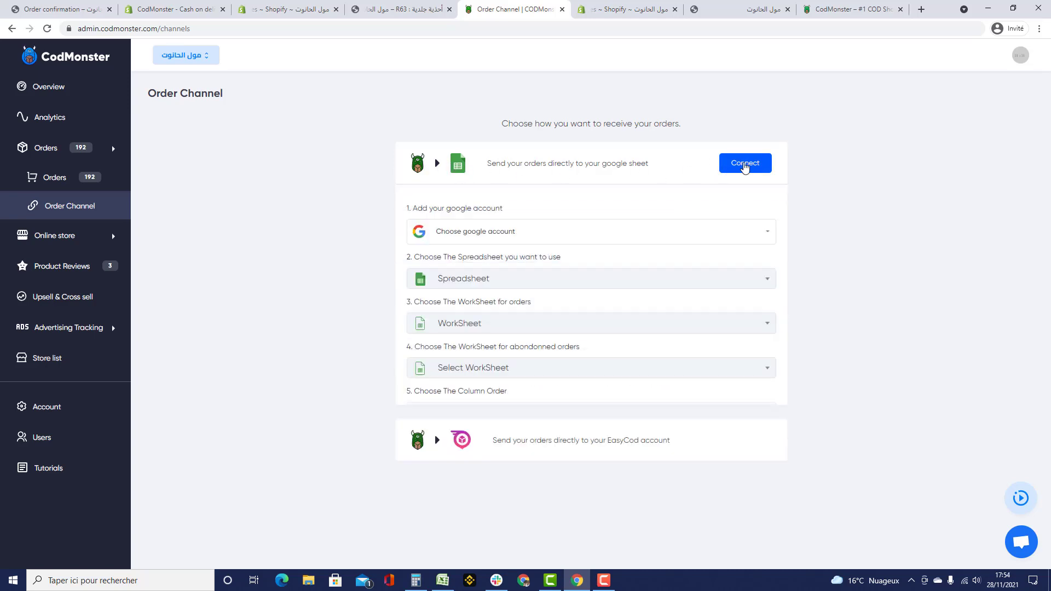
click(500, 232)
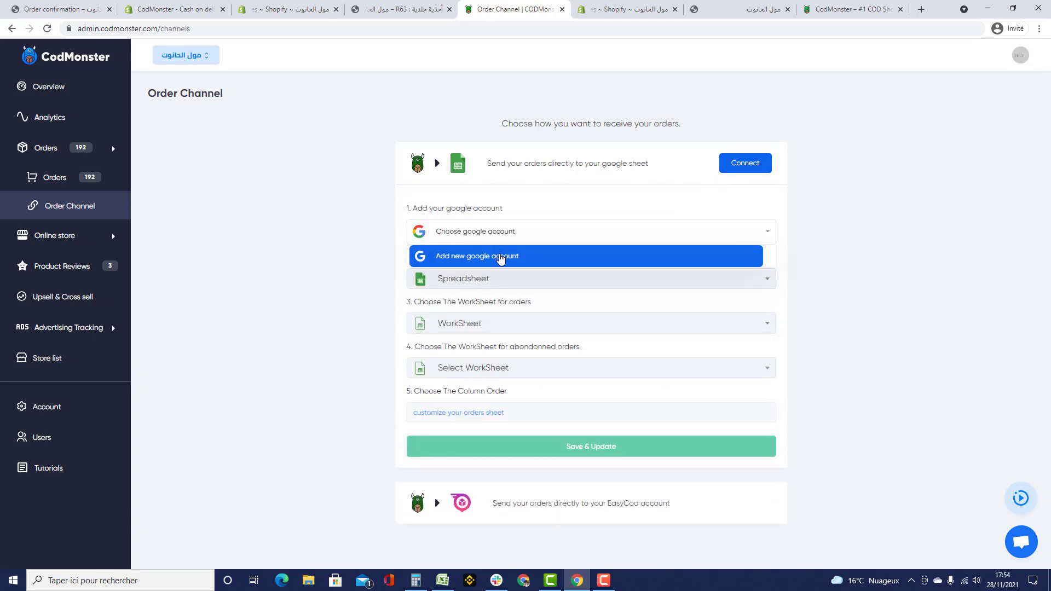
click(466, 281)
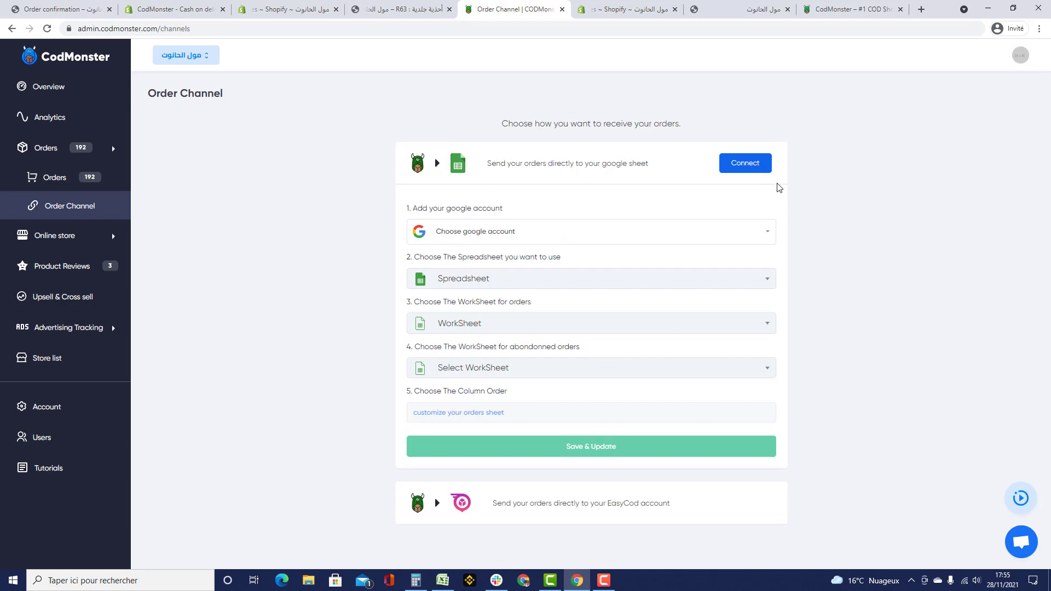
- Browse the store Themes page, return to the dashboard, then open Form Setting under Online store
click(55, 236)
click(71, 212)
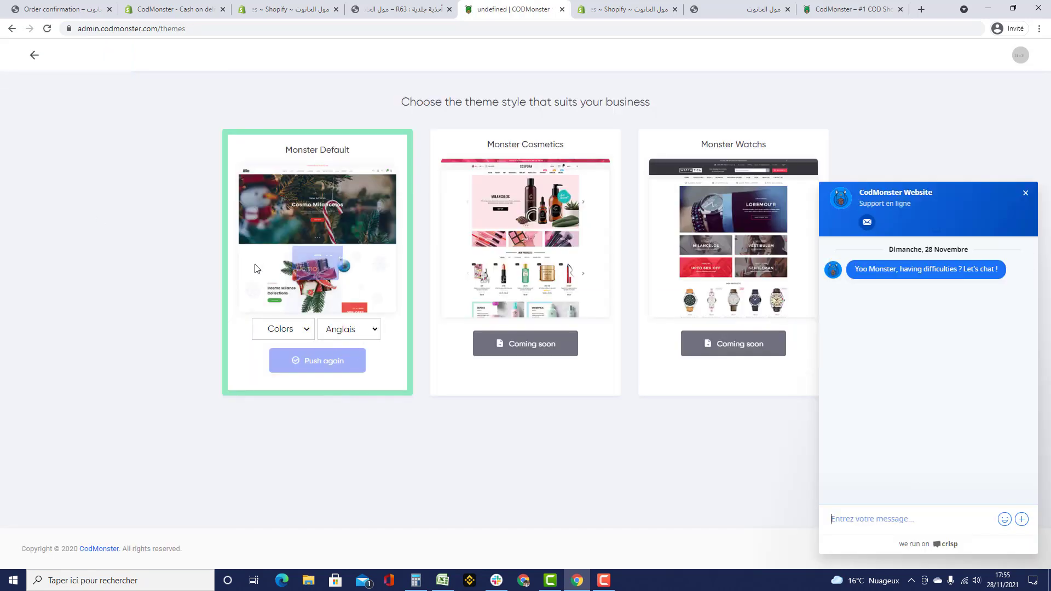
click(1026, 194)
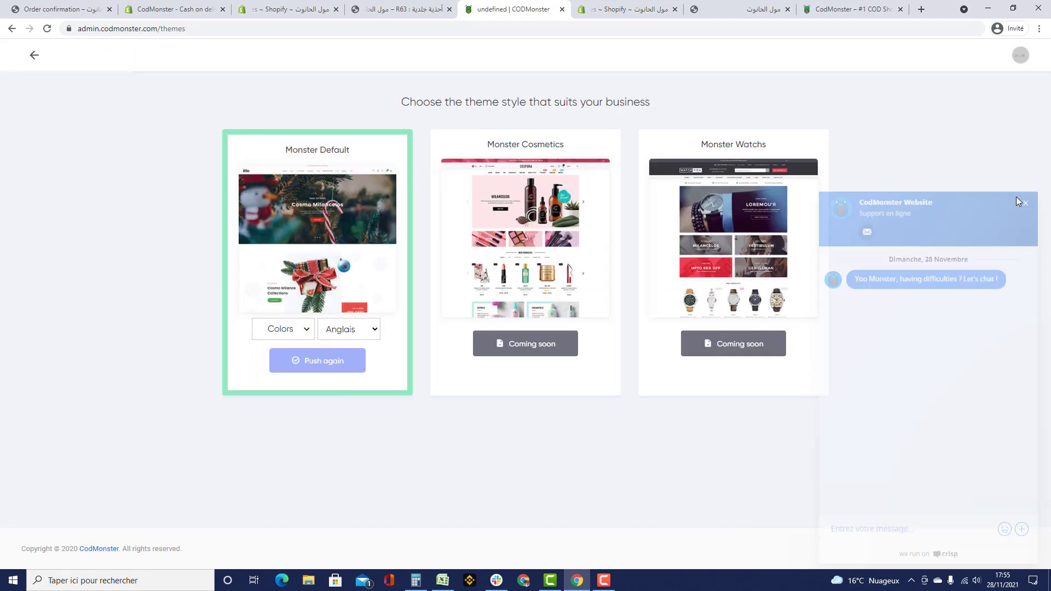
click(34, 58)
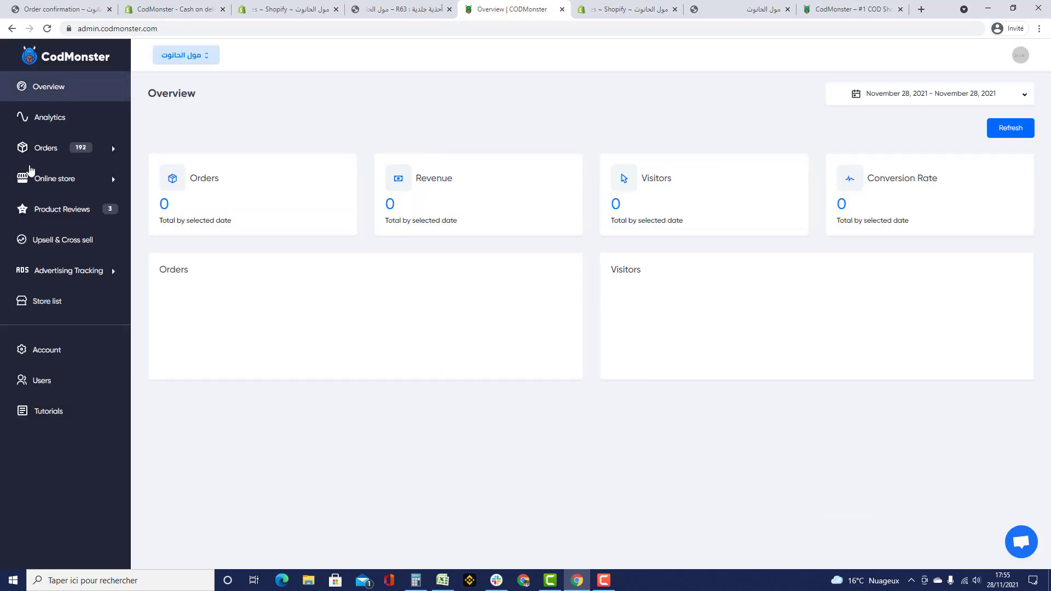
click(39, 176)
click(79, 239)
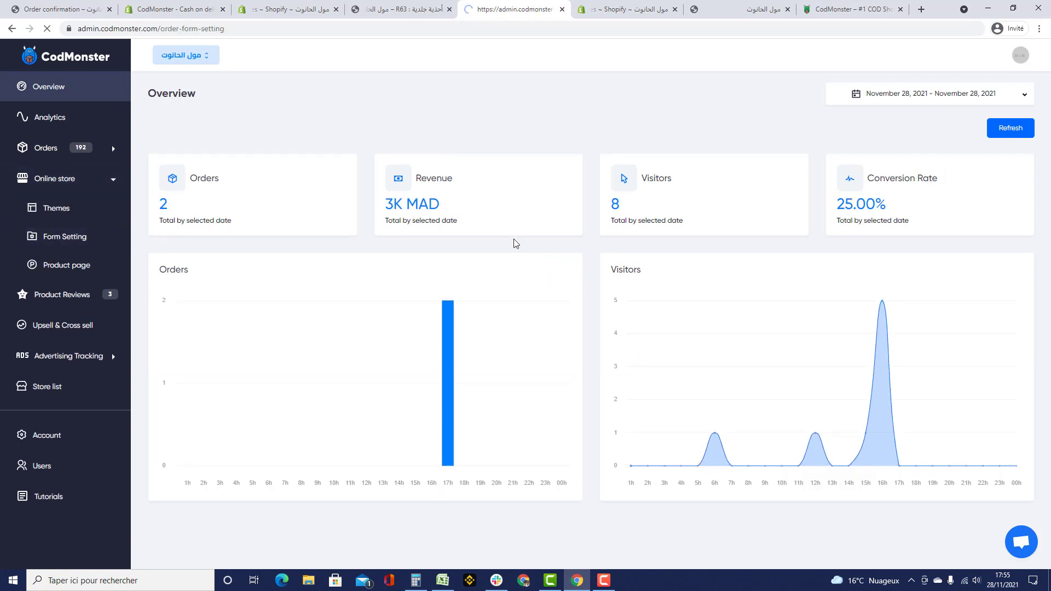
- Compare the form settings with the R63 page and set the quick order form to popup
key(ctrl+shift+Tab)
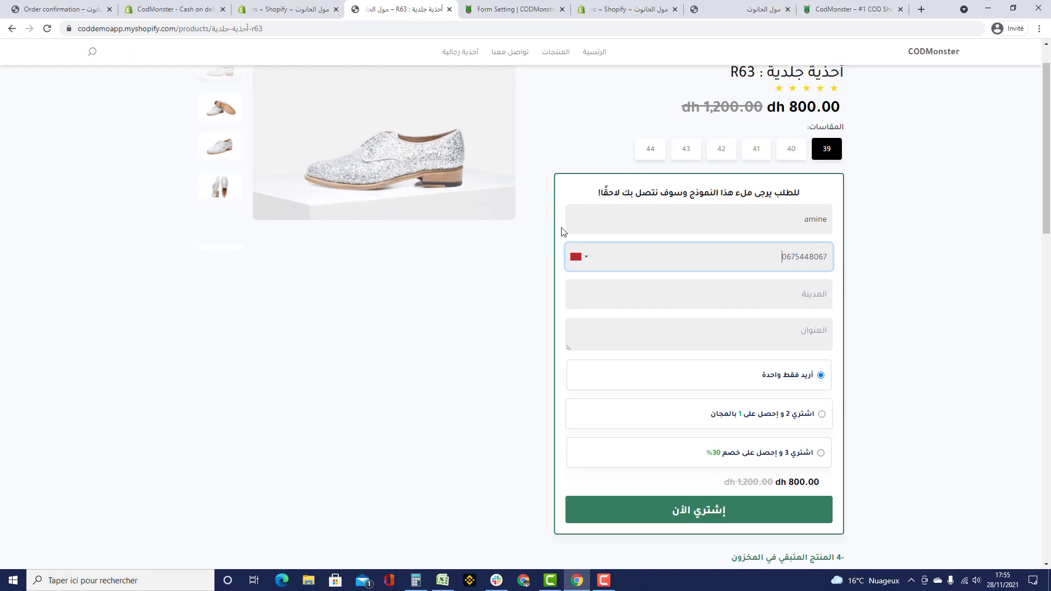
click(523, 10)
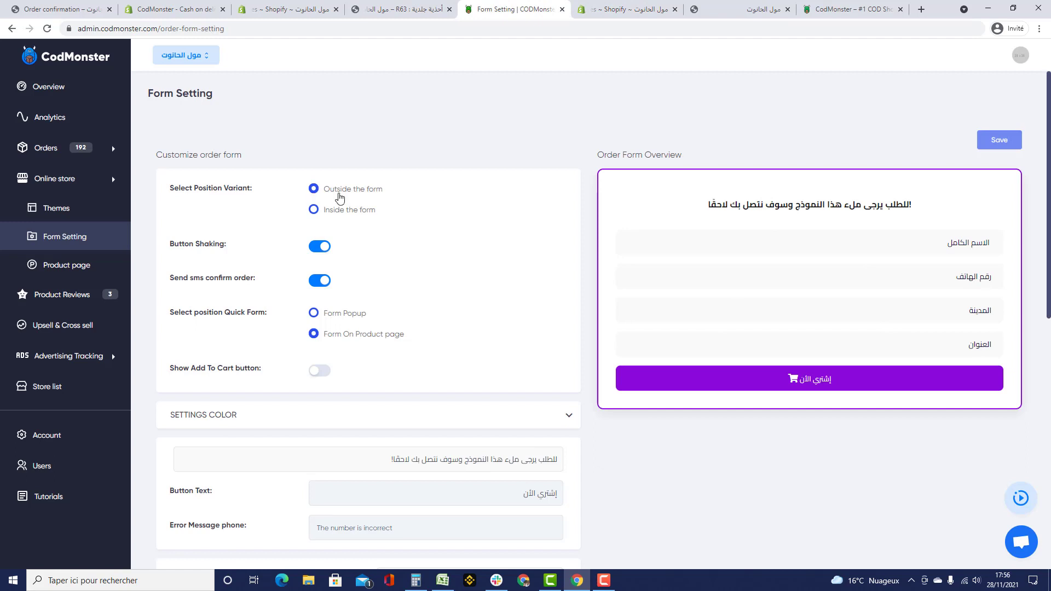
click(411, 9)
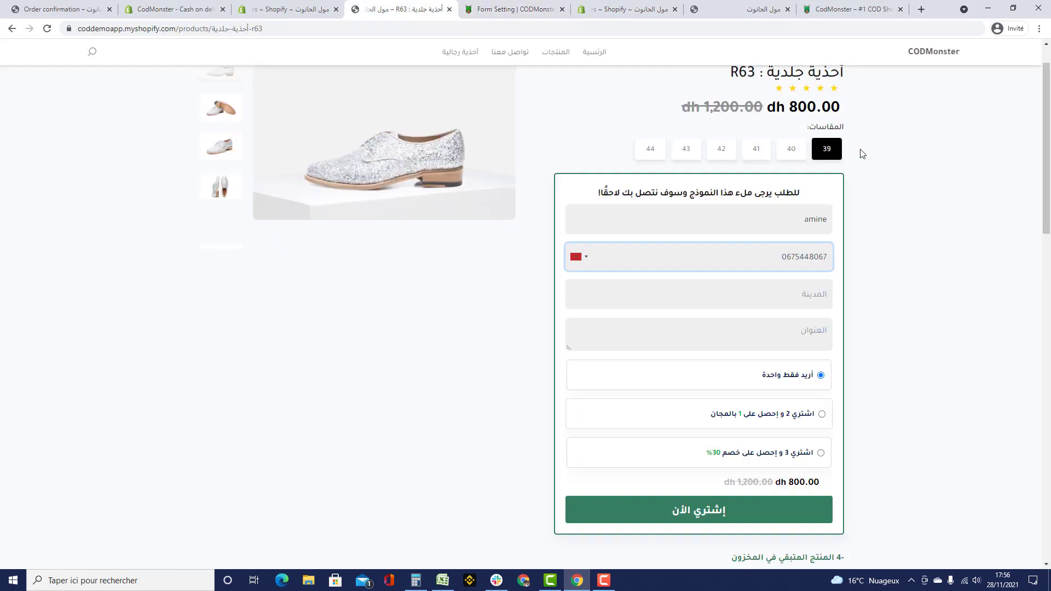
drag(859, 152, 571, 153)
click(569, 154)
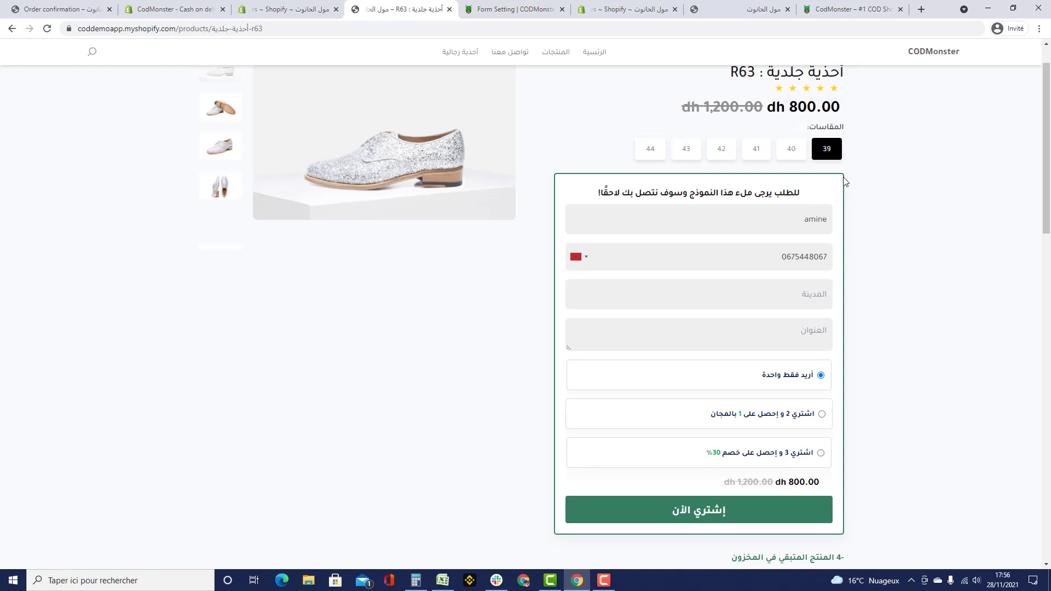
click(486, 11)
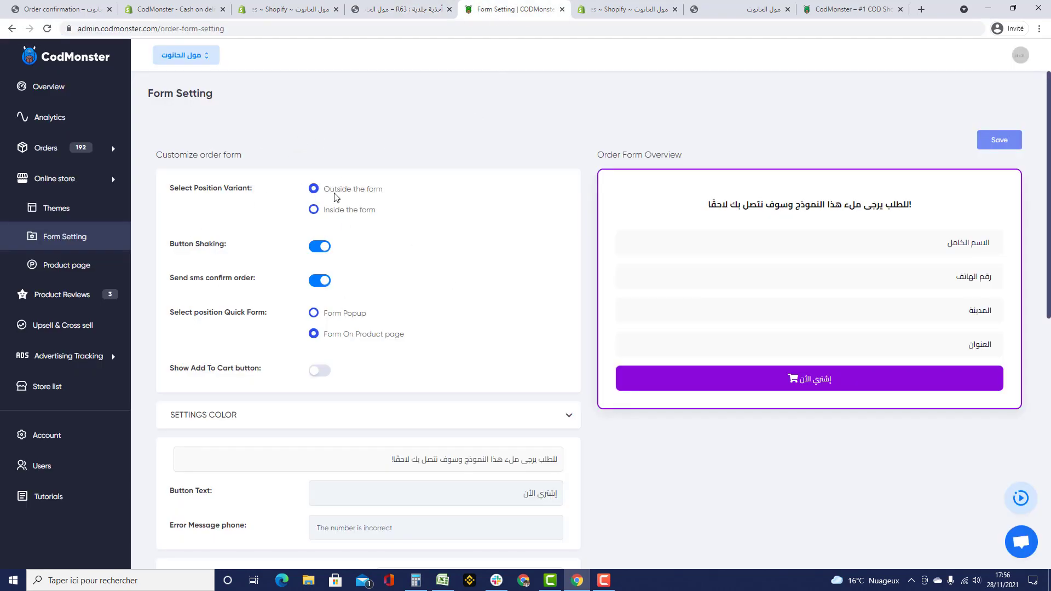
scroll(317, 186, down, 1)
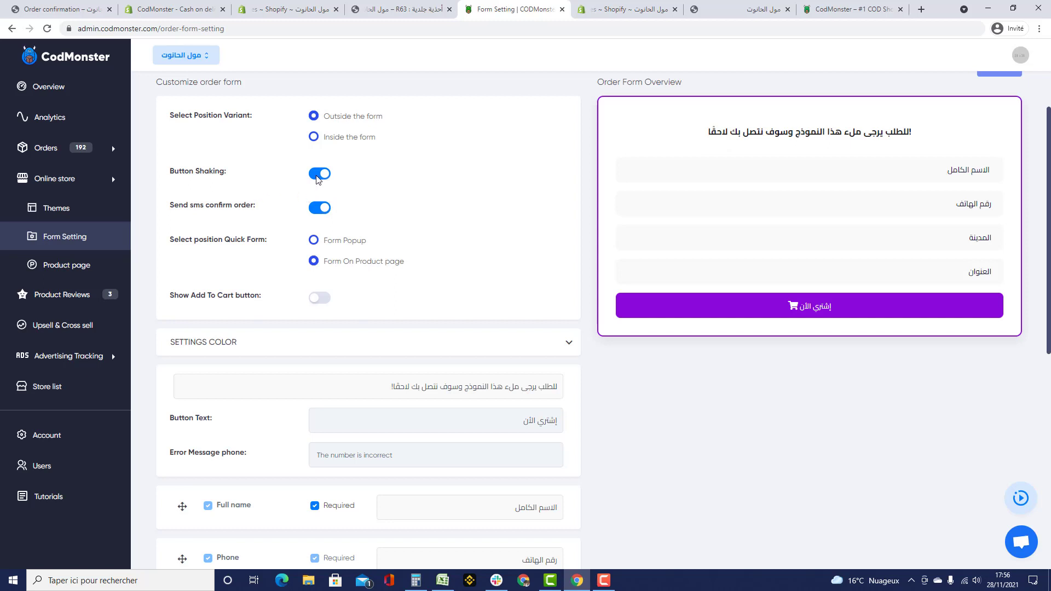
click(382, 11)
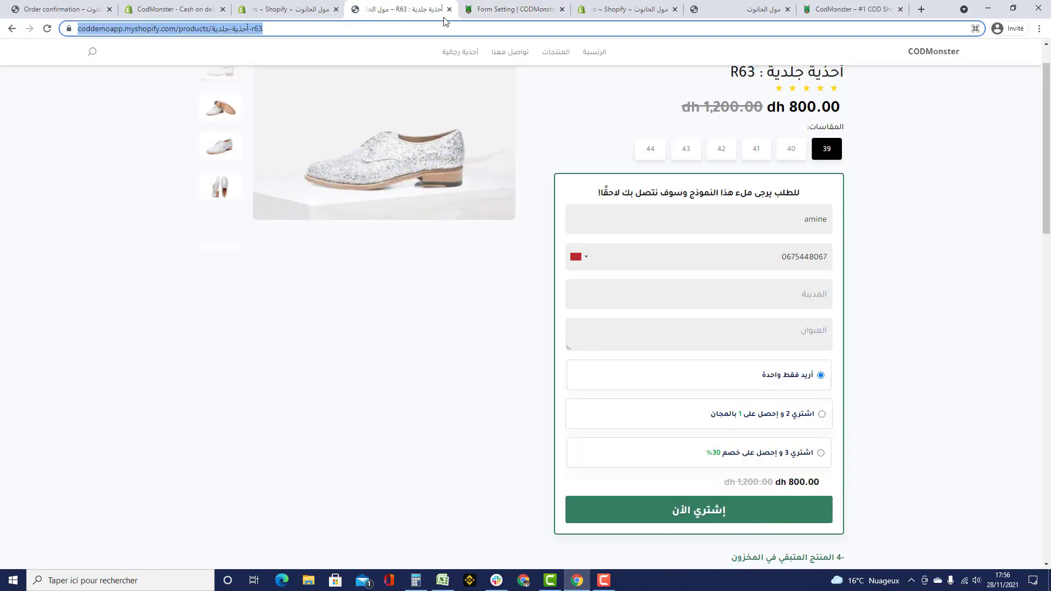
click(512, 9)
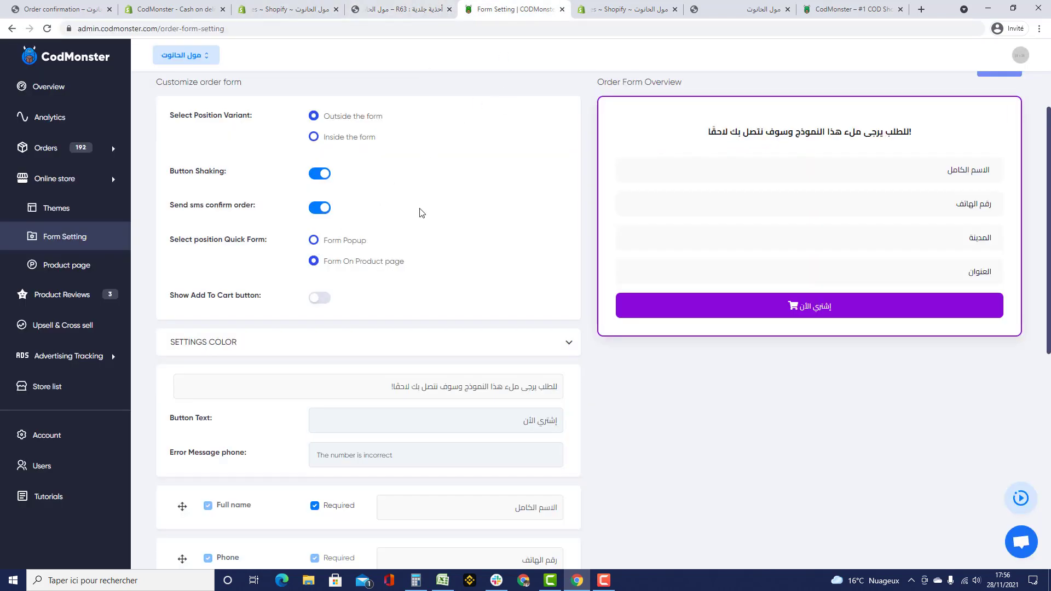
click(314, 241)
- Save the order form settings, dismiss the confirmation, and return to the R63 page address
scroll(644, 168, up, 3)
click(383, 9)
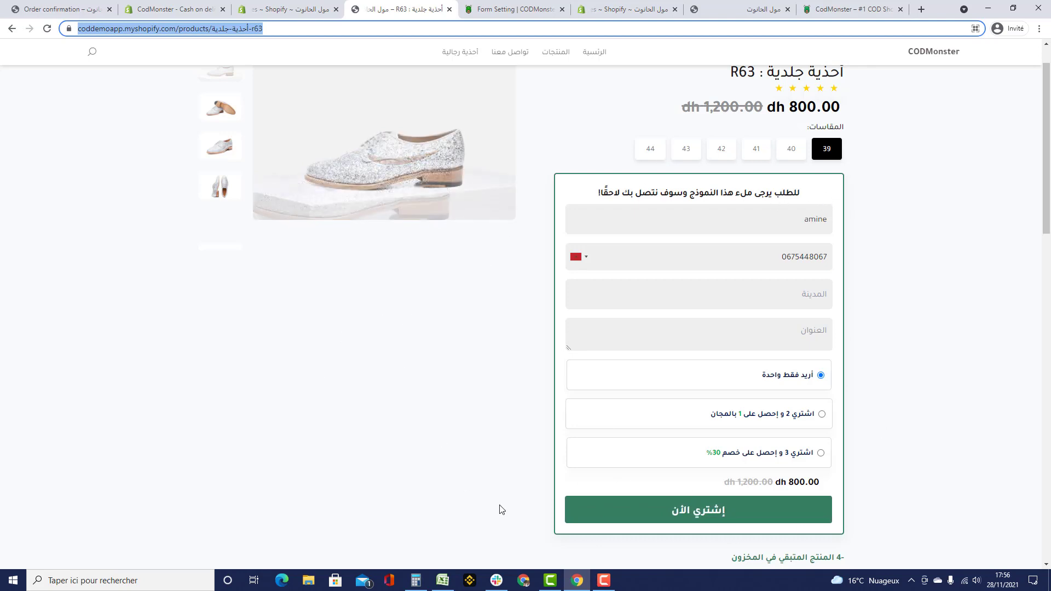
click(505, 11)
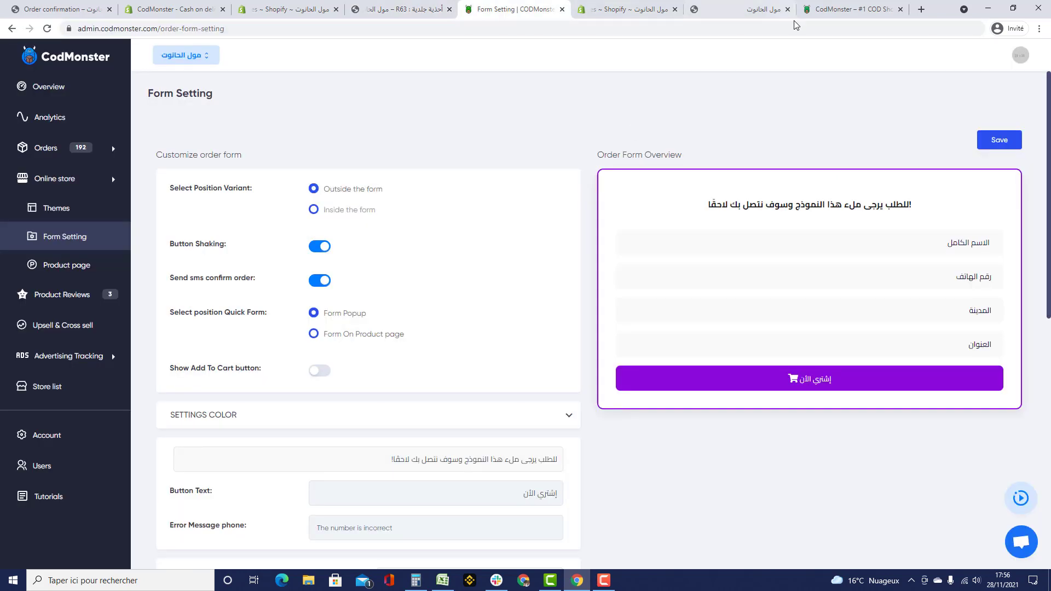
click(999, 140)
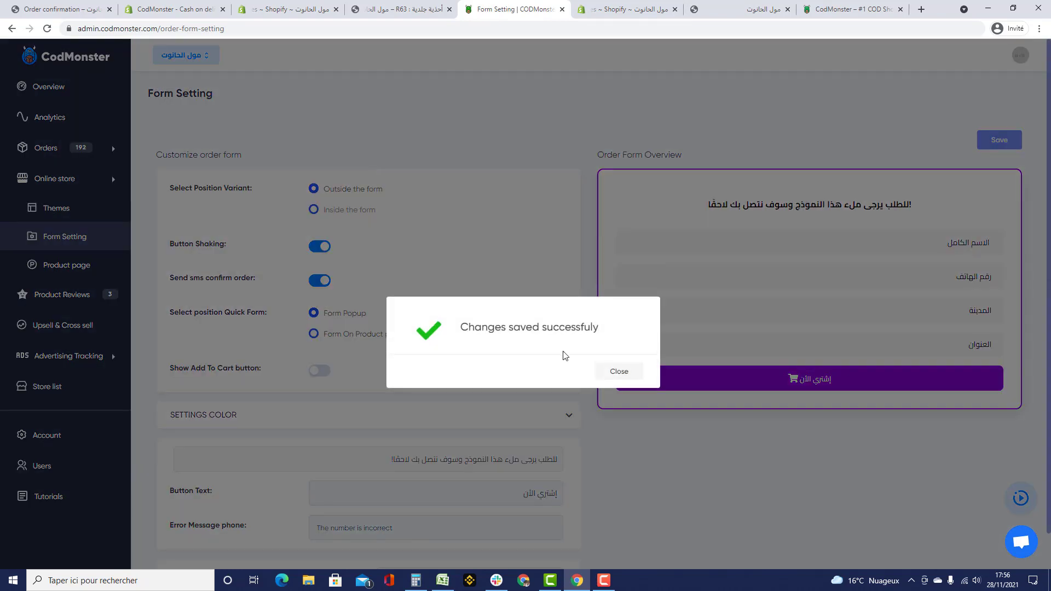
click(632, 372)
click(416, 11)
click(424, 28)
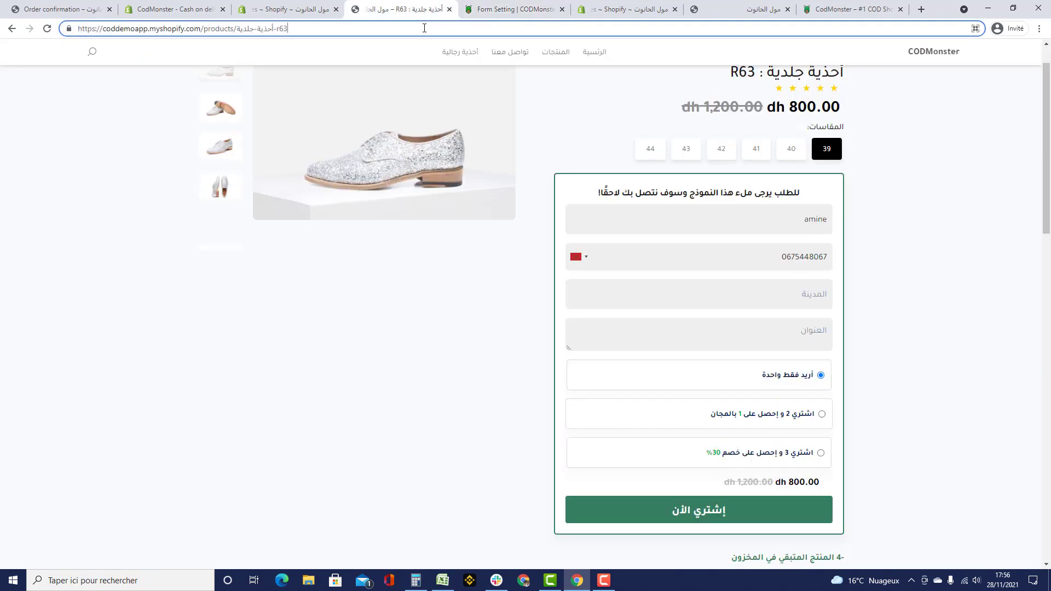
- Reload the R63 page, compare the bundle offers, and buy the single pair via popup
key(Return)
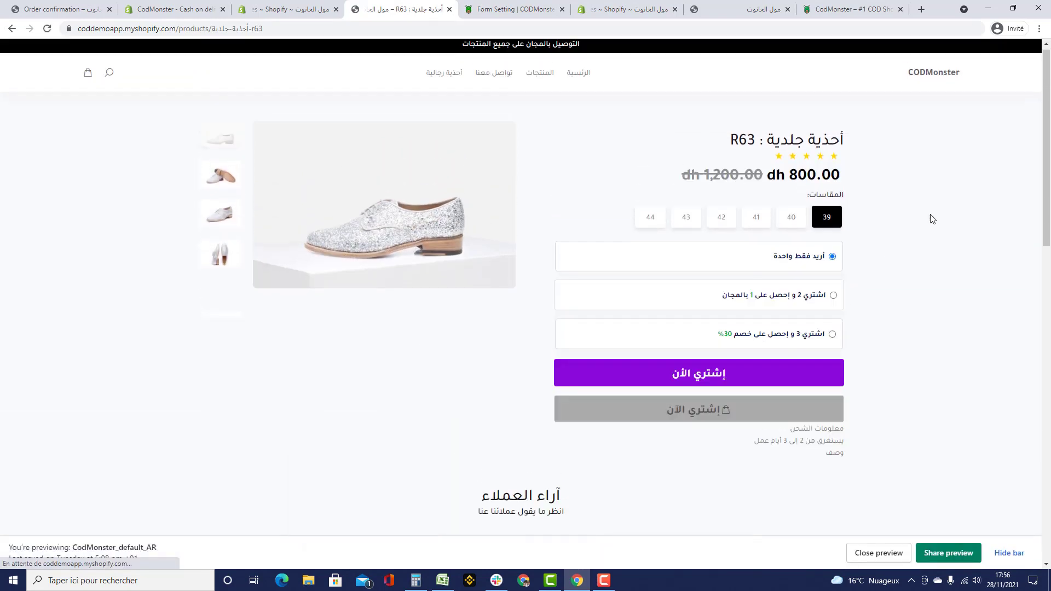
click(833, 300)
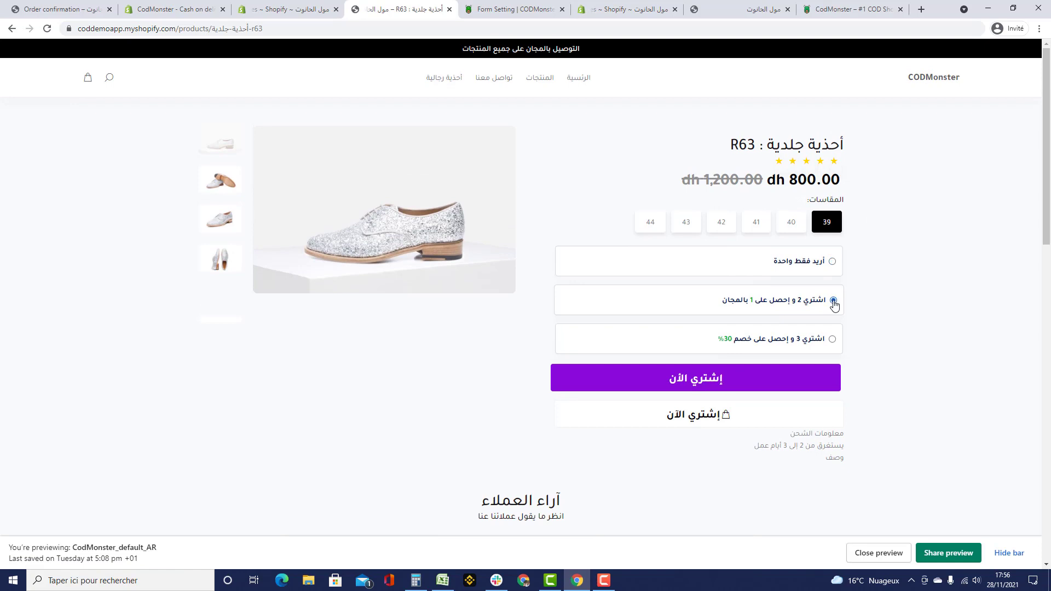
click(832, 339)
click(832, 261)
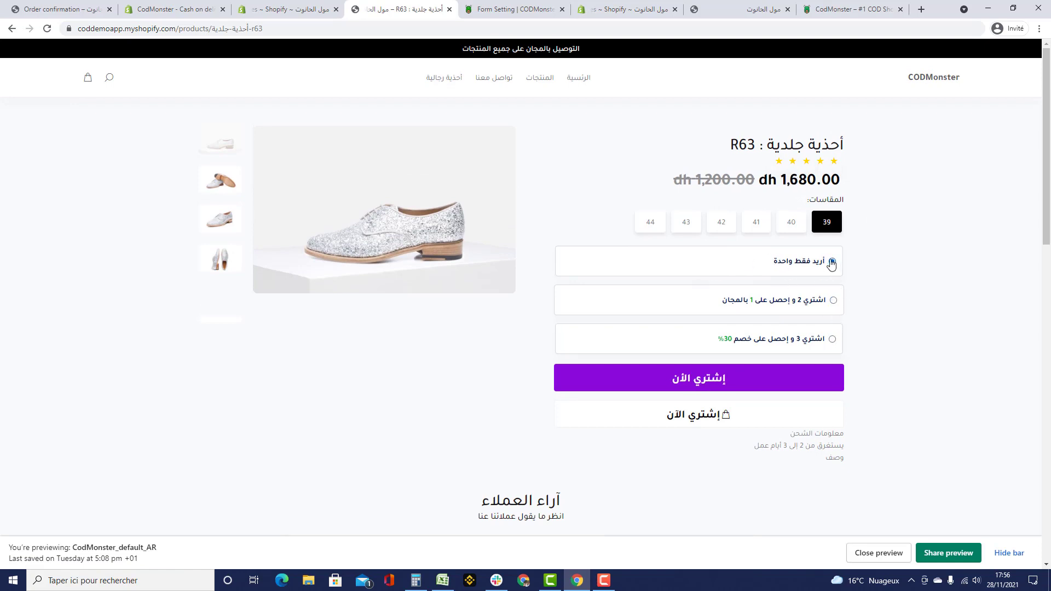
click(632, 388)
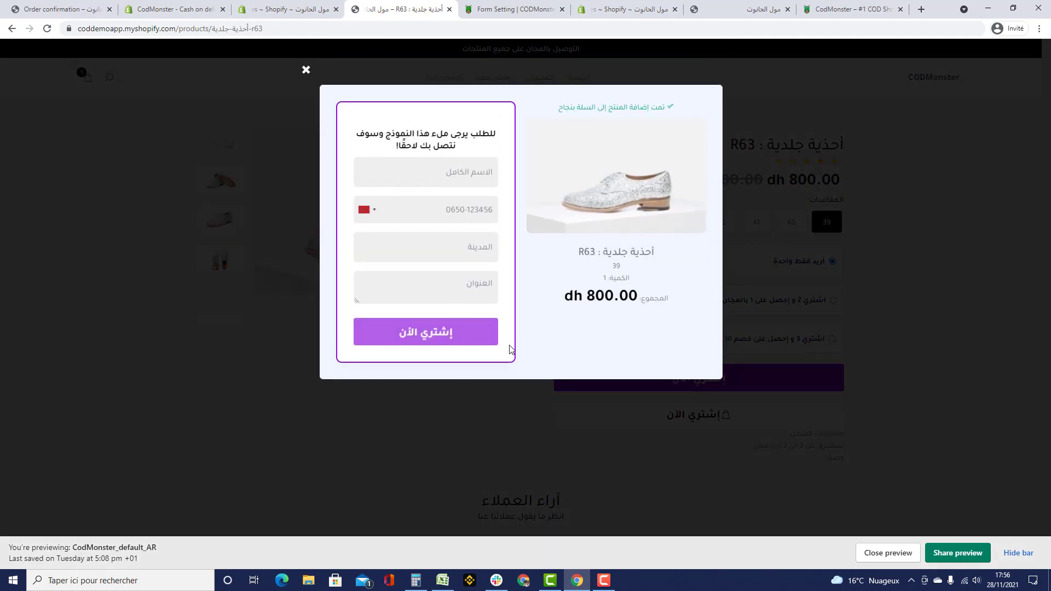
- Glance over the order form settings, then return to the product page popup
click(515, 9)
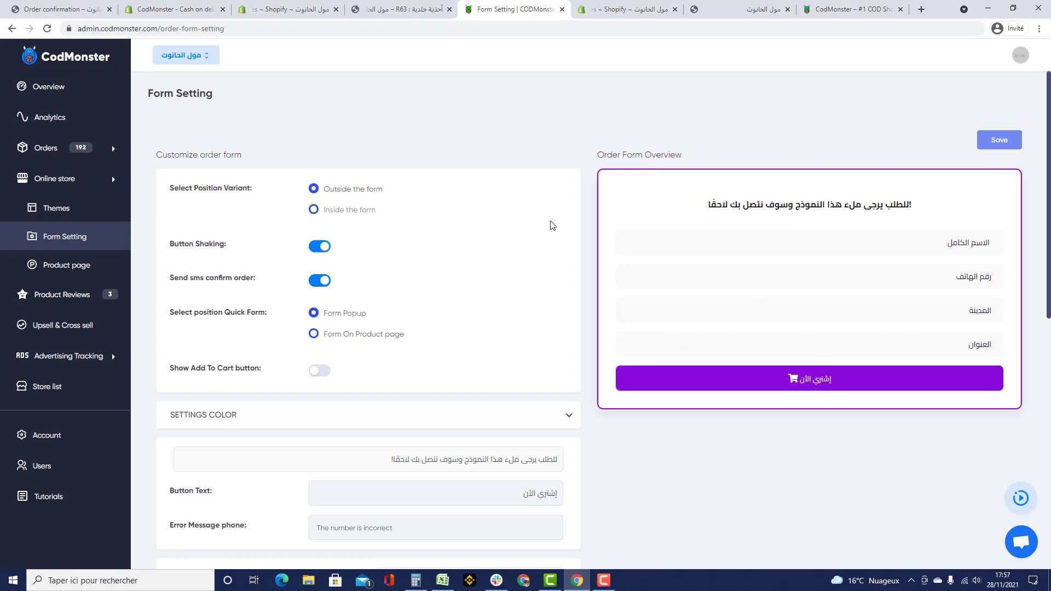
scroll(729, 272, down, 3)
scroll(680, 347, up, 3)
click(392, 12)
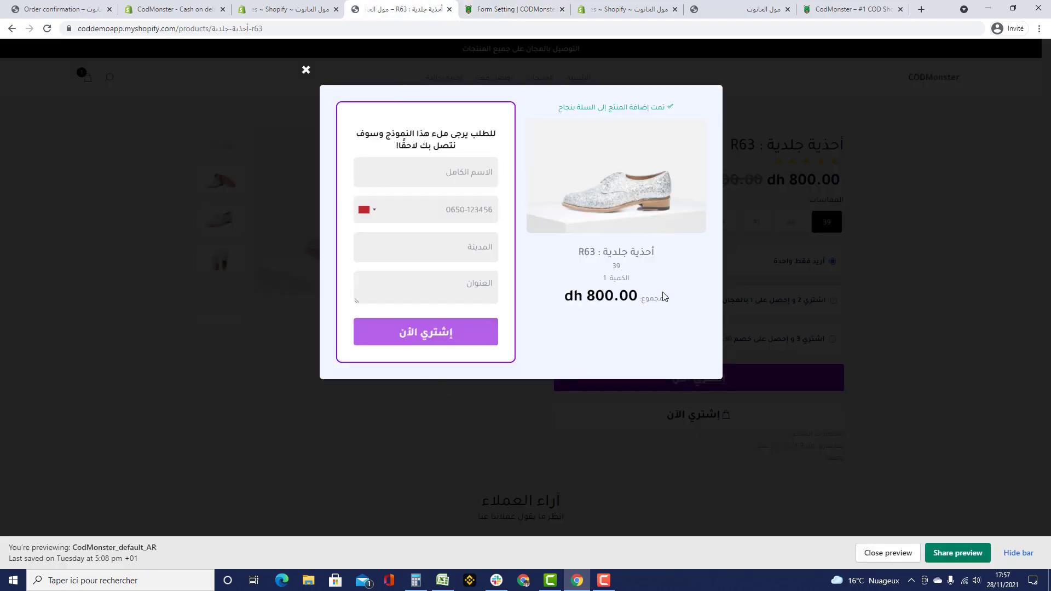
- Set the form to 'Form On Product page' with sizes 'Inside the form' and save
click(306, 69)
click(485, 11)
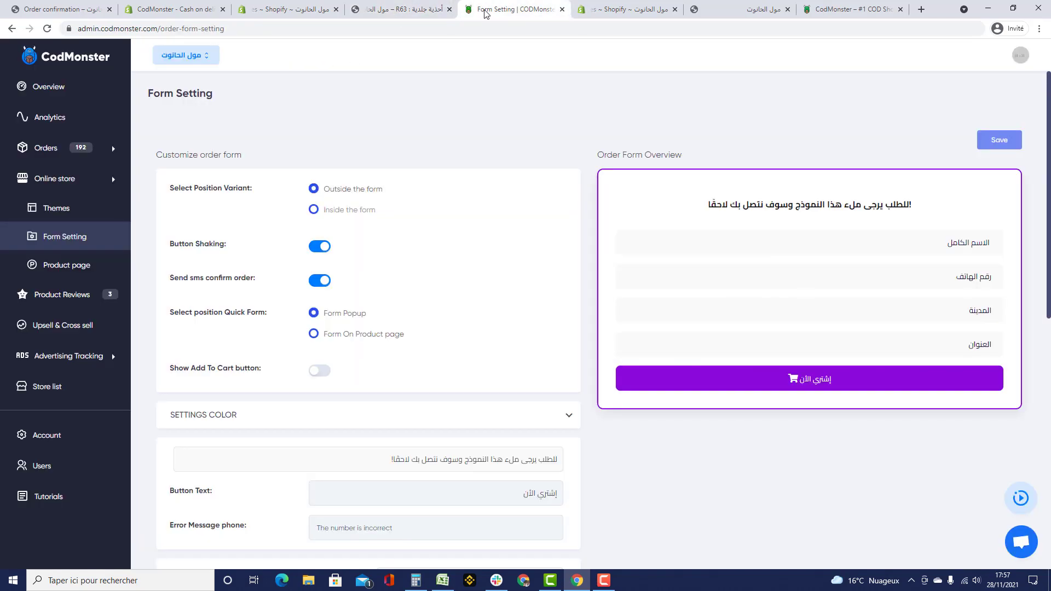
click(314, 334)
click(313, 210)
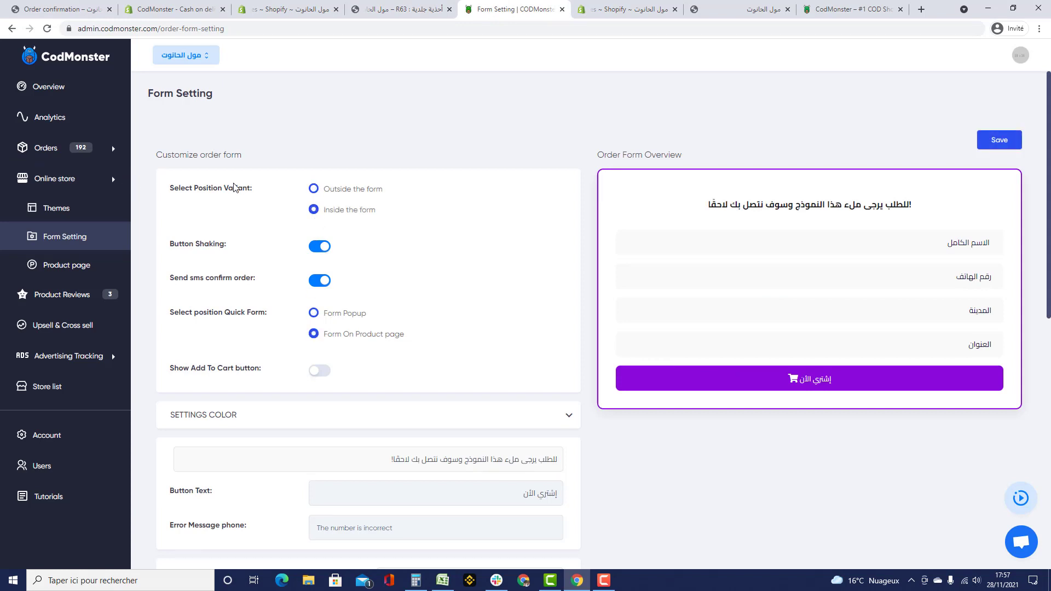
click(1000, 140)
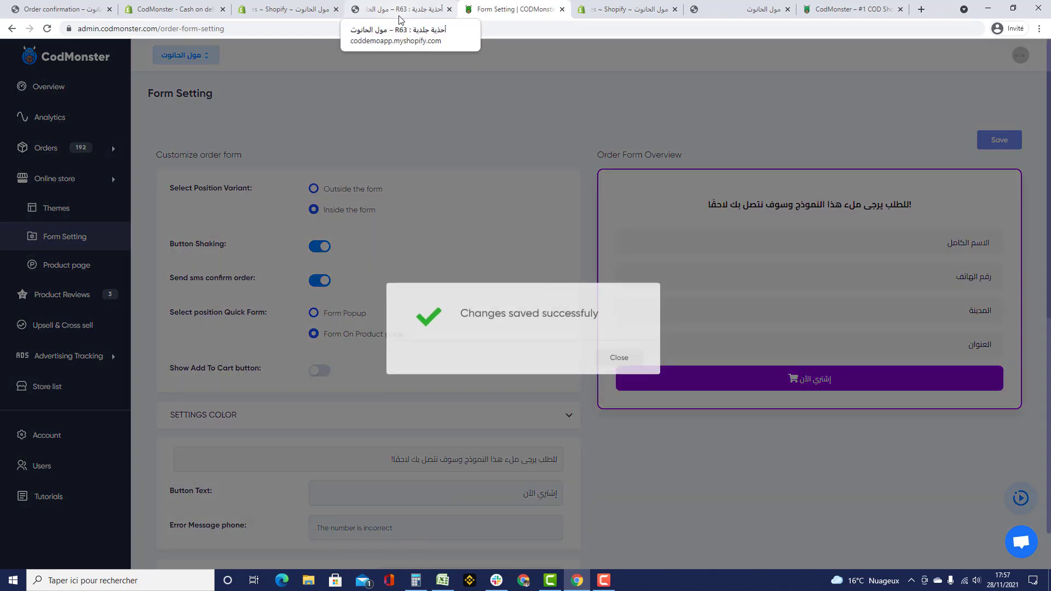
- Reload the R63 page to view the inline form with bundle offers
click(399, 11)
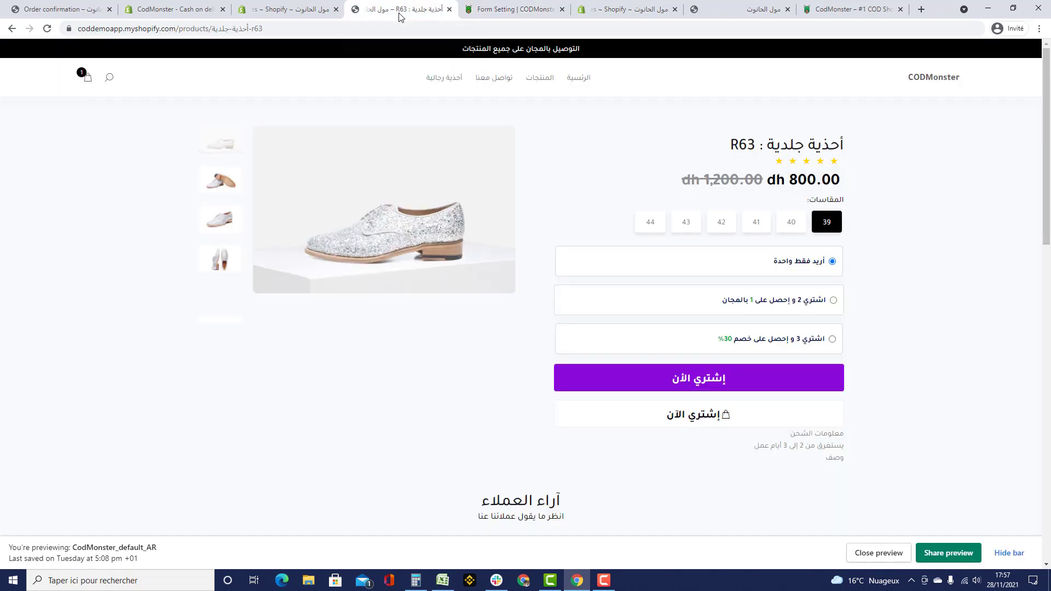
click(402, 28)
key(Return)
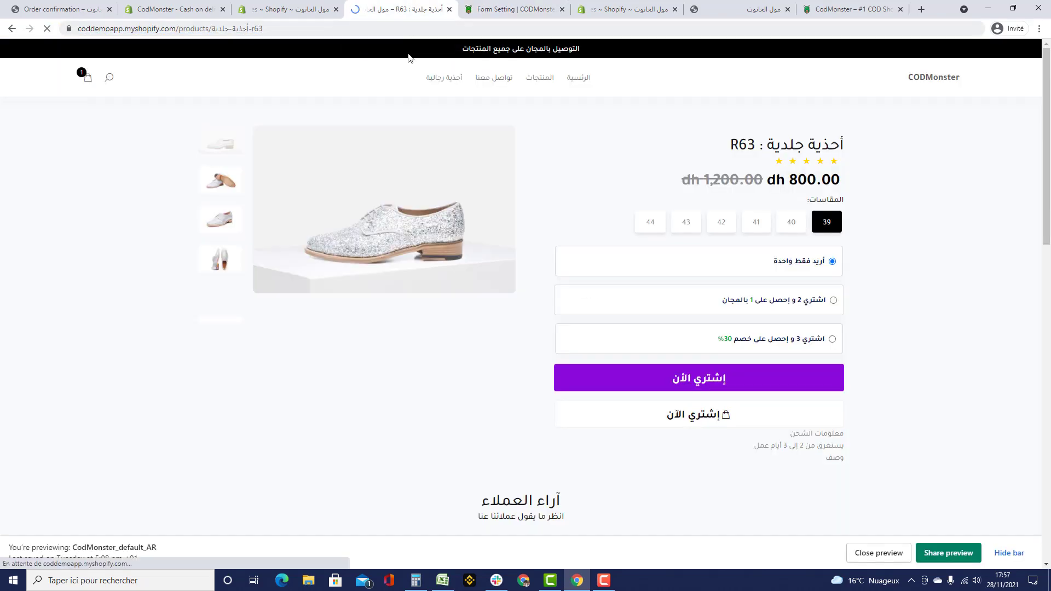
scroll(886, 200, down, 1)
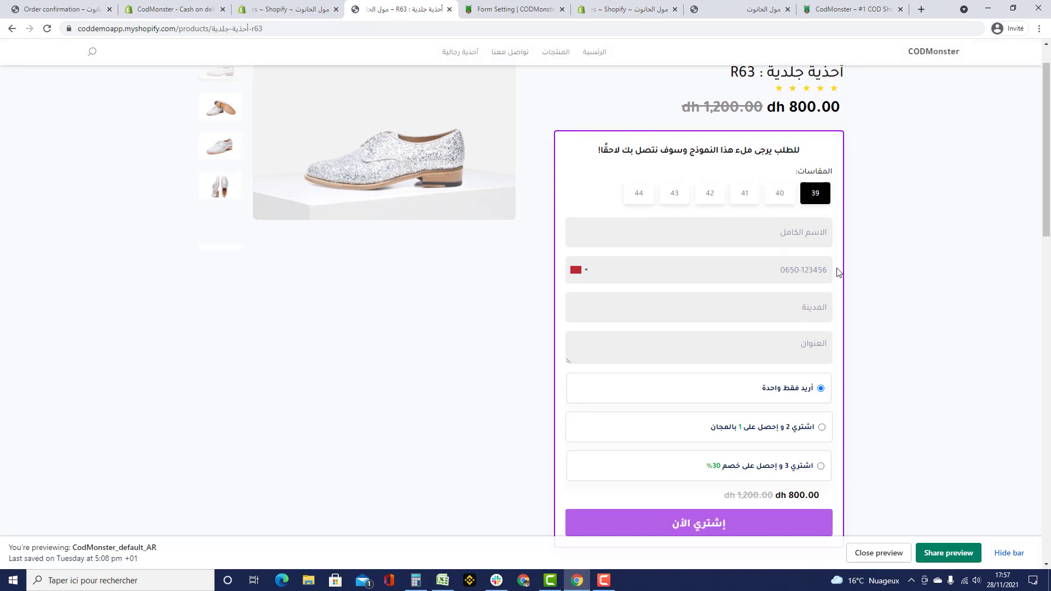
scroll(834, 271, down, 1)
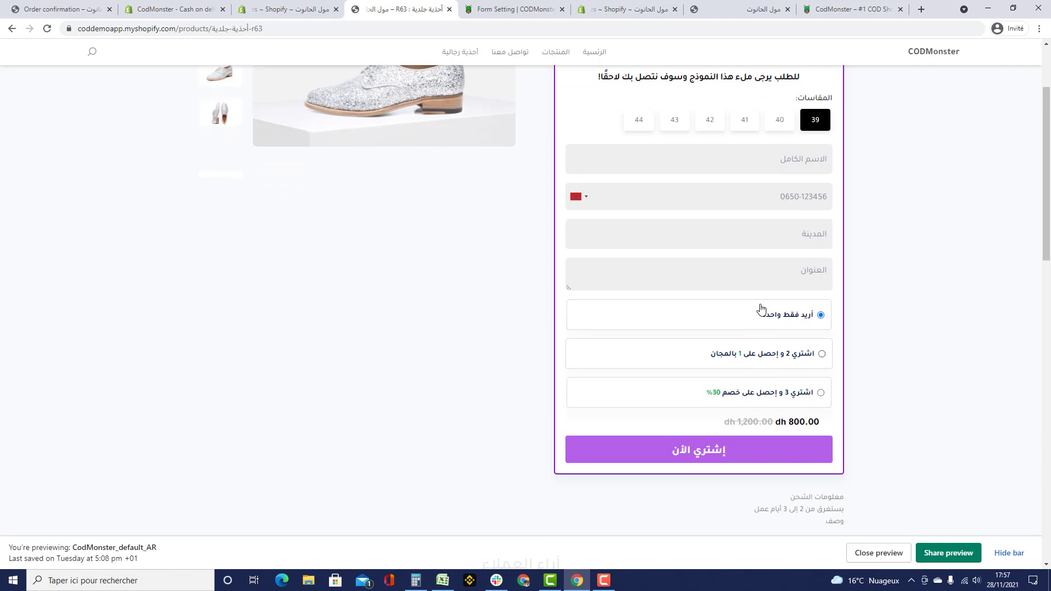
click(489, 15)
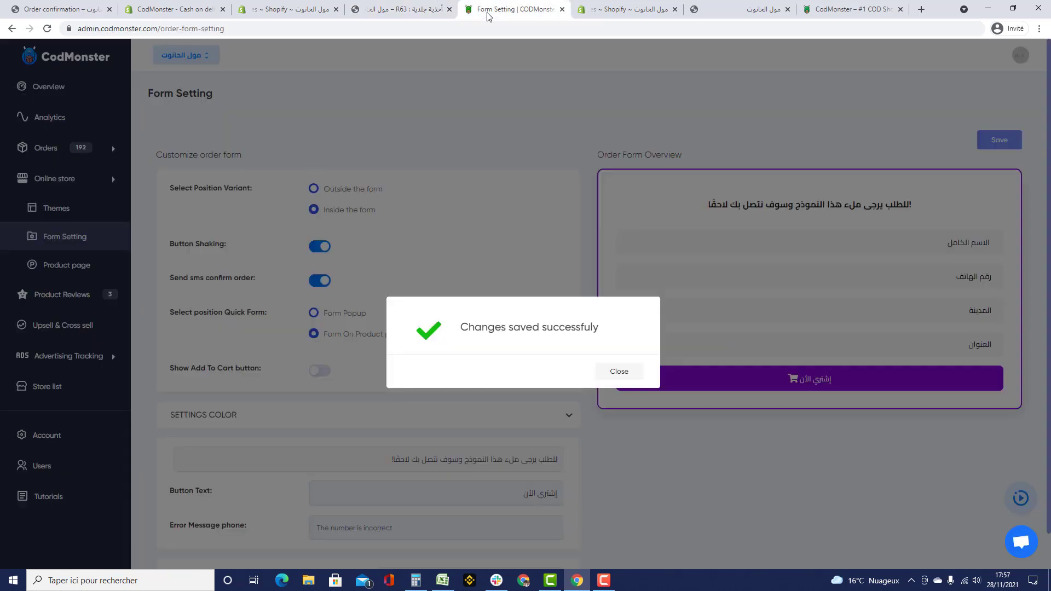
- Dismiss the confirmation and change the order form border colour to green
click(619, 372)
scroll(378, 312, down, 1)
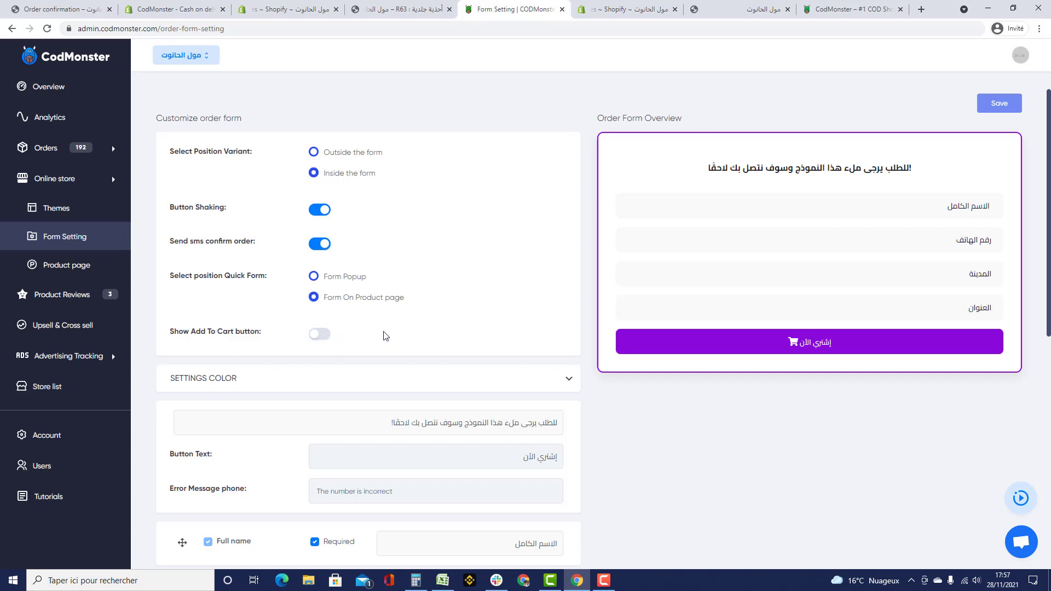
scroll(386, 336, down, 3)
click(279, 229)
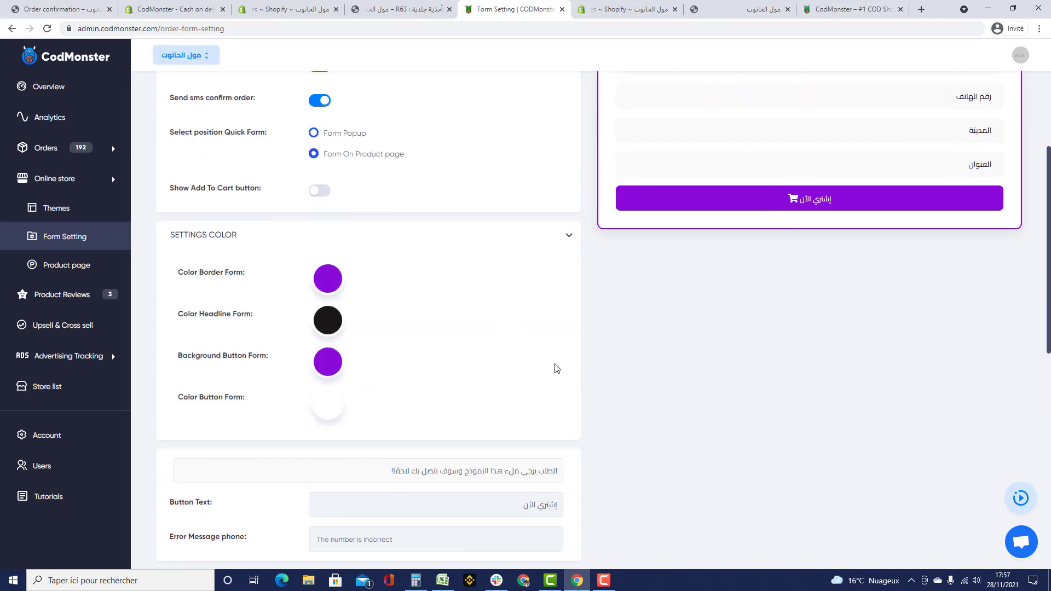
scroll(605, 227, up, 3)
scroll(446, 383, down, 2)
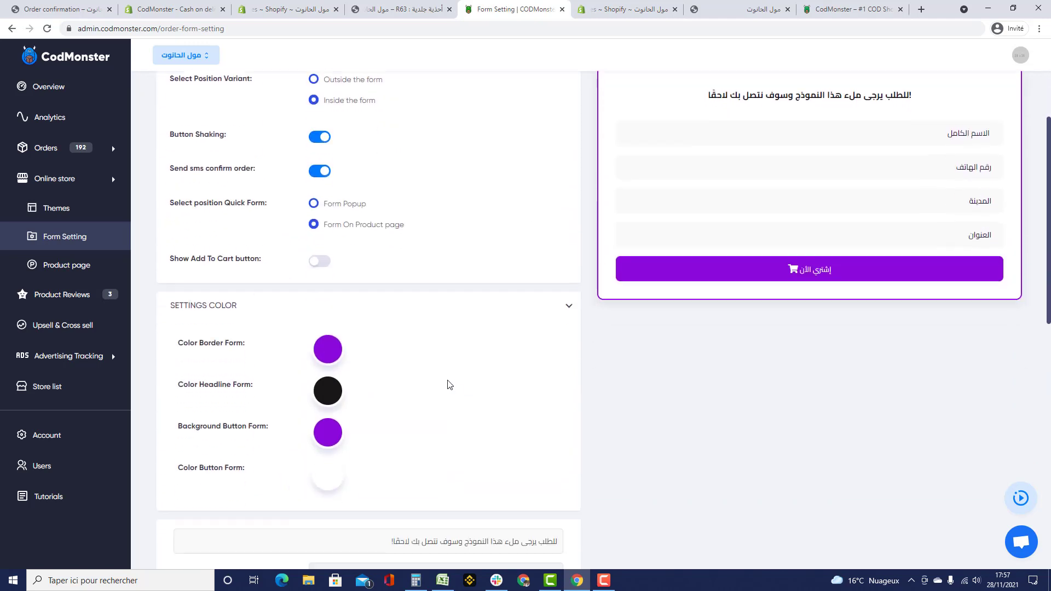
click(328, 347)
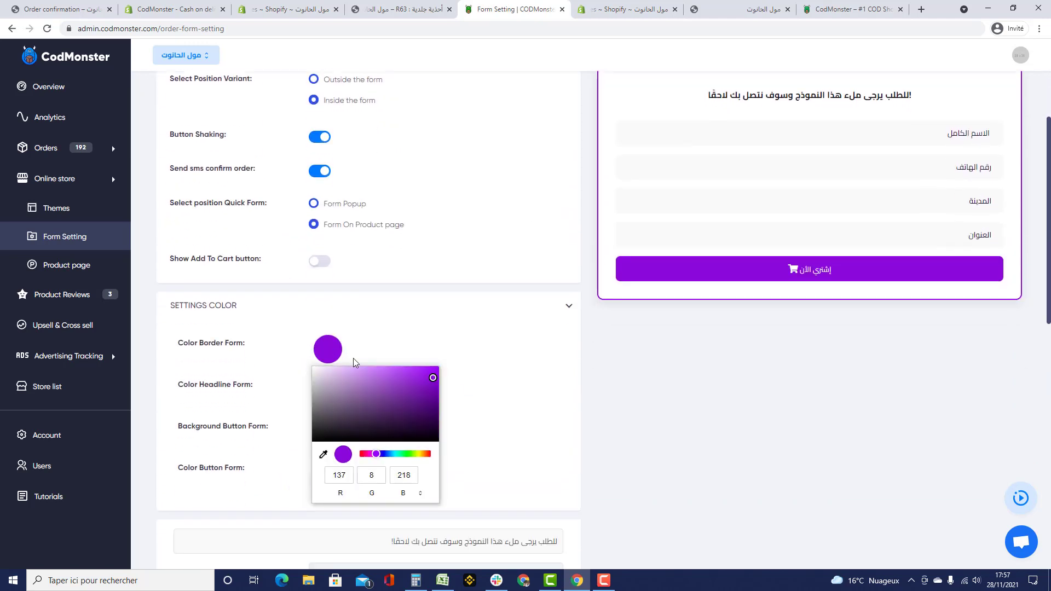
click(402, 457)
drag(425, 379, 435, 376)
click(485, 380)
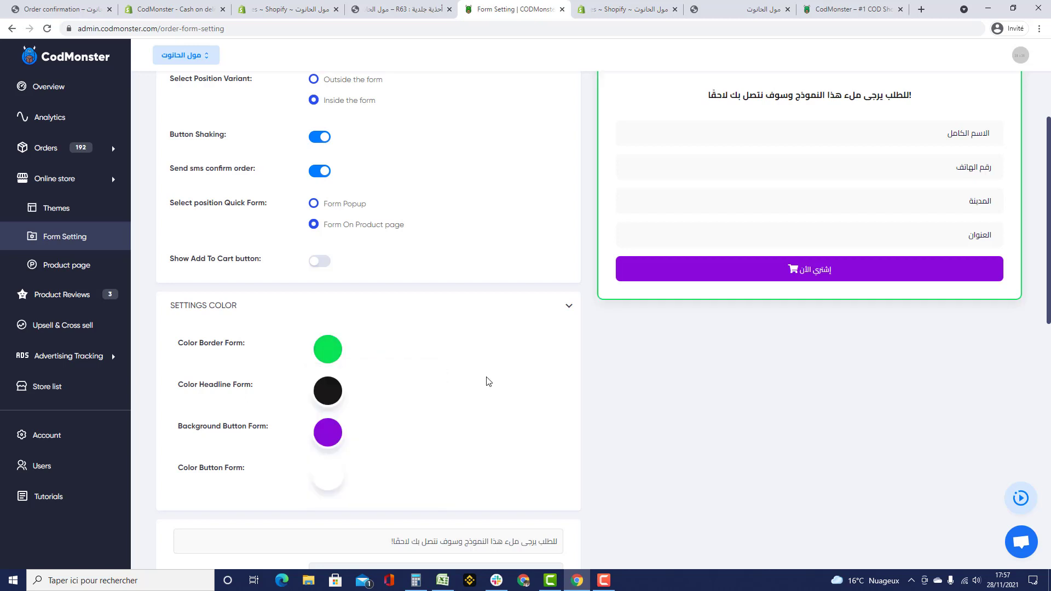
- Set the button background to a muted green and save the form colours
click(328, 432)
click(408, 367)
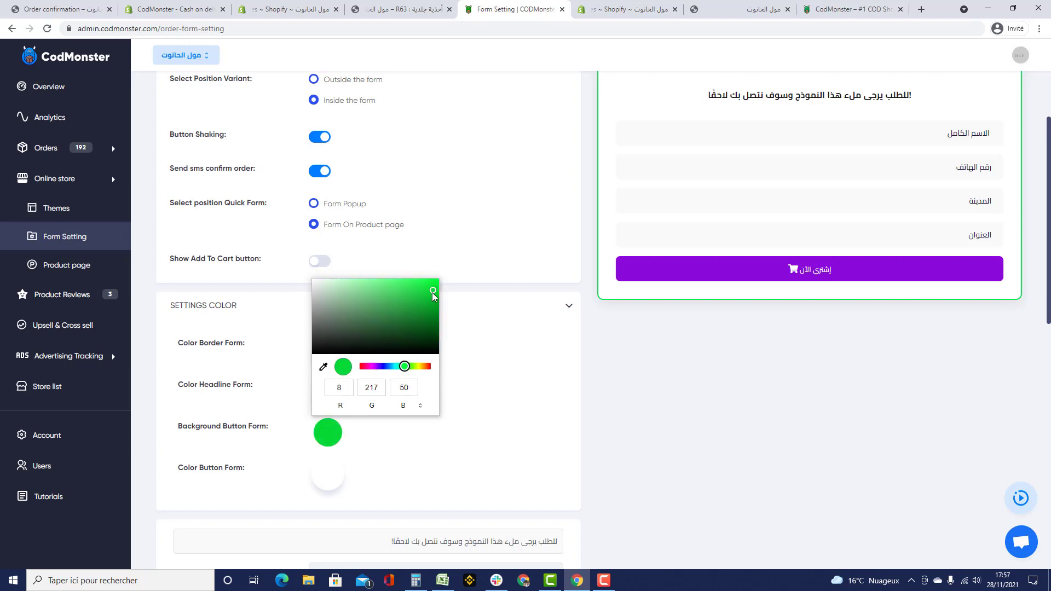
click(480, 371)
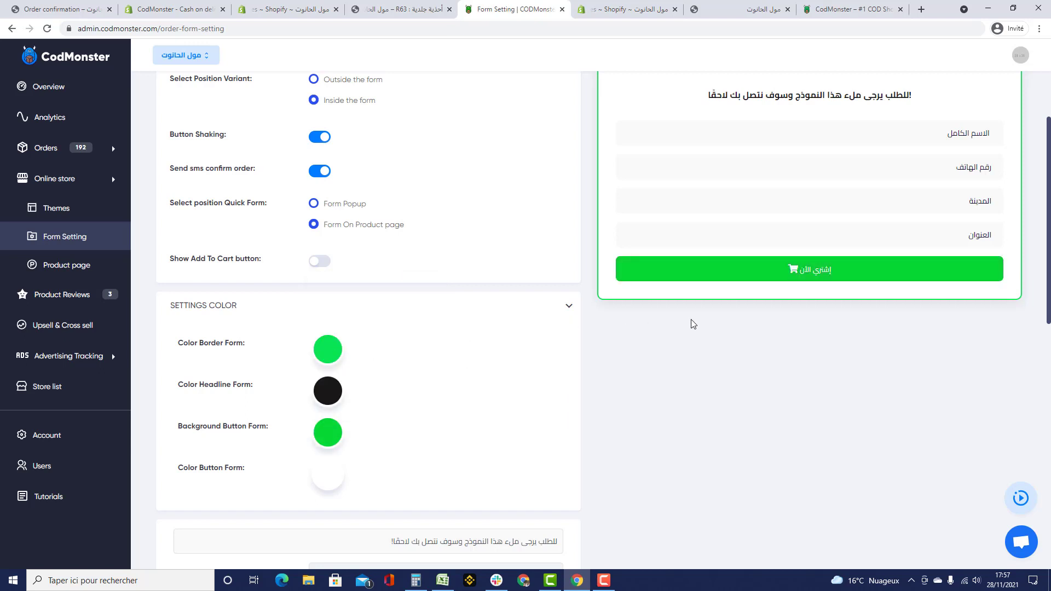
click(322, 430)
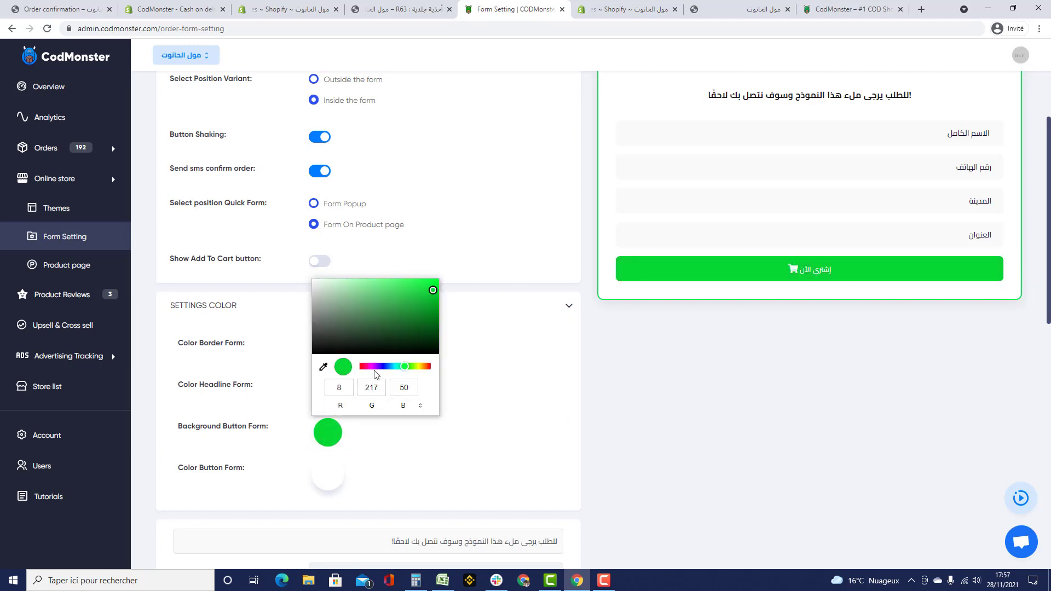
drag(429, 294, 376, 303)
click(486, 344)
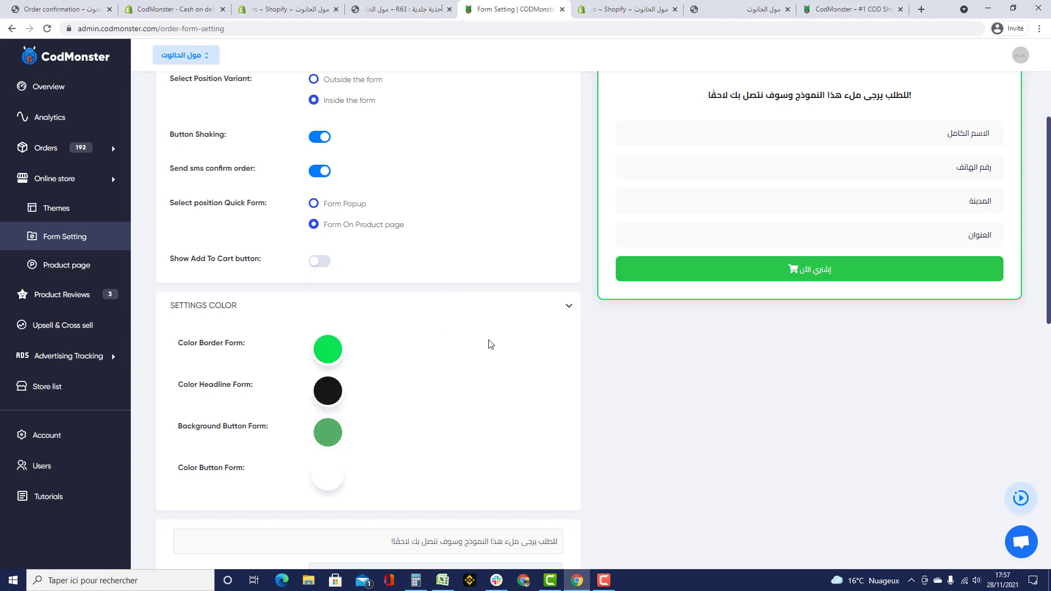
click(326, 348)
click(494, 363)
scroll(495, 369, up, 3)
click(990, 142)
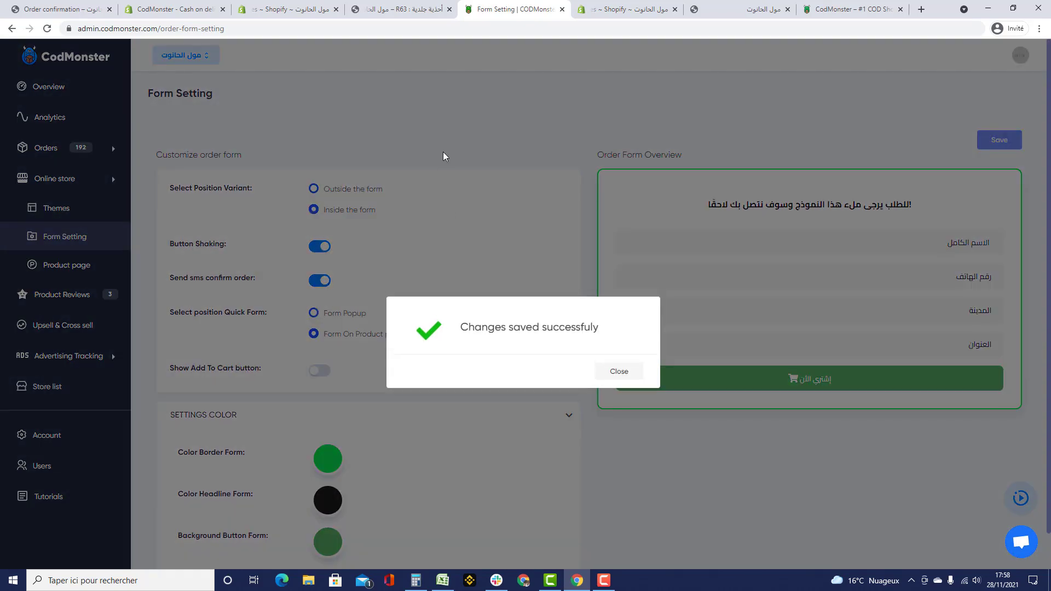
- Reload the R63 page to check the green colours, then dismiss the save confirmation
click(387, 7)
click(393, 27)
key(Return)
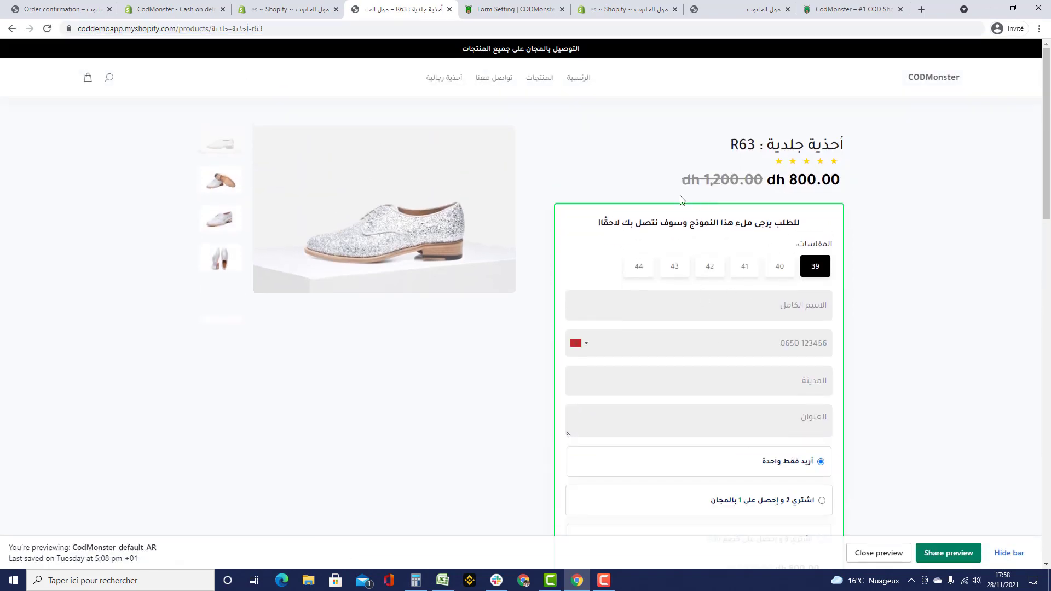
scroll(525, 247, down, 2)
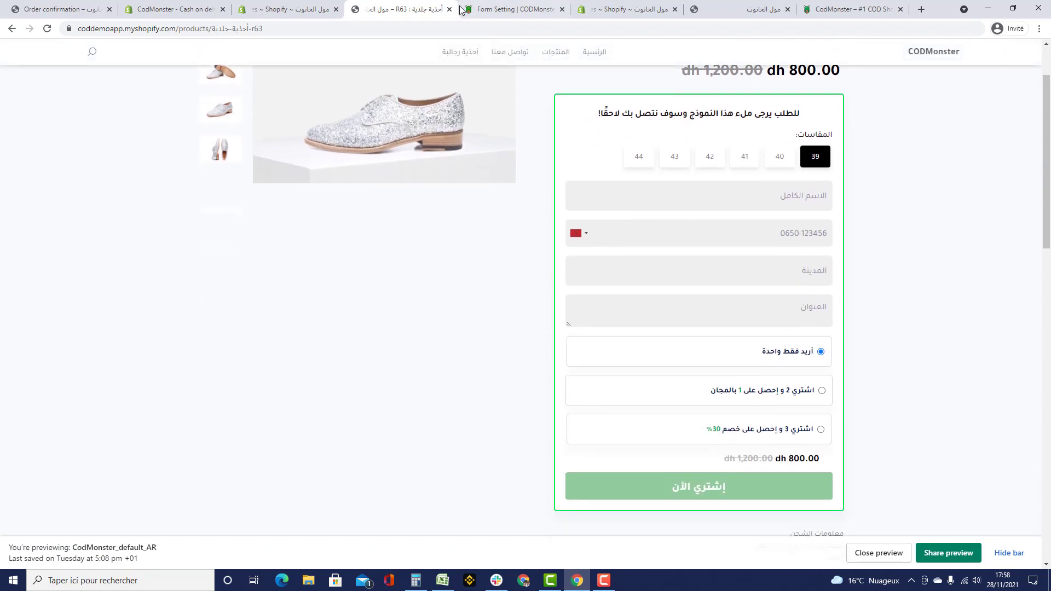
click(470, 11)
click(624, 372)
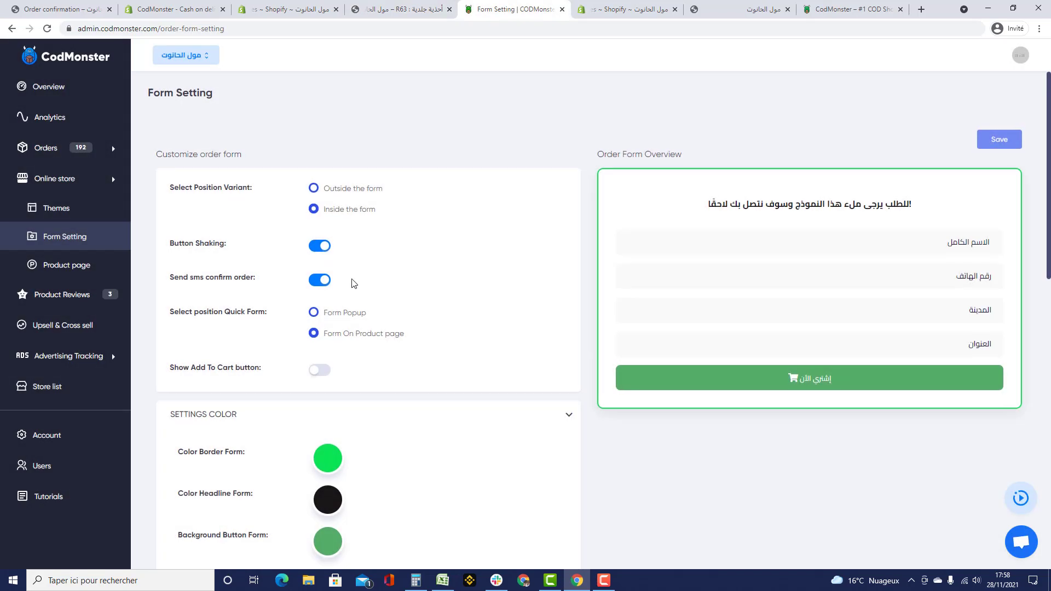
- Select the form headline text and scroll through the order form preview
scroll(495, 368, down, 7)
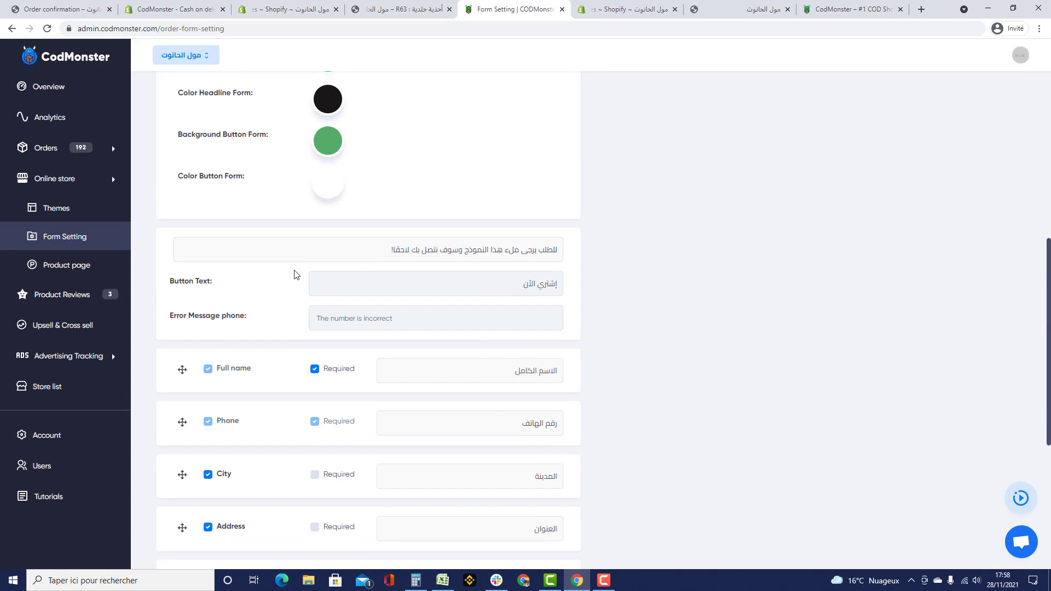
drag(356, 247, 686, 261)
scroll(669, 359, up, 7)
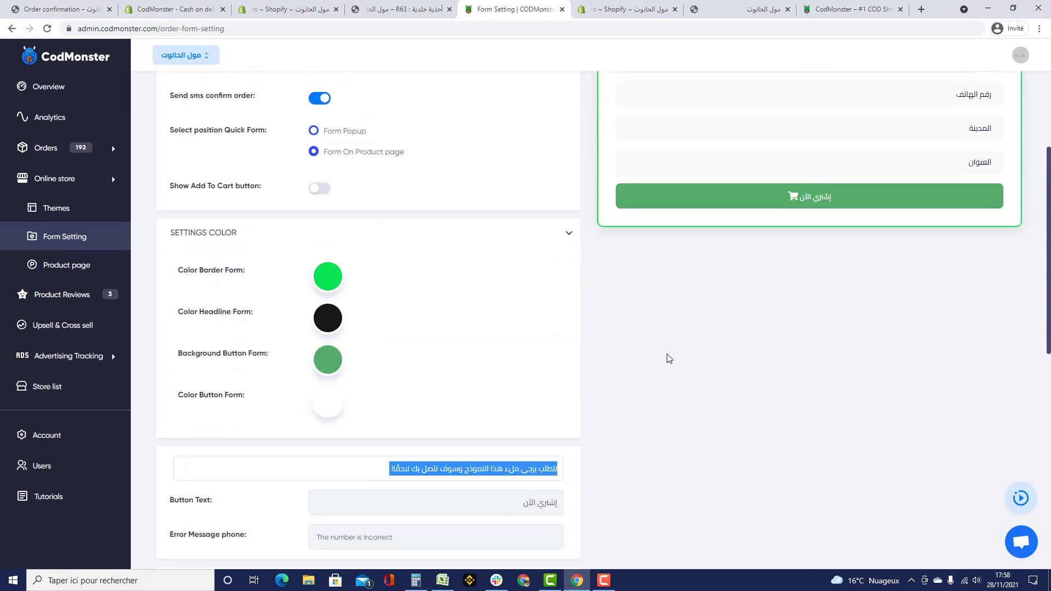
drag(911, 204, 714, 200)
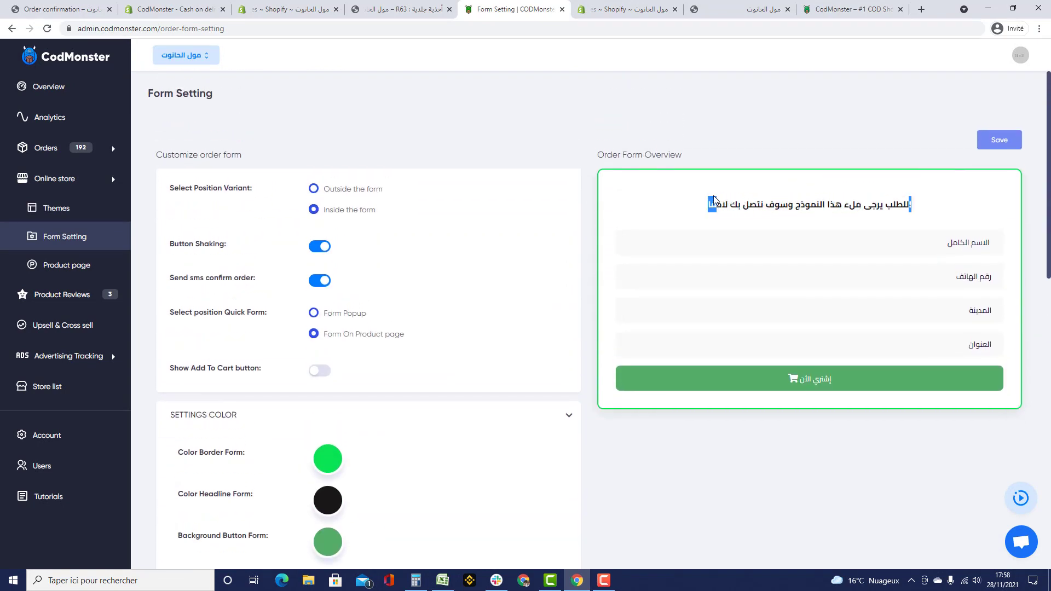
scroll(619, 223, down, 9)
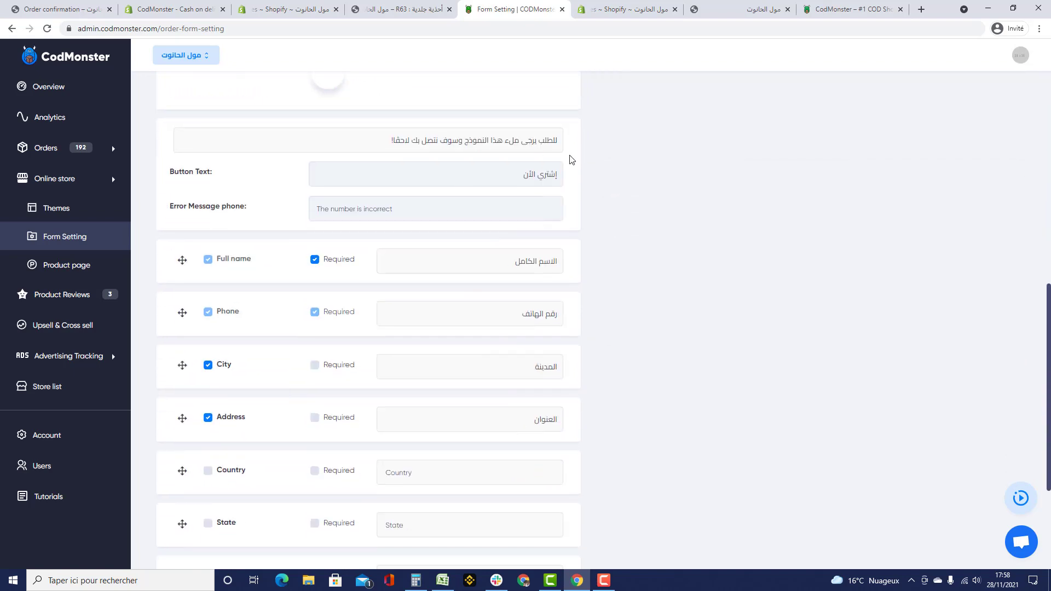
scroll(533, 199, up, 8)
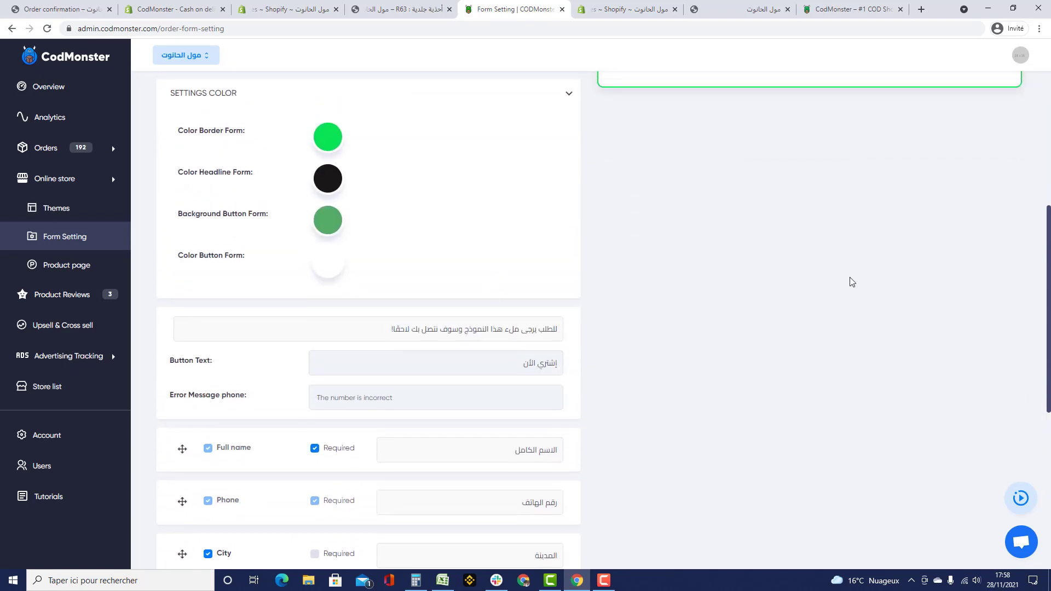
scroll(815, 309, down, 7)
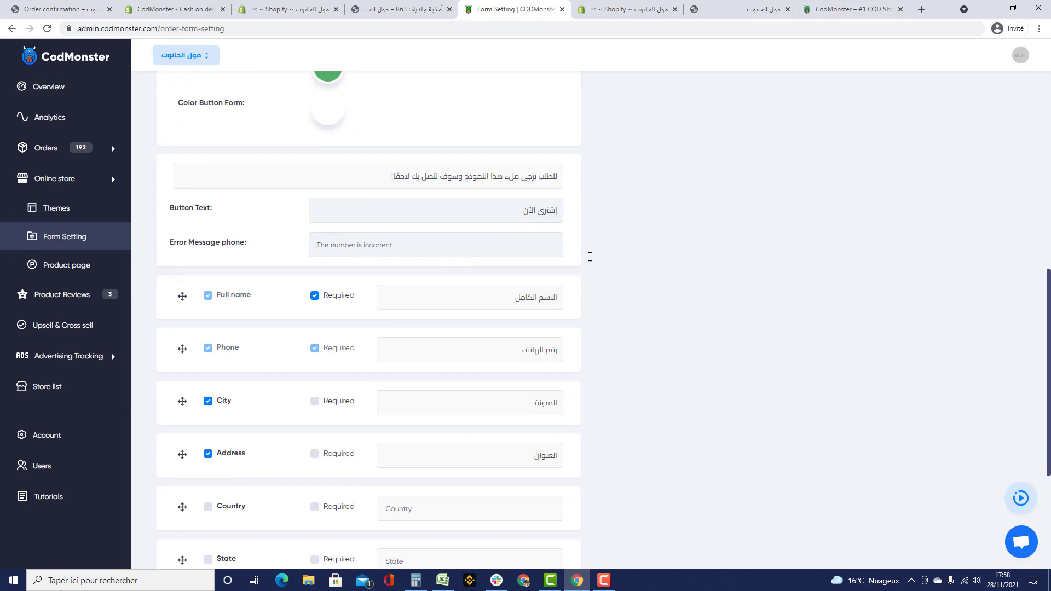
scroll(934, 223, up, 8)
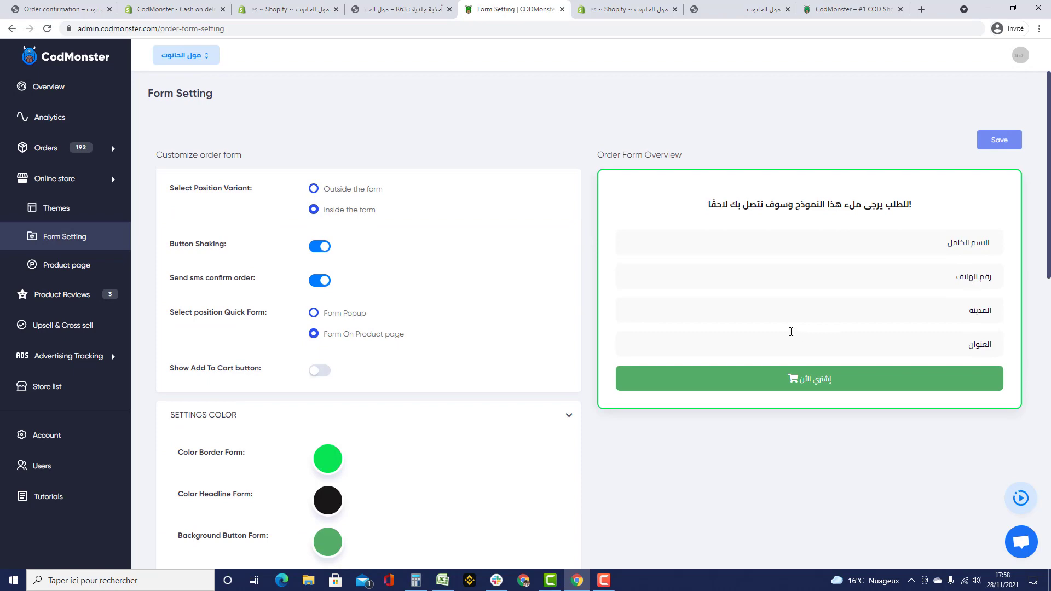
scroll(589, 337, down, 8)
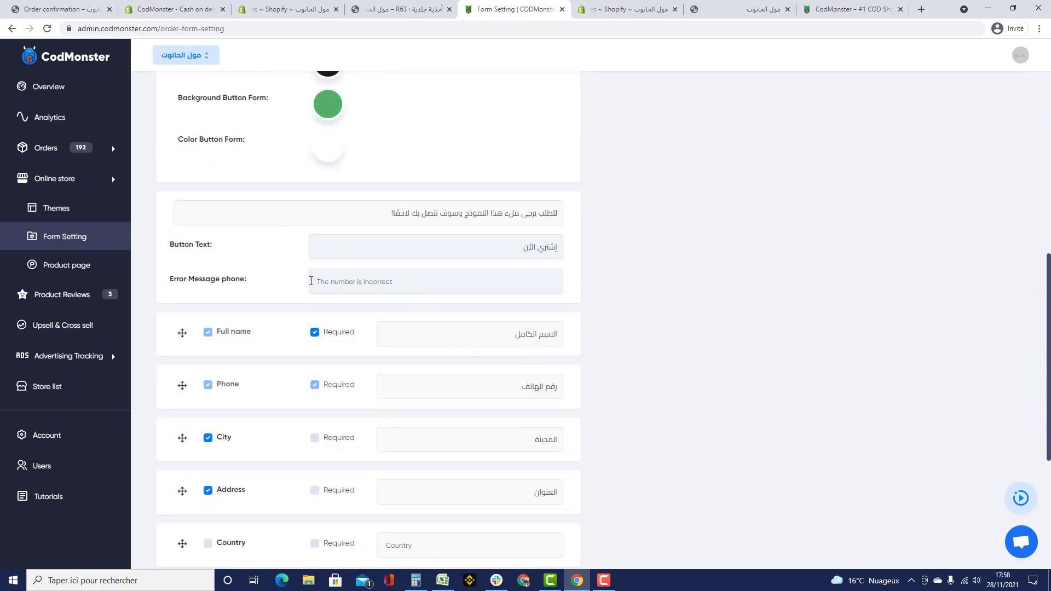
scroll(696, 327, down, 3)
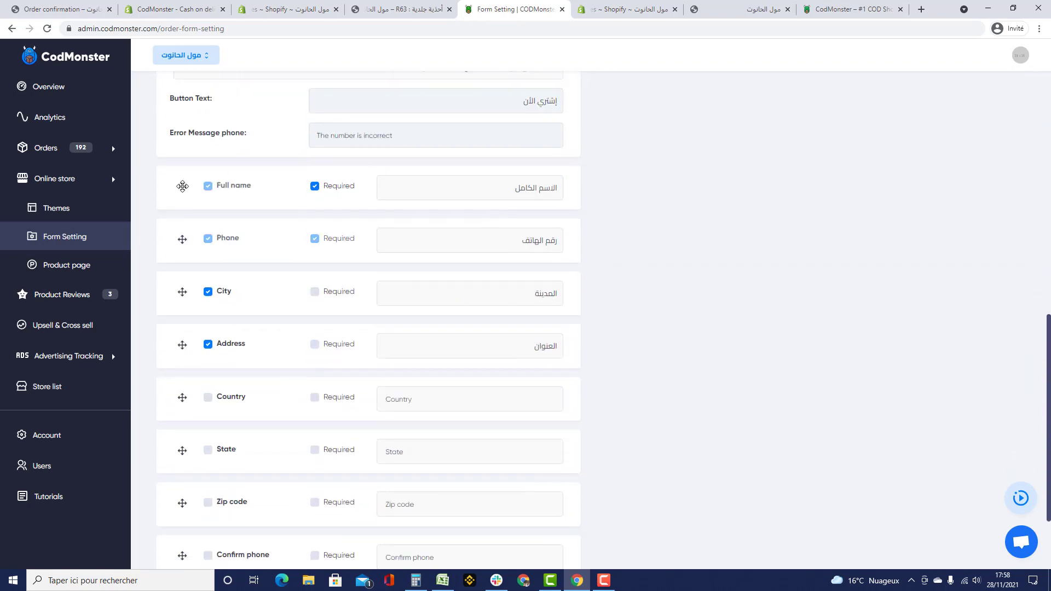
scroll(610, 247, up, 11)
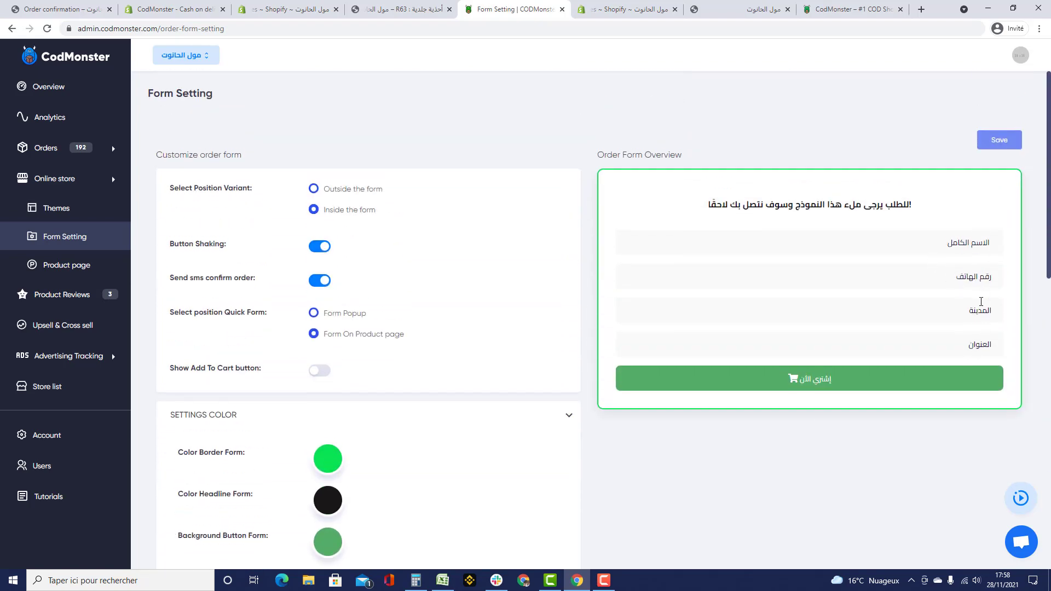
scroll(960, 272, down, 11)
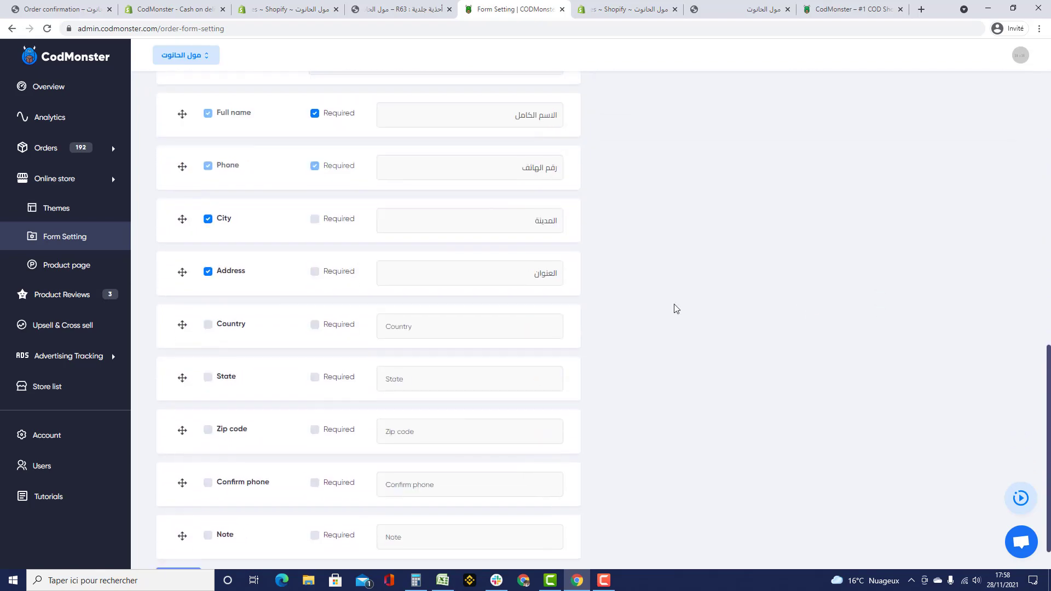
- Enable the Country, State, Zip code, Confirm phone and Note fields on the form
click(208, 325)
click(208, 377)
click(208, 429)
scroll(213, 438, down, 1)
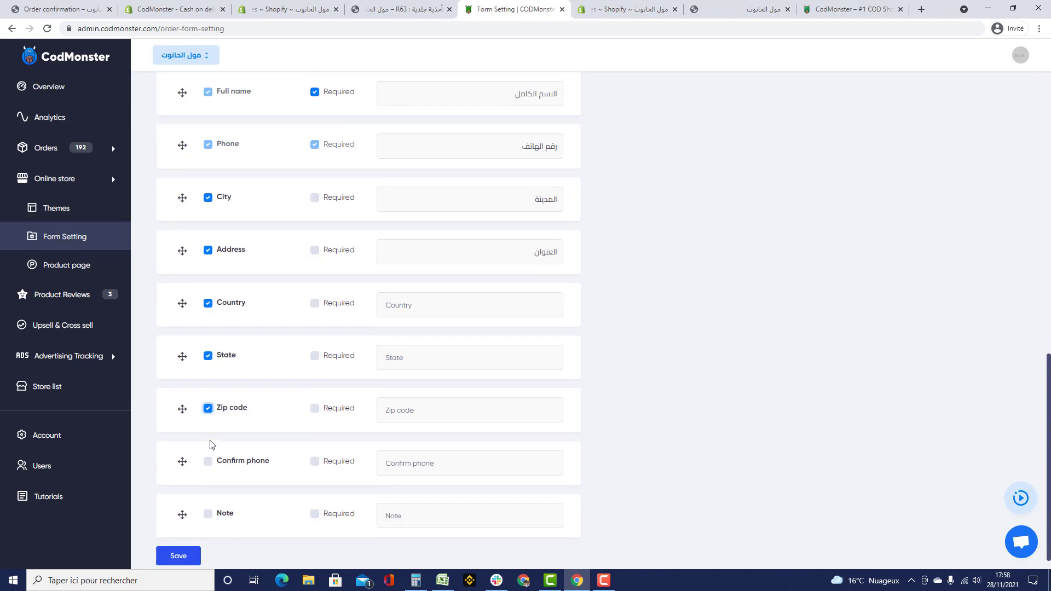
click(208, 442)
click(208, 495)
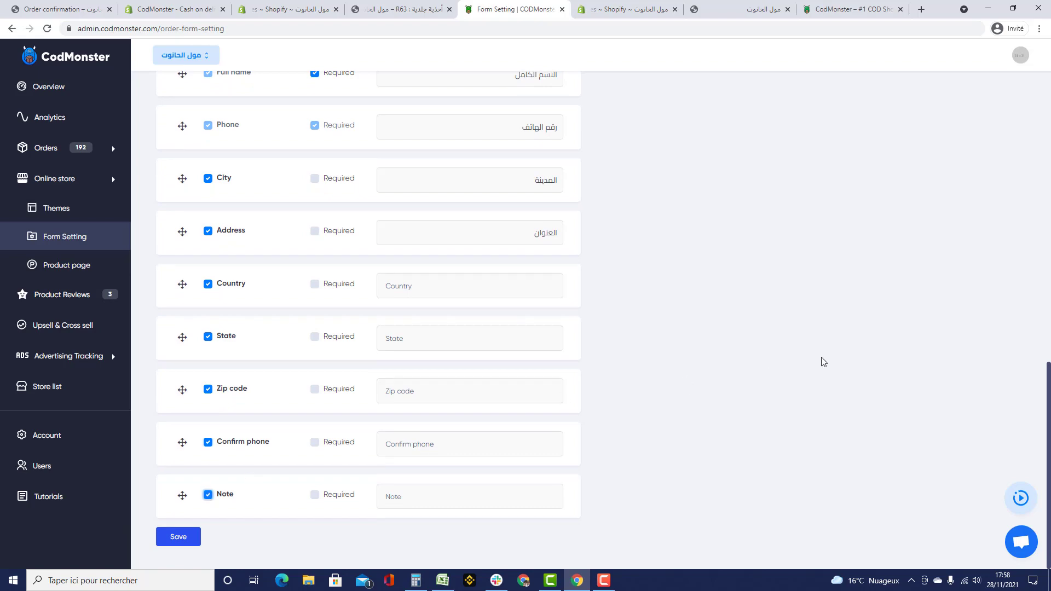
scroll(821, 357, up, 12)
scroll(765, 311, down, 1)
scroll(765, 311, down, 11)
- Disable those five fields again, keeping Full name, Phone, City and Address, and save
click(208, 284)
click(208, 337)
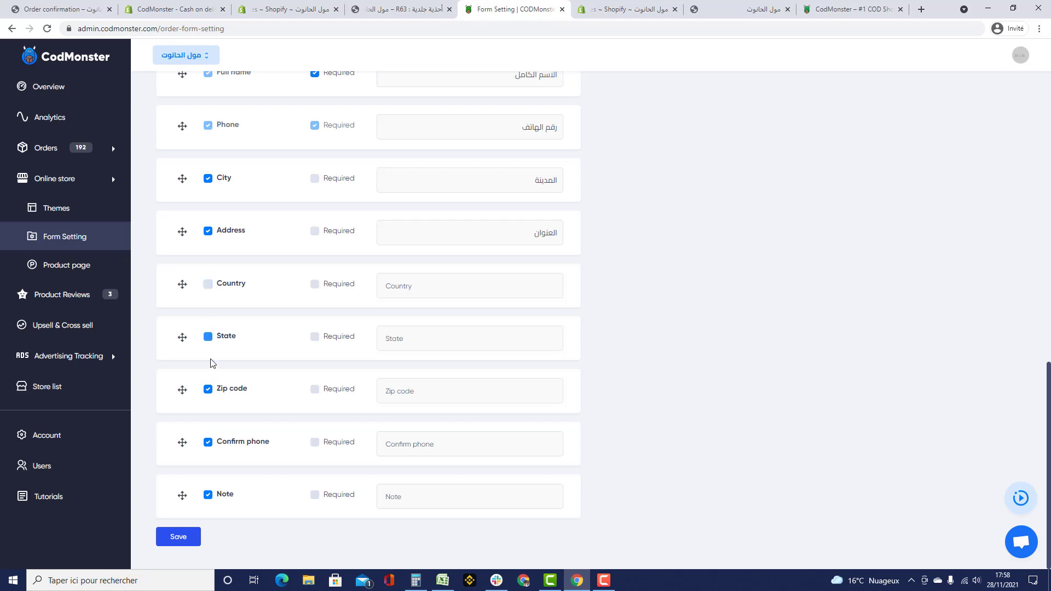
click(208, 389)
click(208, 495)
scroll(238, 378, up, 3)
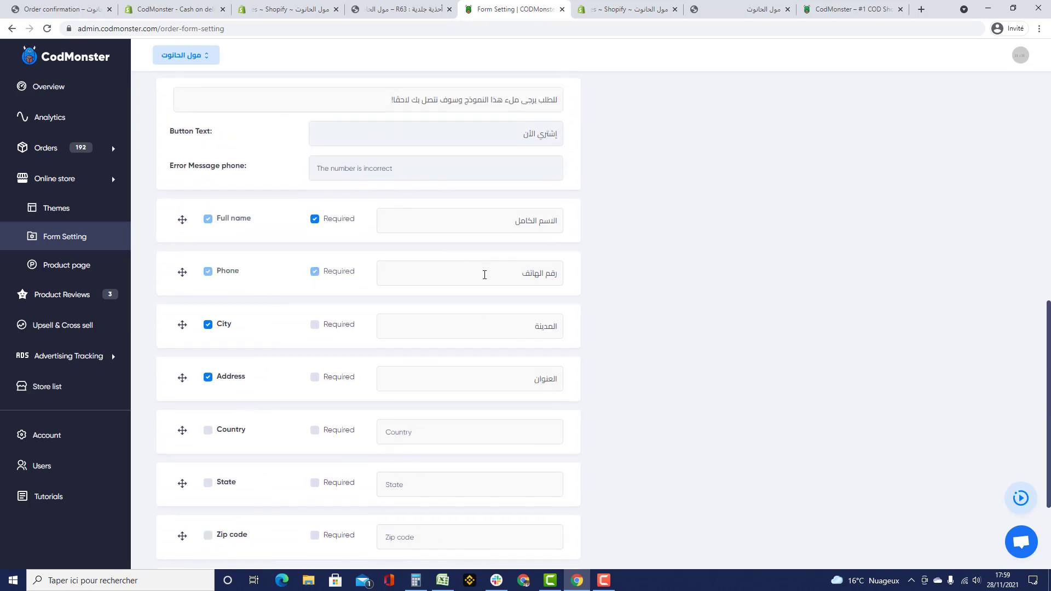
scroll(474, 397, down, 3)
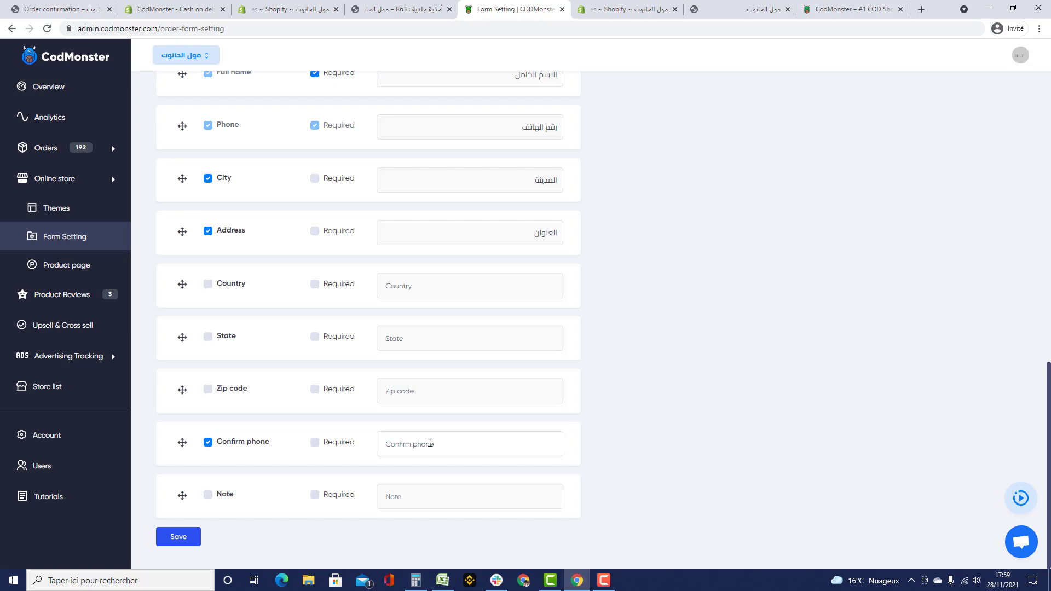
click(208, 443)
click(208, 496)
click(208, 494)
scroll(324, 479, up, 10)
scroll(563, 470, up, 1)
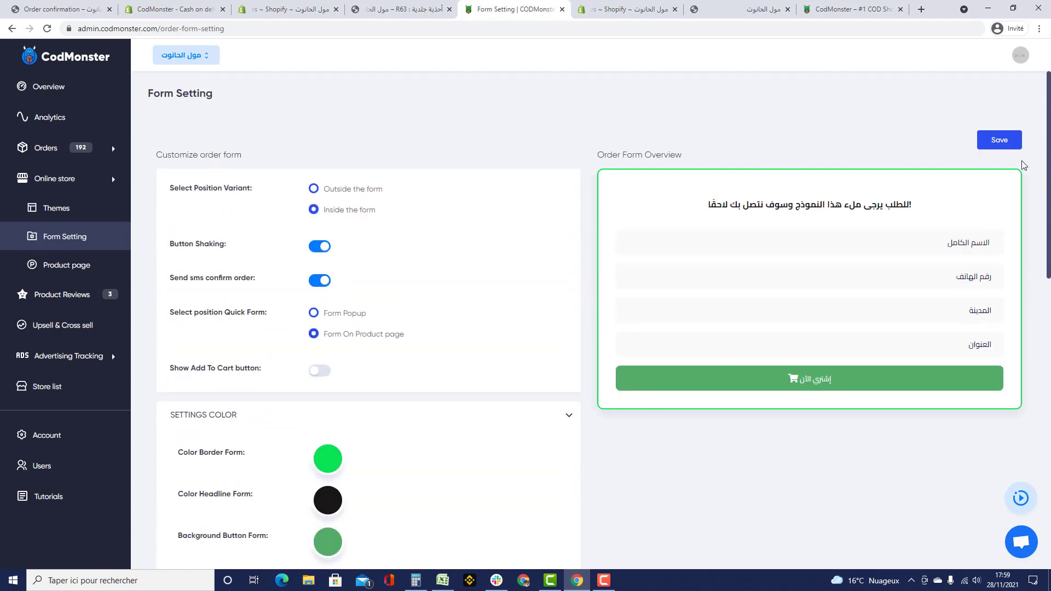
click(999, 140)
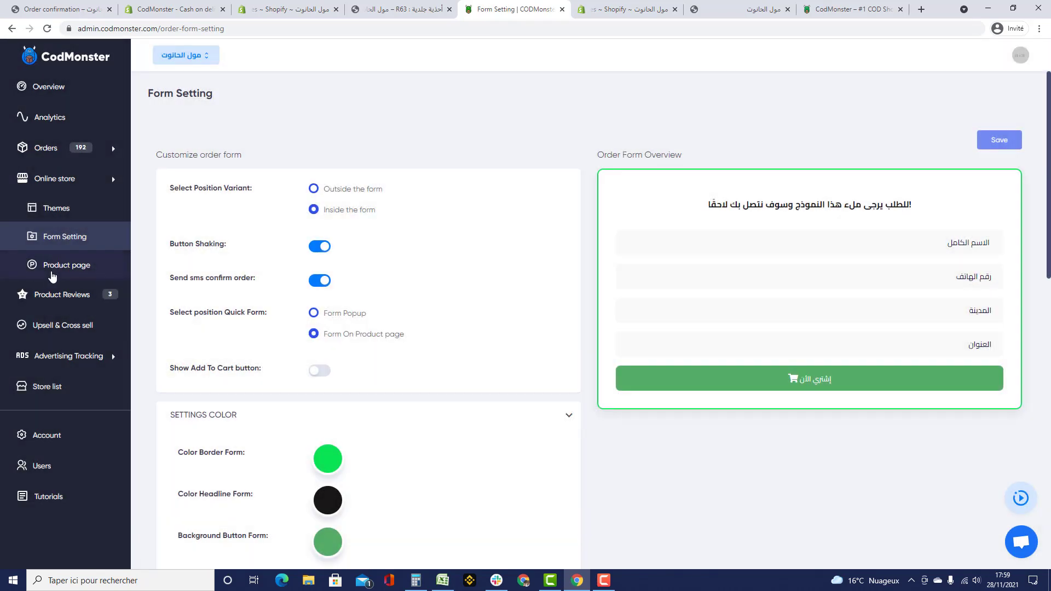
- Expand Stock count in the Product page widgets, then scroll the R63 product page
click(53, 273)
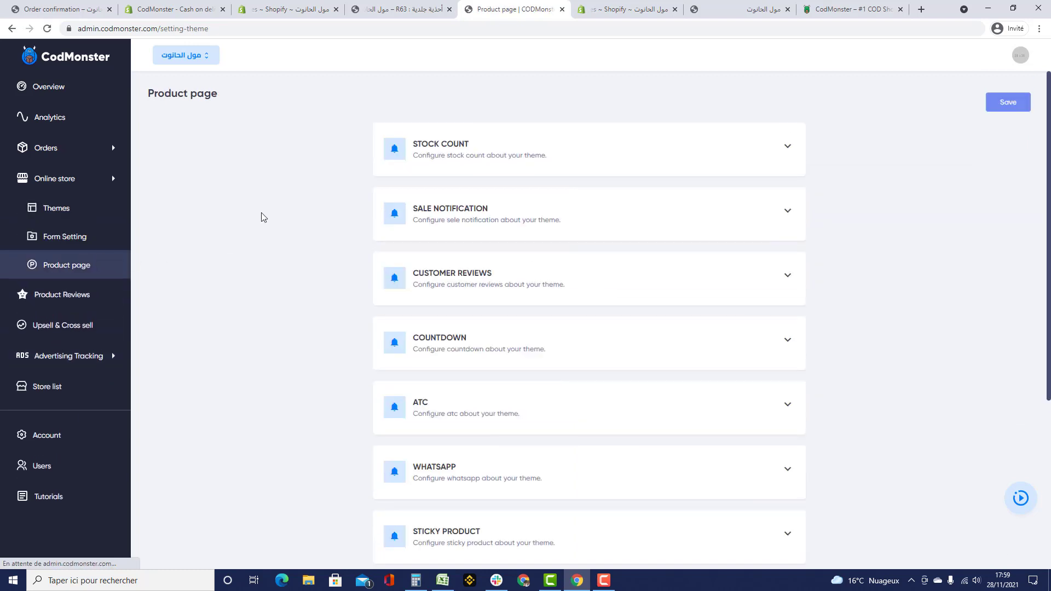
click(493, 159)
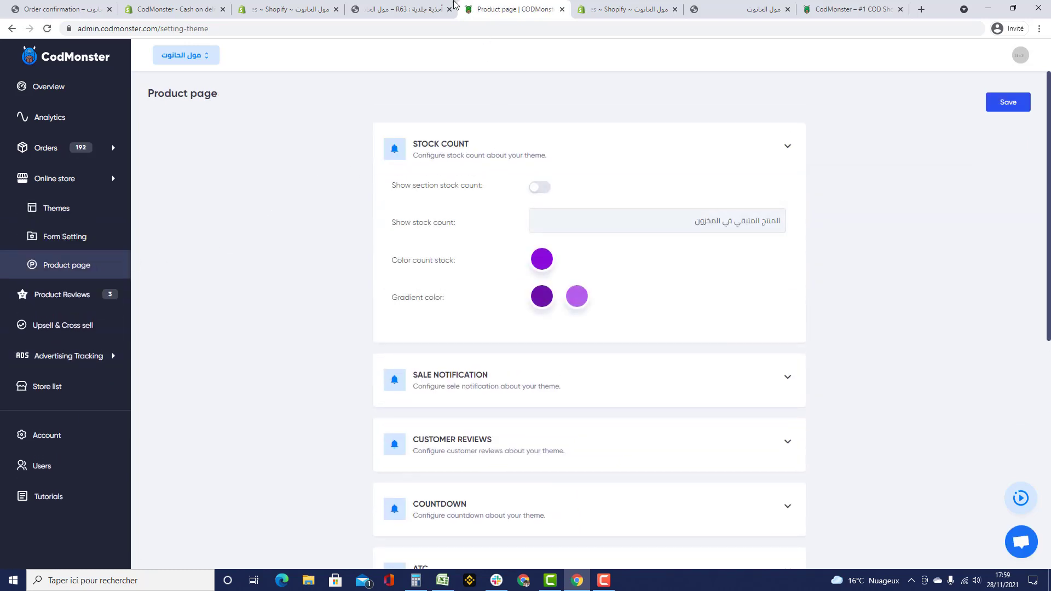
click(409, 11)
scroll(680, 272, down, 6)
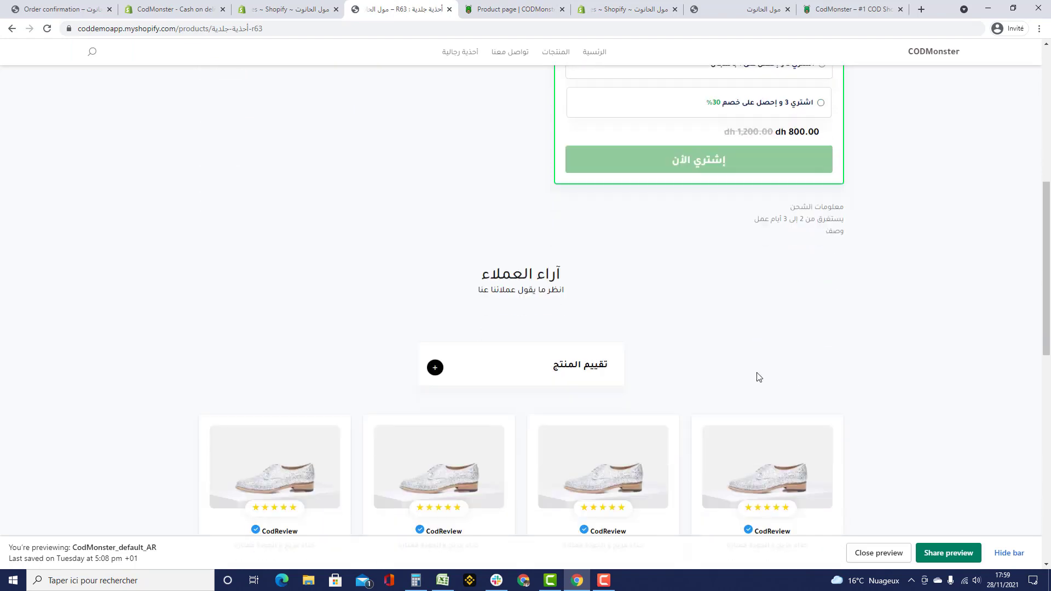
- Turn on the stock count section, save, and reload the R63 page to preview it
click(529, 10)
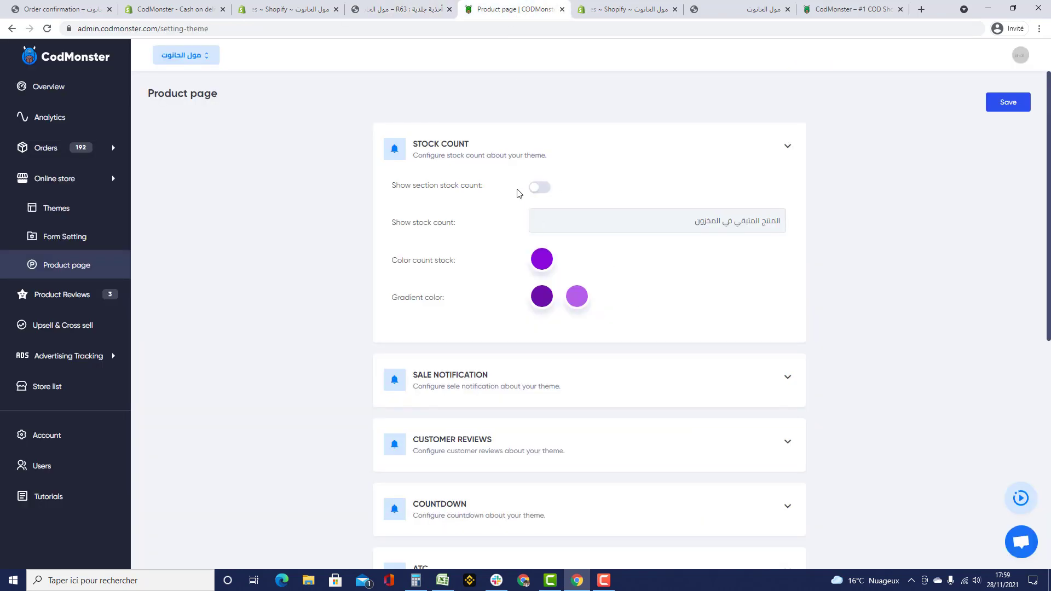
click(541, 187)
click(1011, 104)
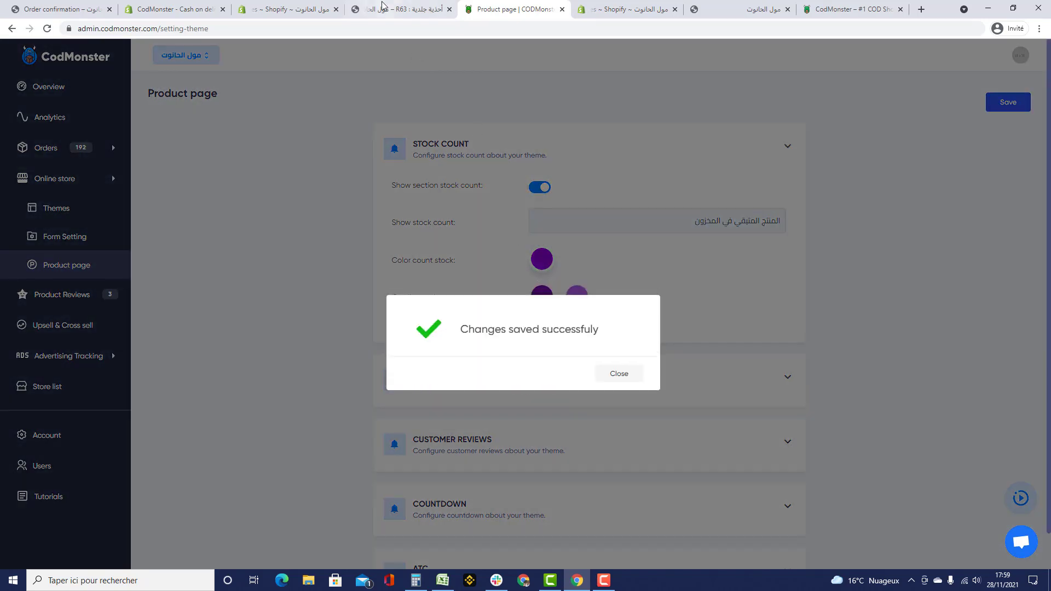
click(382, 6)
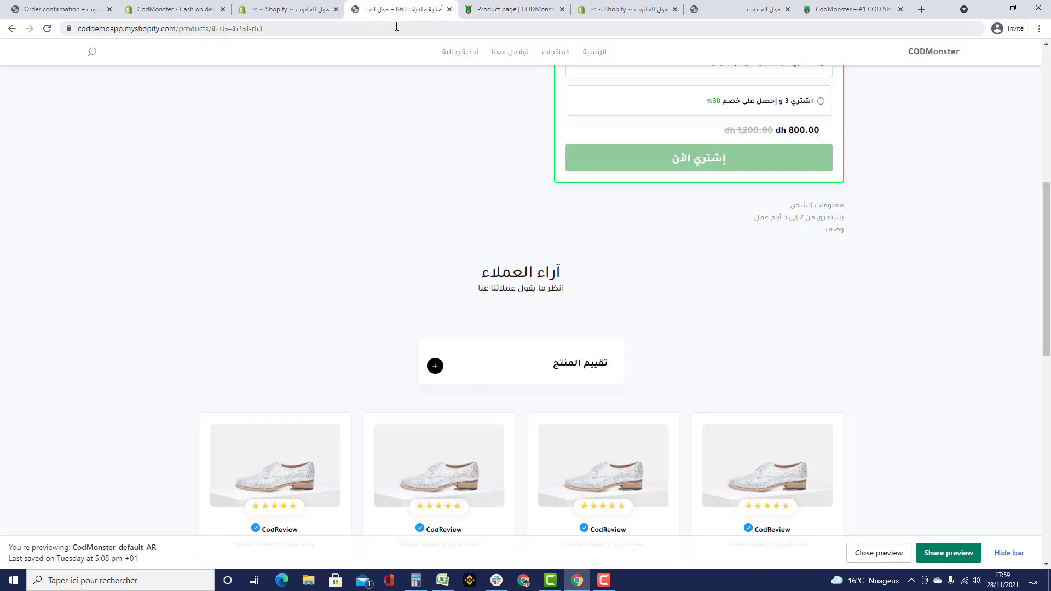
click(396, 26)
key(Return)
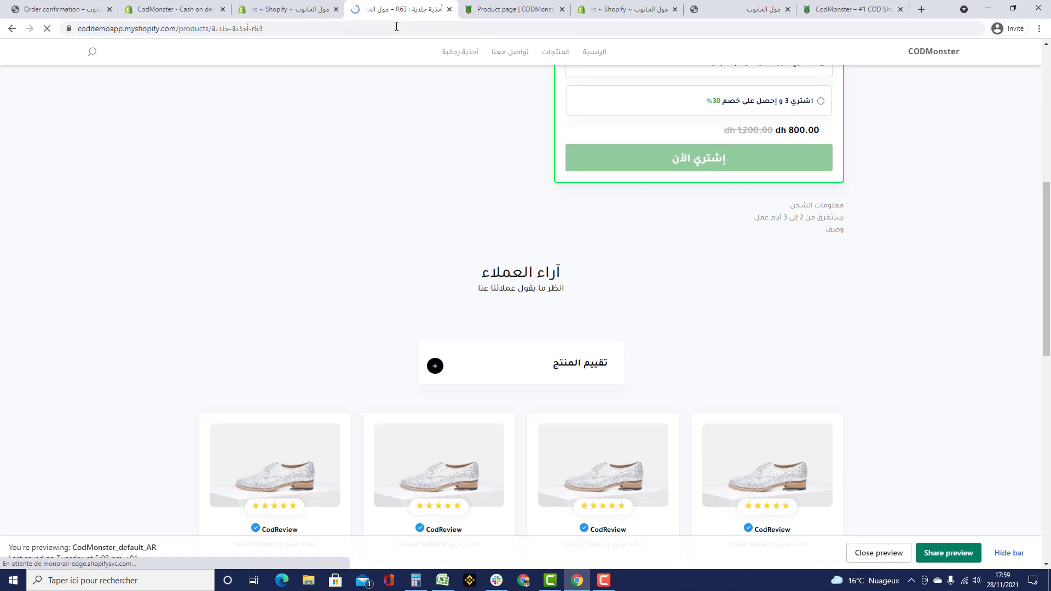
scroll(534, 235, down, 7)
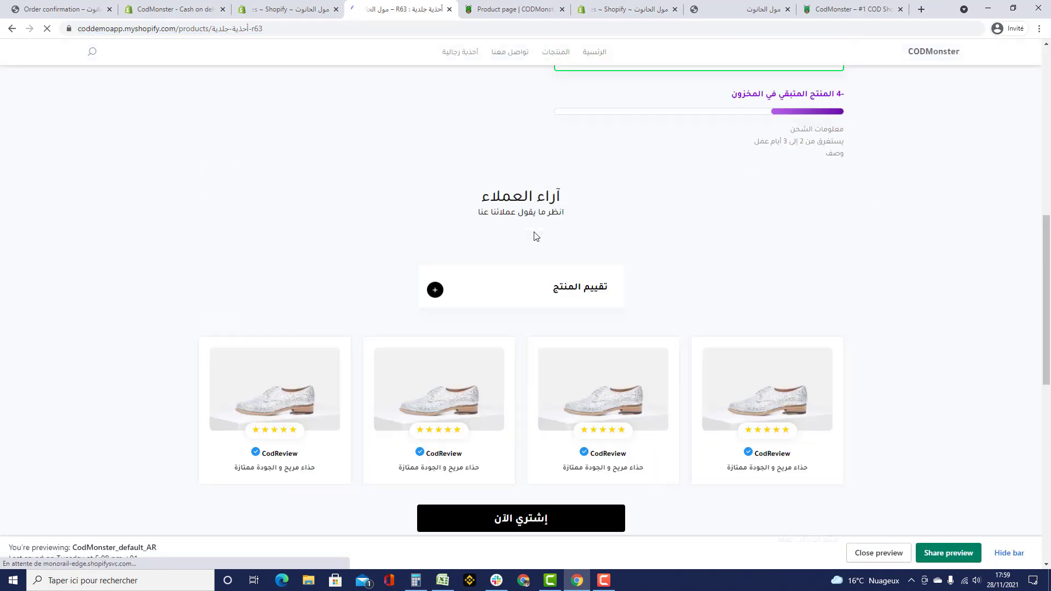
scroll(535, 237, up, 3)
click(501, 16)
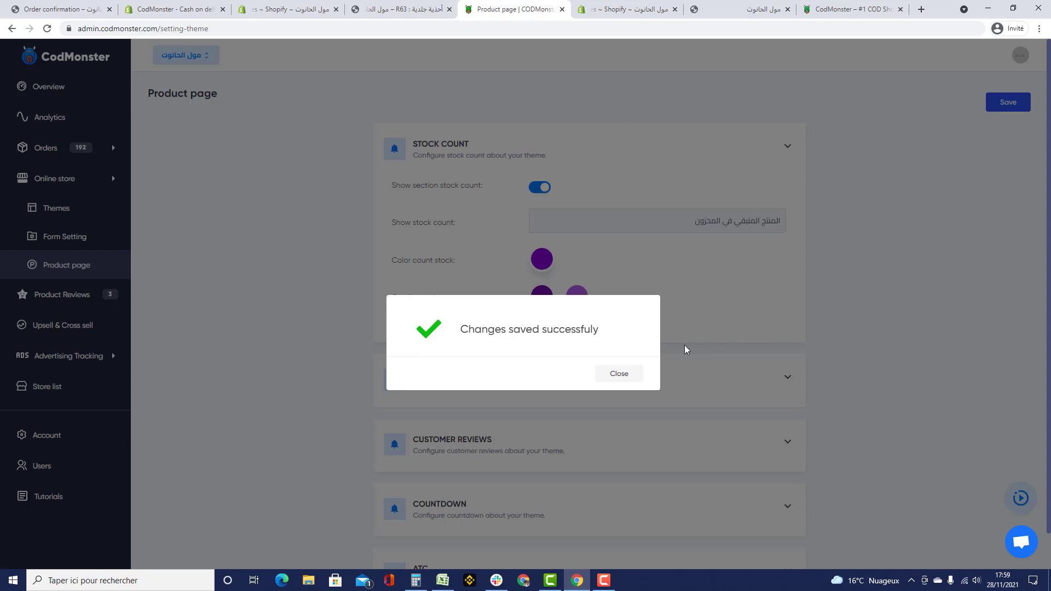
click(619, 373)
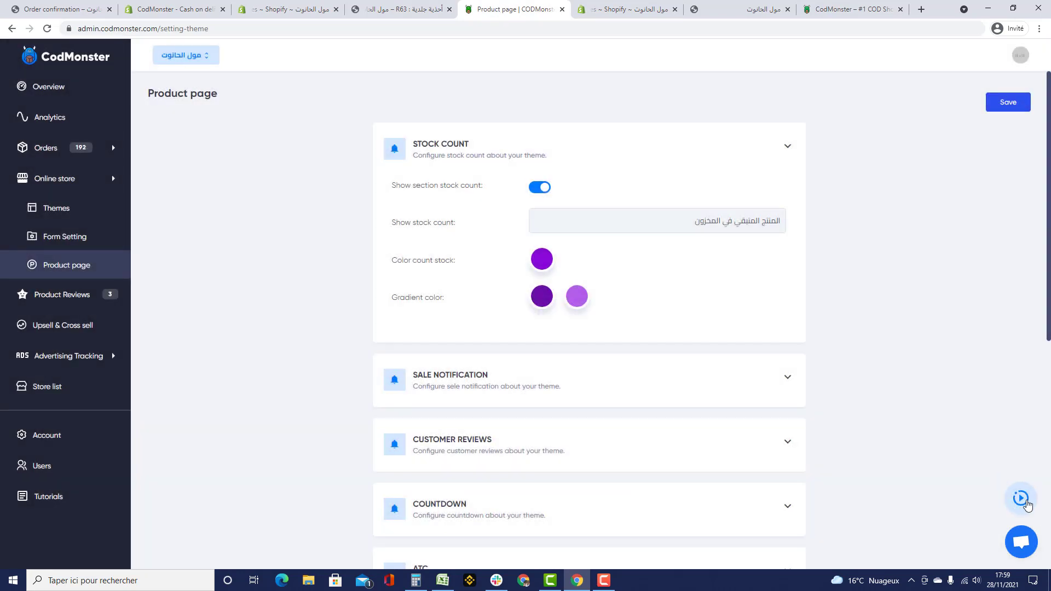
- Switch the stock count section back off and save the Product page settings
click(585, 10)
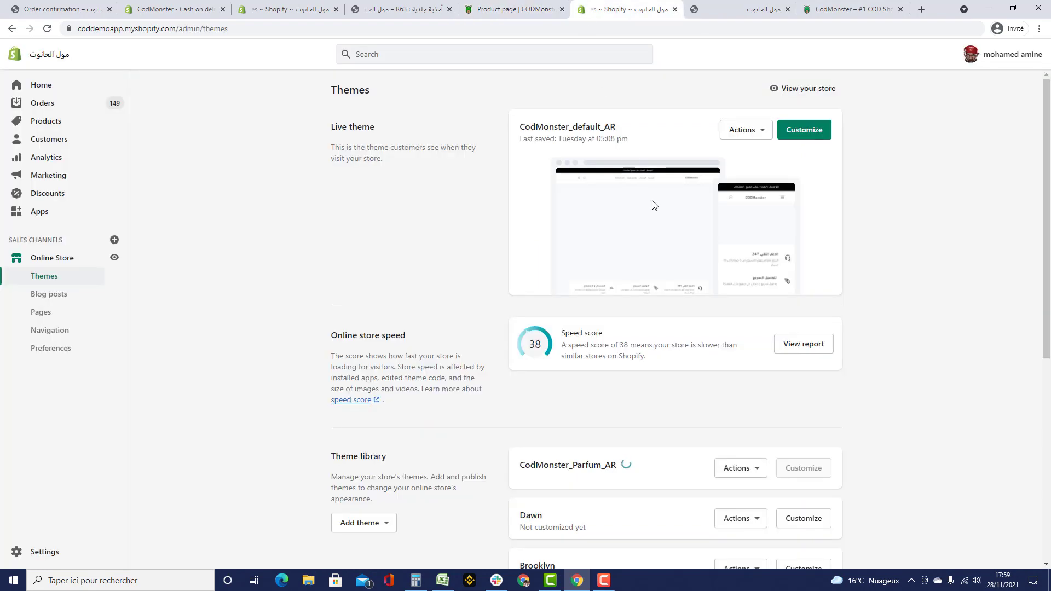
click(405, 10)
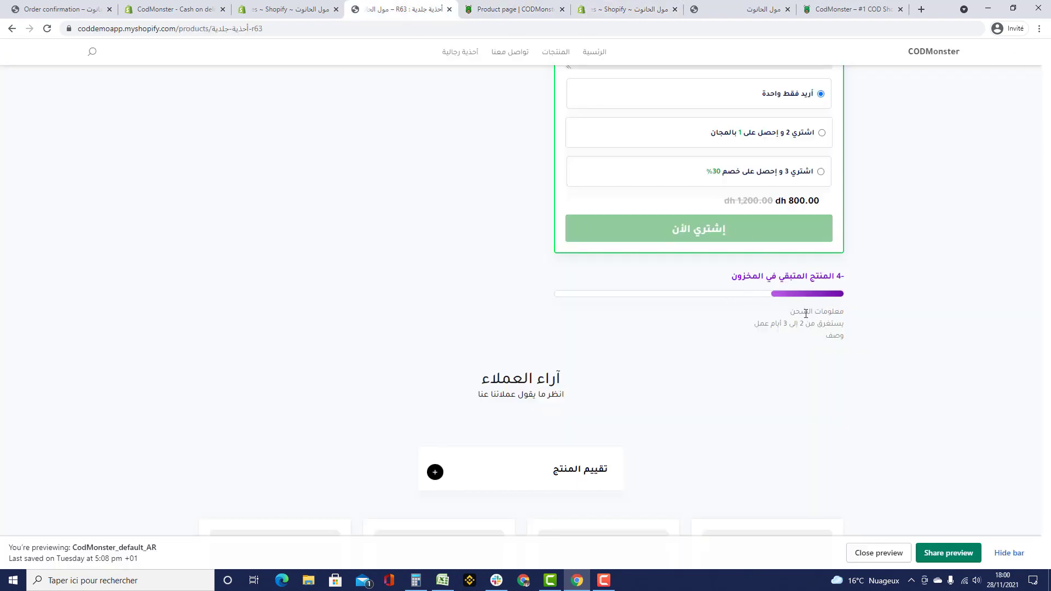
click(508, 10)
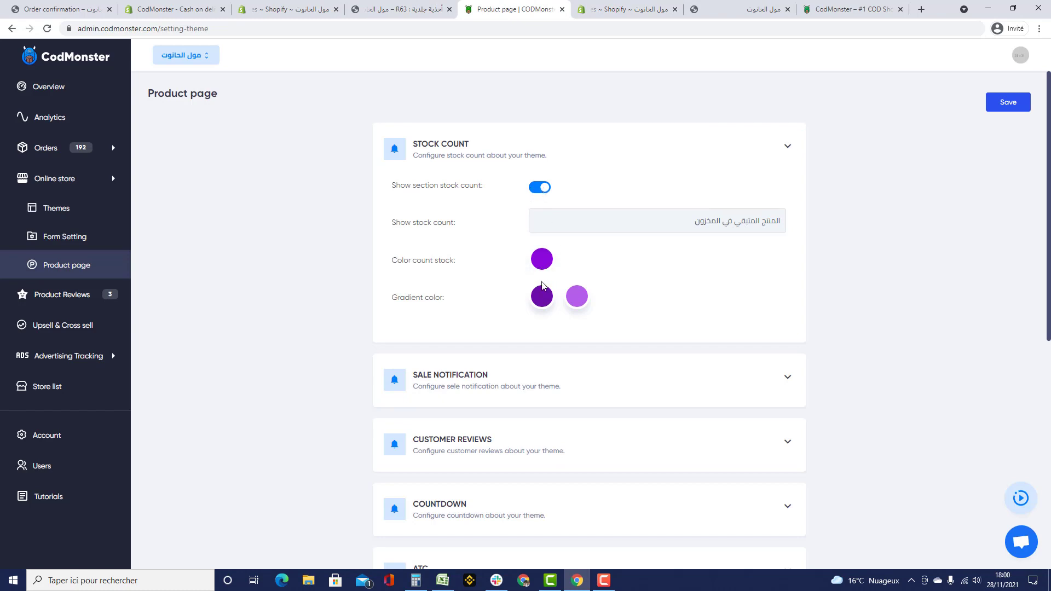
click(539, 188)
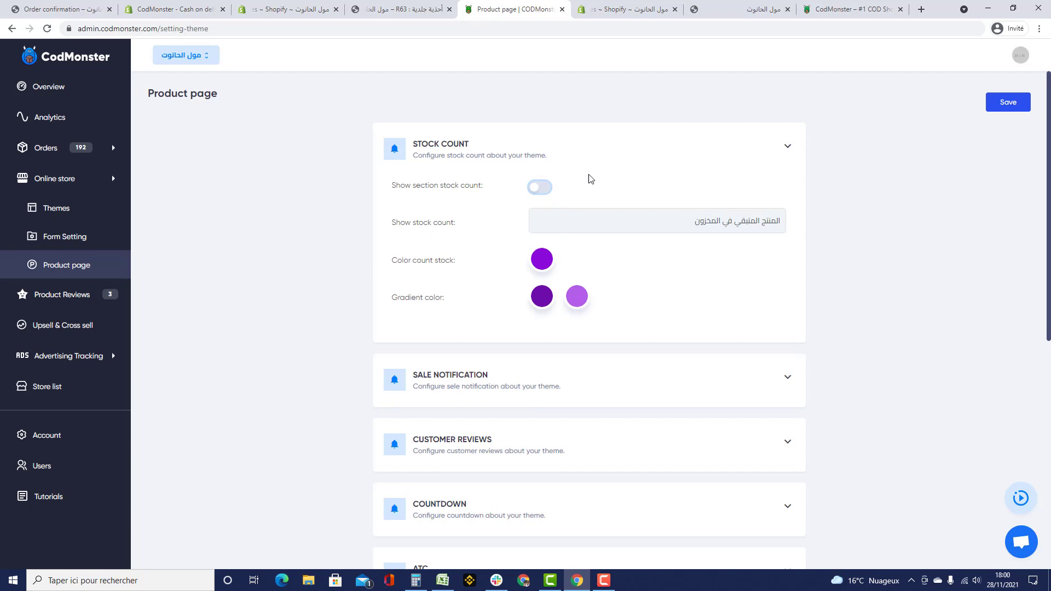
click(1021, 104)
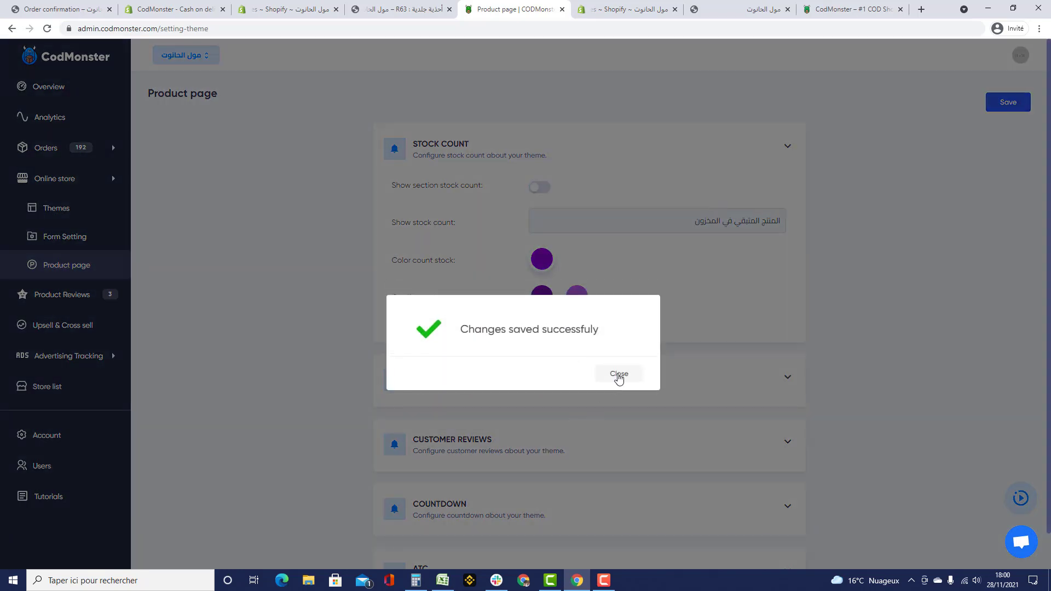
- Expand the sale notification settings and review its main text, variables note and call-to-action text
click(617, 374)
click(768, 143)
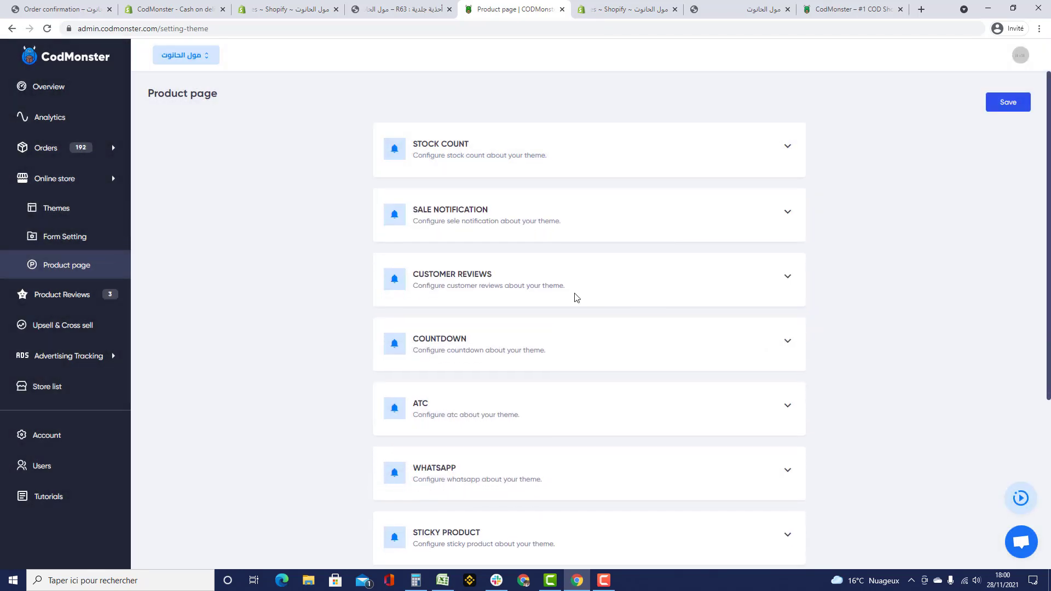
click(451, 214)
scroll(712, 268, down, 1)
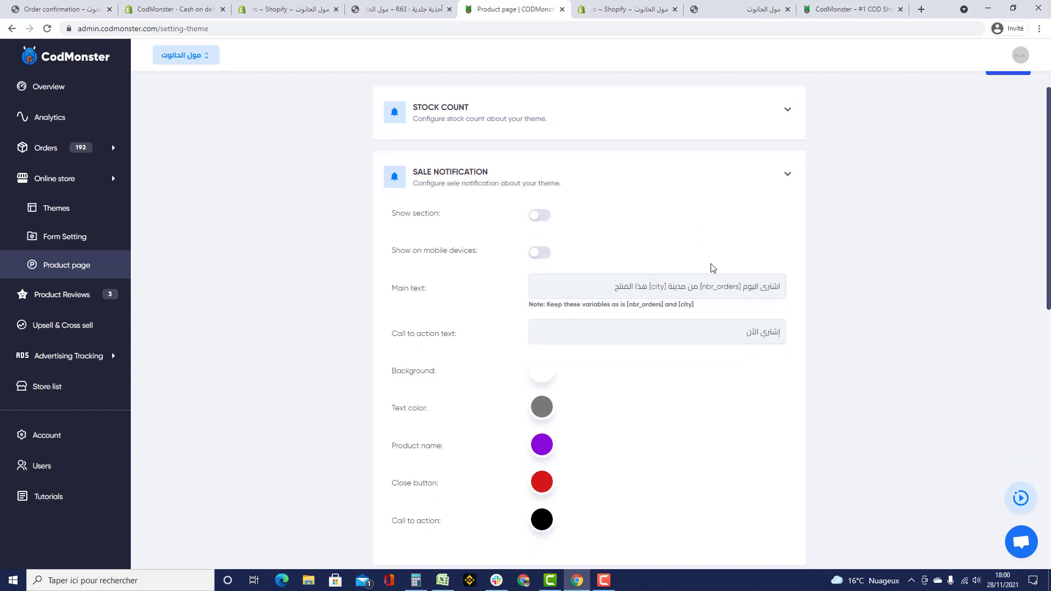
click(399, 9)
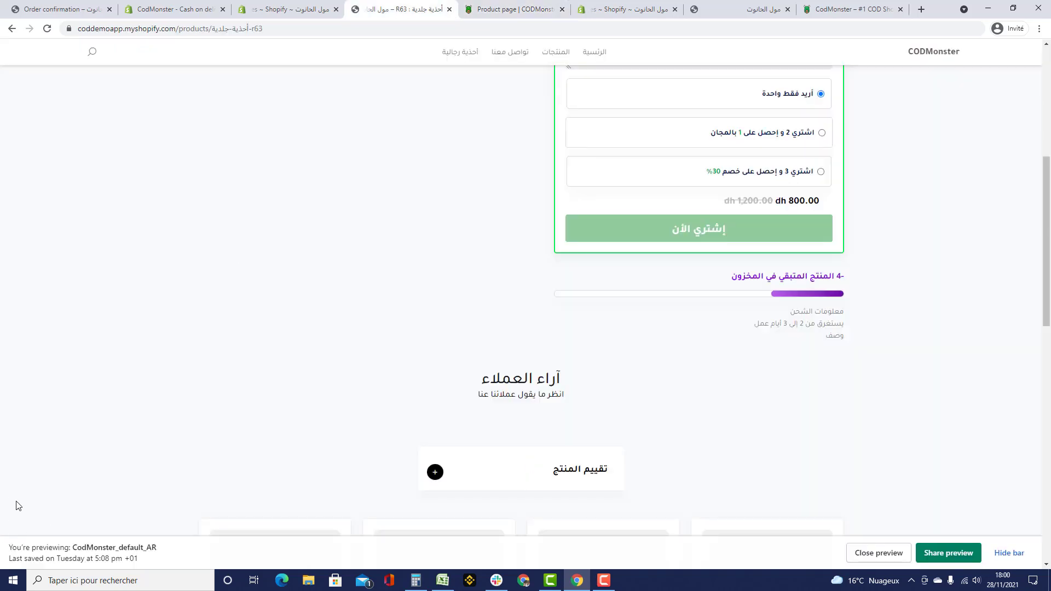
click(509, 9)
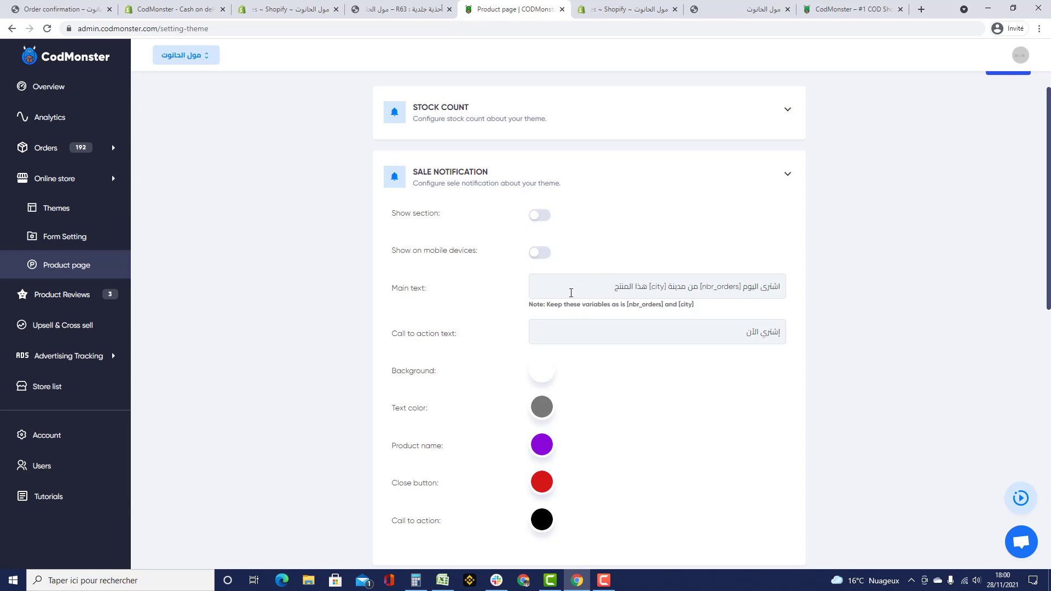
drag(589, 287, 787, 286)
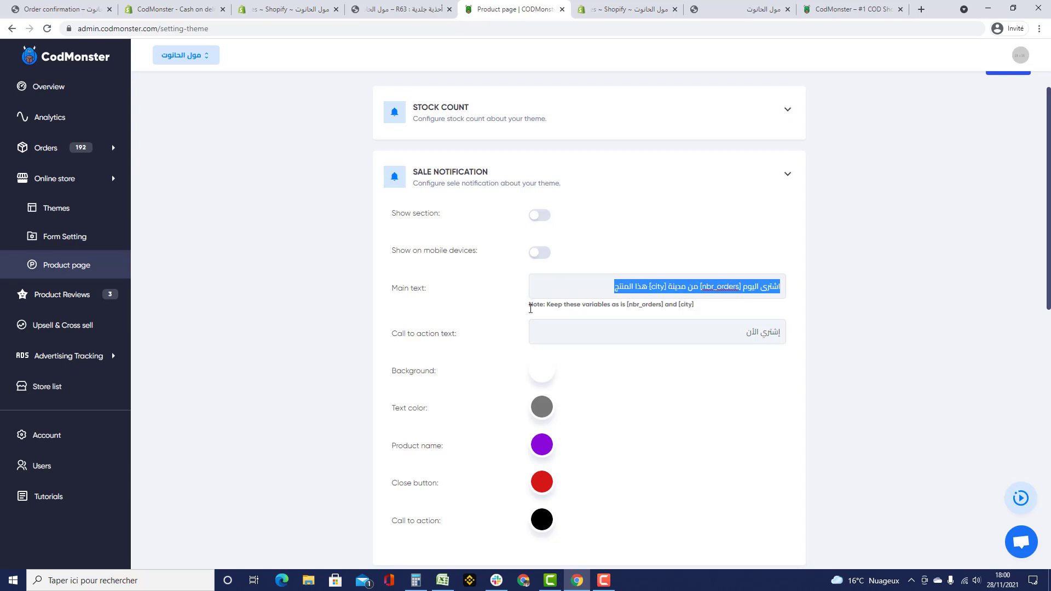
drag(522, 310, 706, 310)
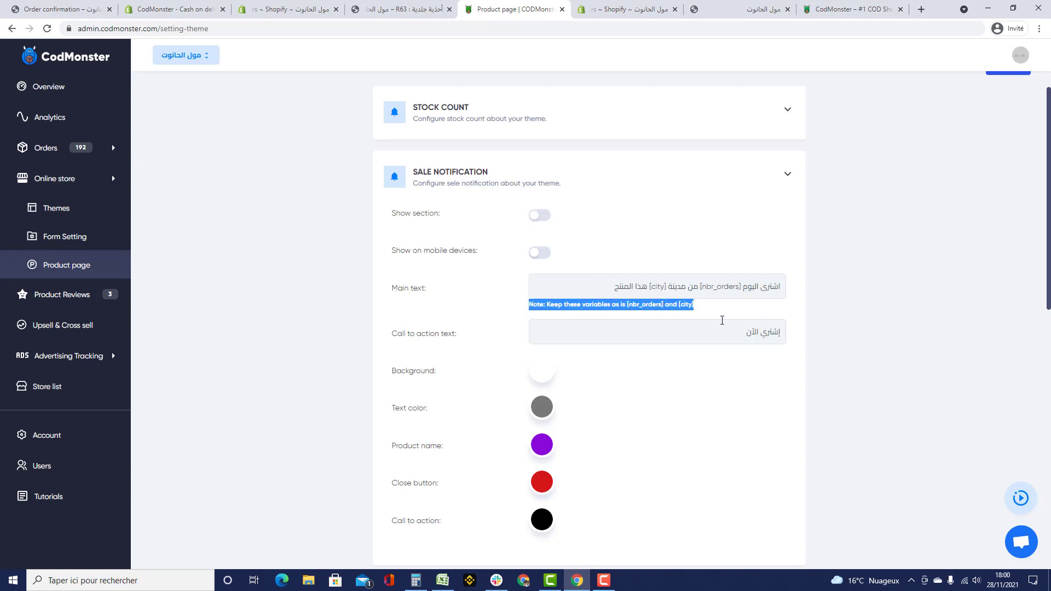
click(687, 325)
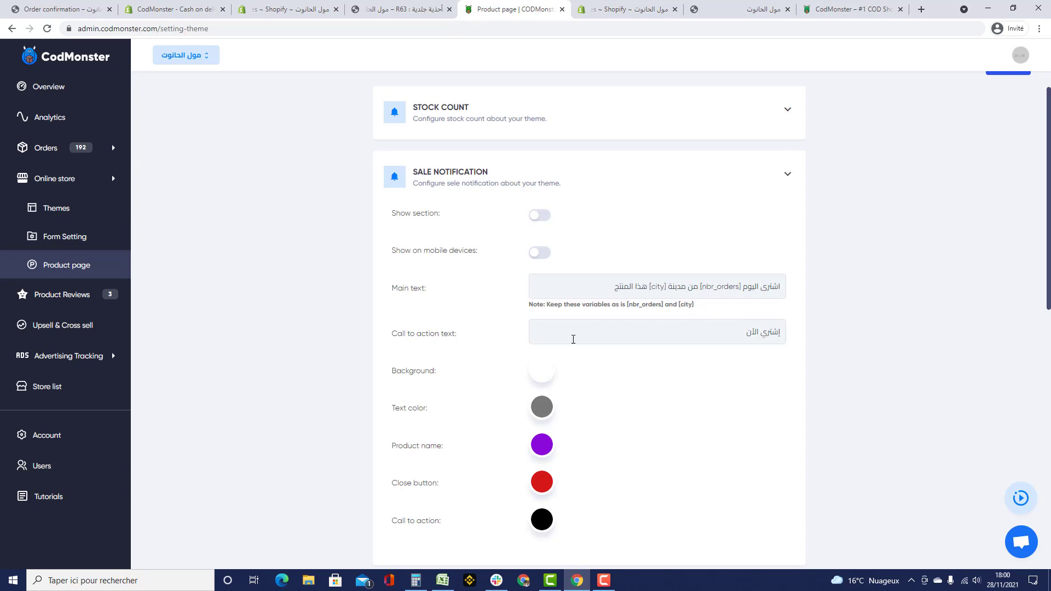
drag(728, 336, 832, 339)
click(753, 327)
- Turn the sale notification on and check its purchase popup on the reloaded R63 product page
click(546, 214)
scroll(601, 246, up, 1)
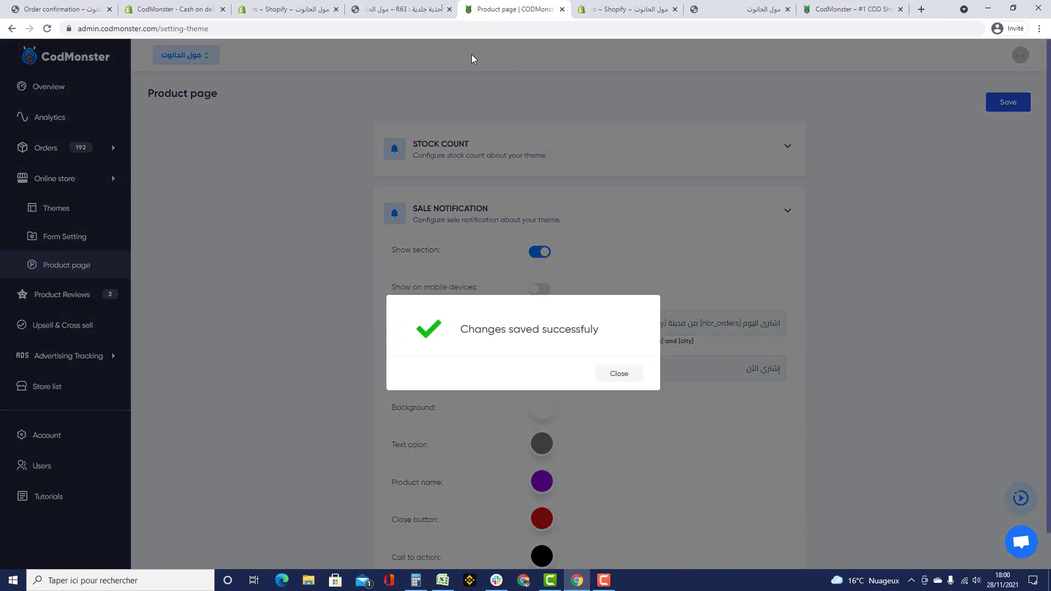
click(405, 11)
click(386, 35)
key(Return)
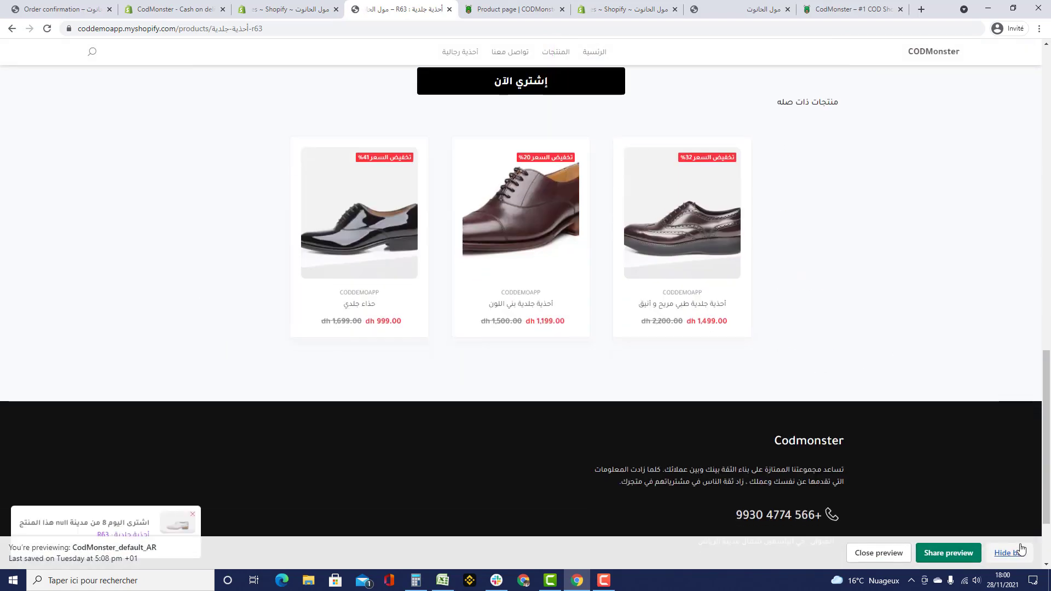
click(1009, 553)
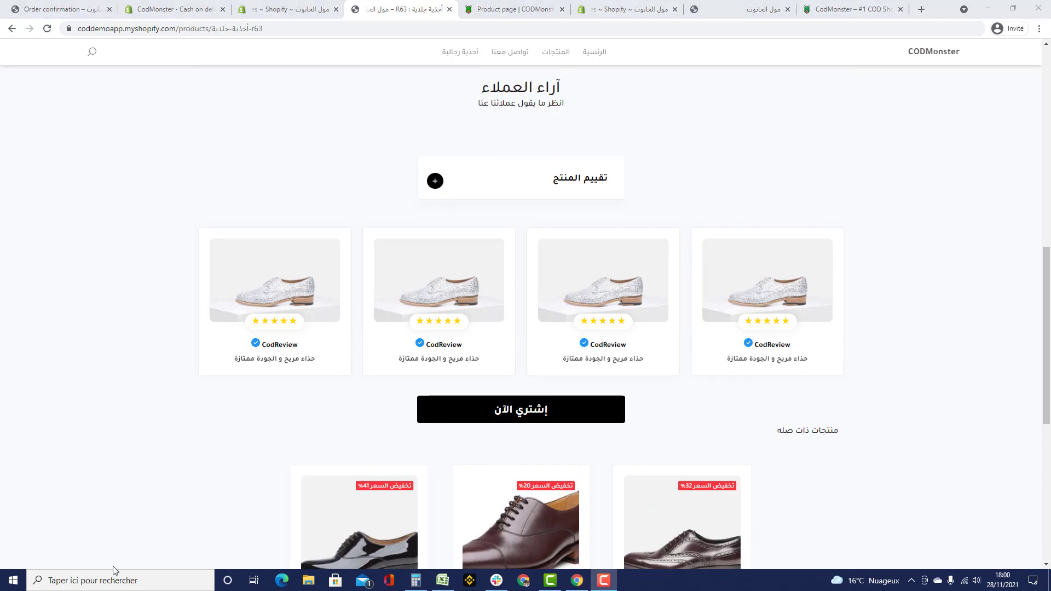
scroll(94, 522, up, 3)
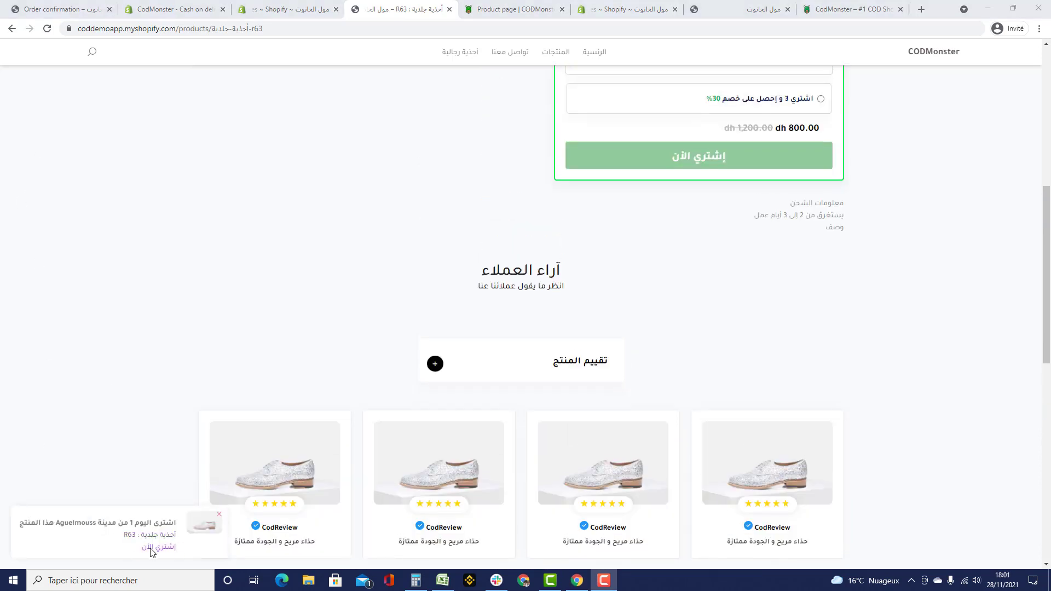
click(167, 547)
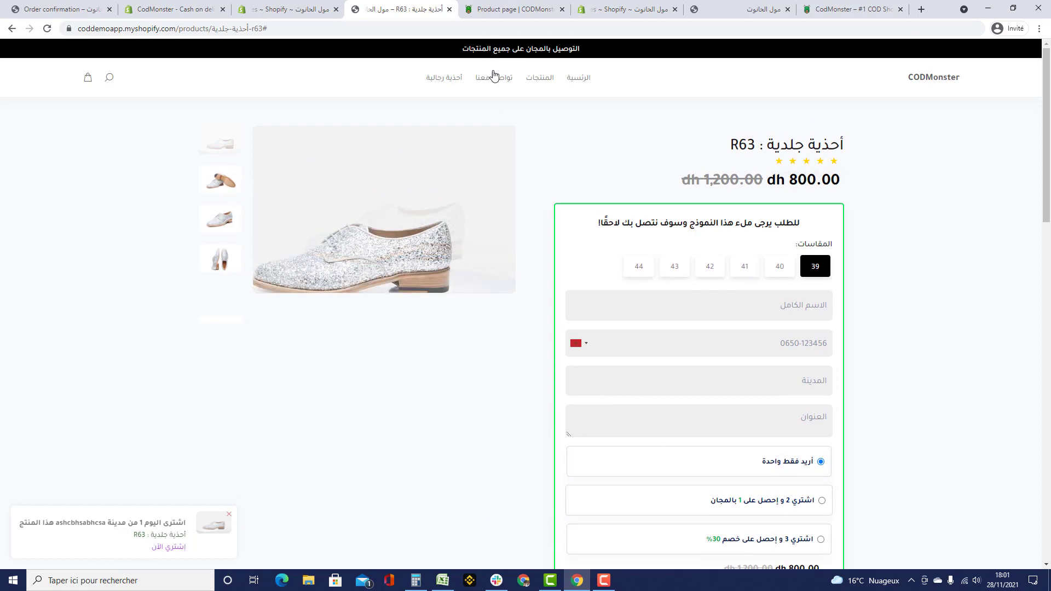
- Back in CodMonster, switch the sale notification off again
click(616, 9)
click(515, 9)
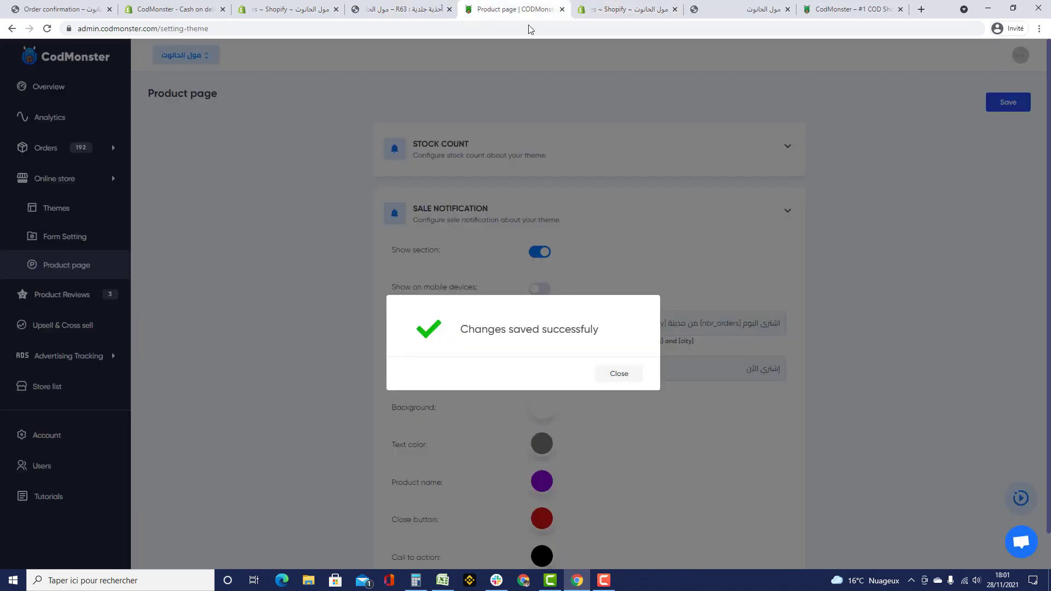
click(604, 378)
click(541, 252)
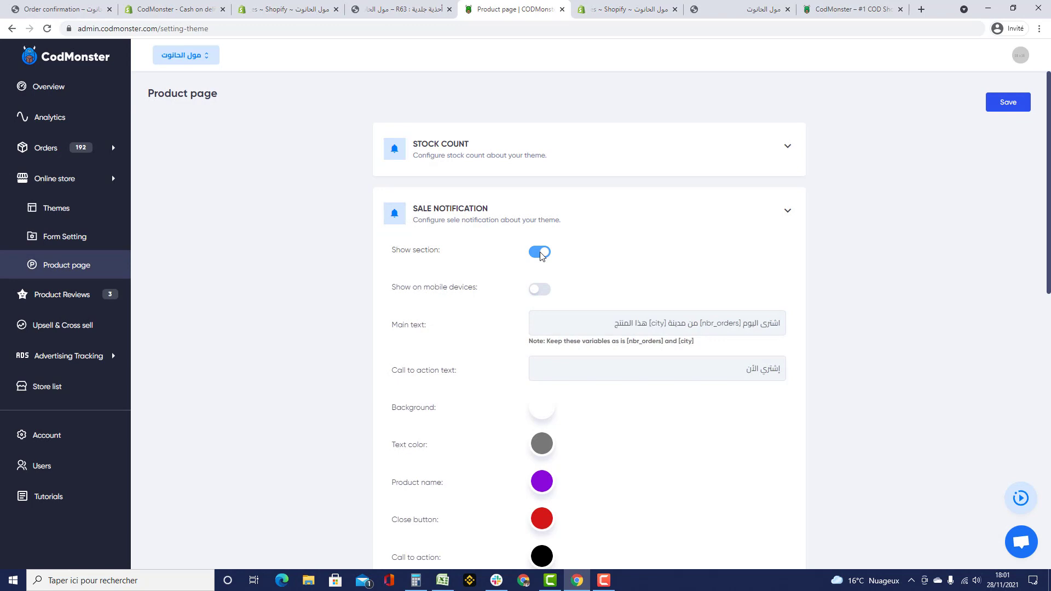
- Save the product page settings and close the confirmation
click(1020, 103)
scroll(548, 383, down, 5)
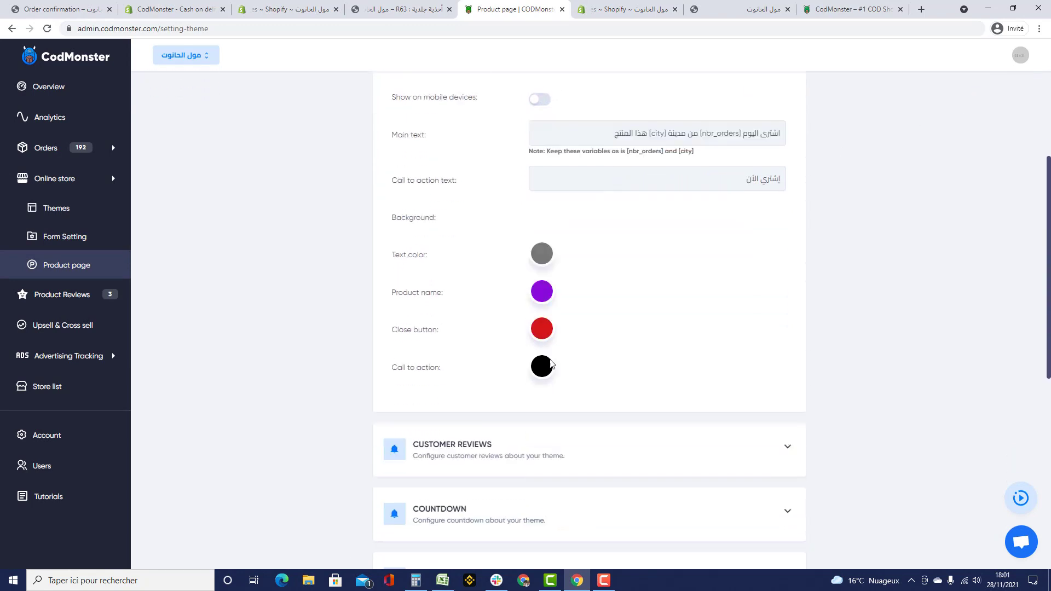
scroll(727, 265, up, 2)
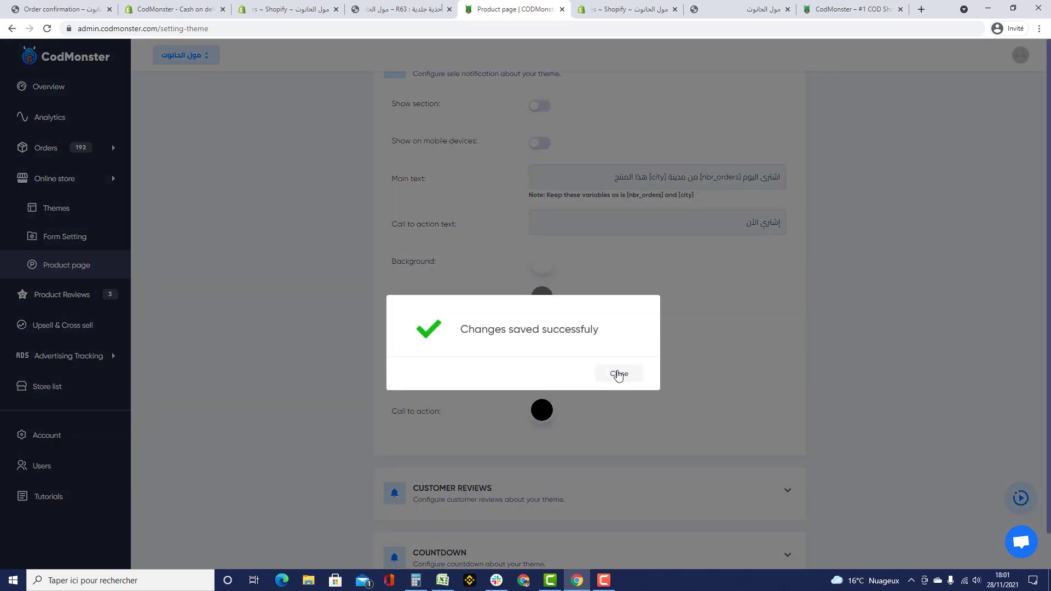
click(624, 373)
- Expand Customer reviews and compare it with the reviews block on the R63 product page
scroll(648, 324, down, 1)
scroll(648, 323, down, 2)
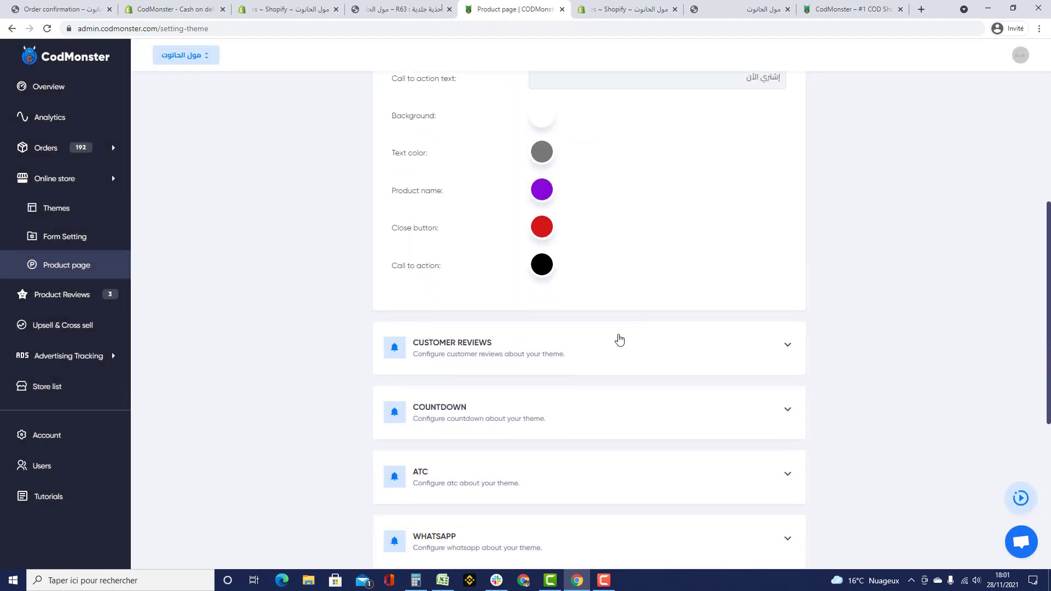
click(601, 348)
scroll(591, 347, down, 2)
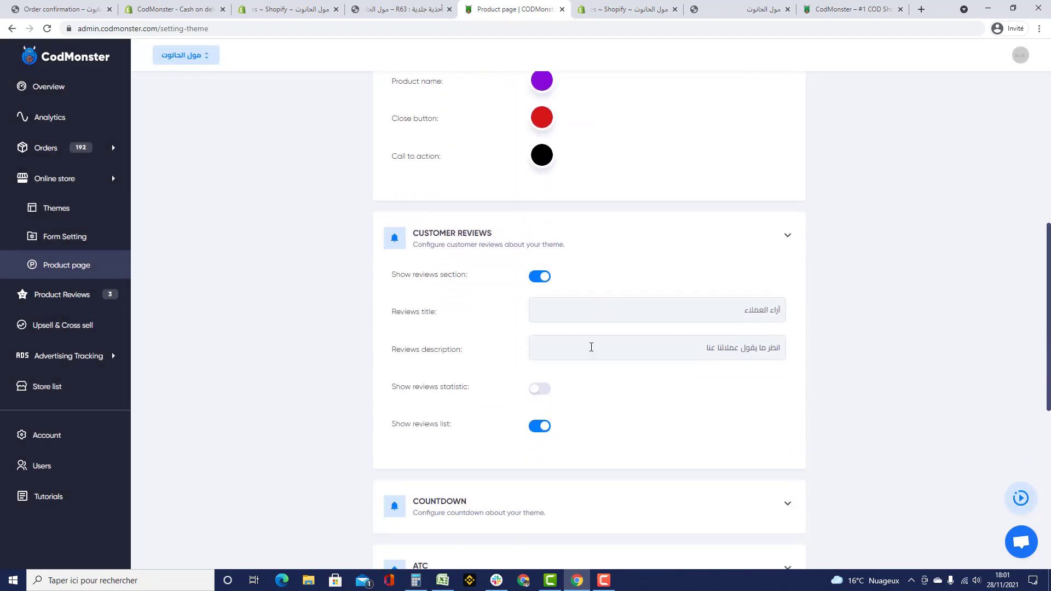
click(405, 9)
scroll(678, 416, down, 15)
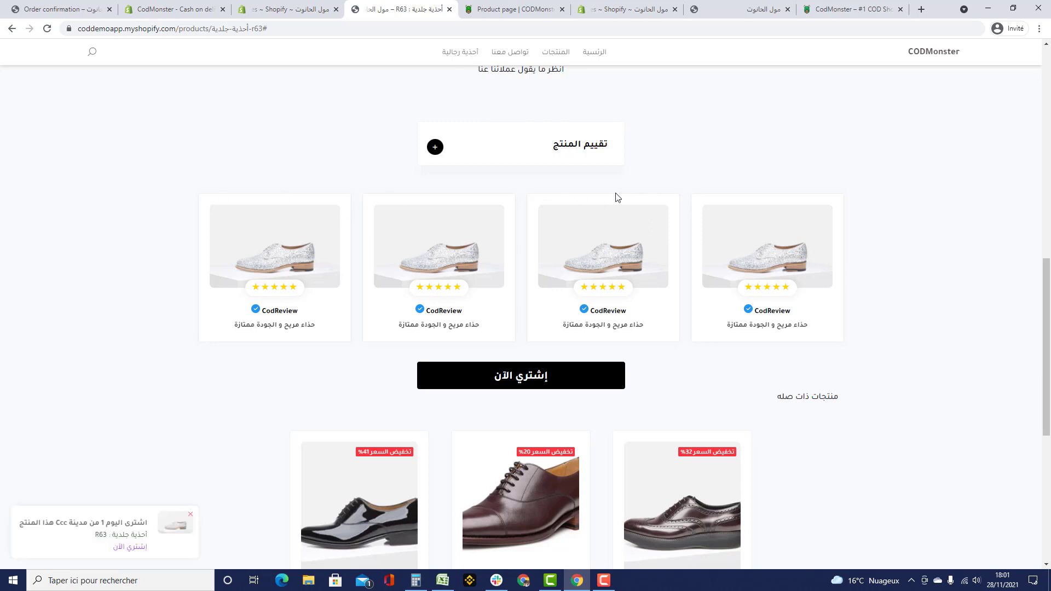
click(482, 10)
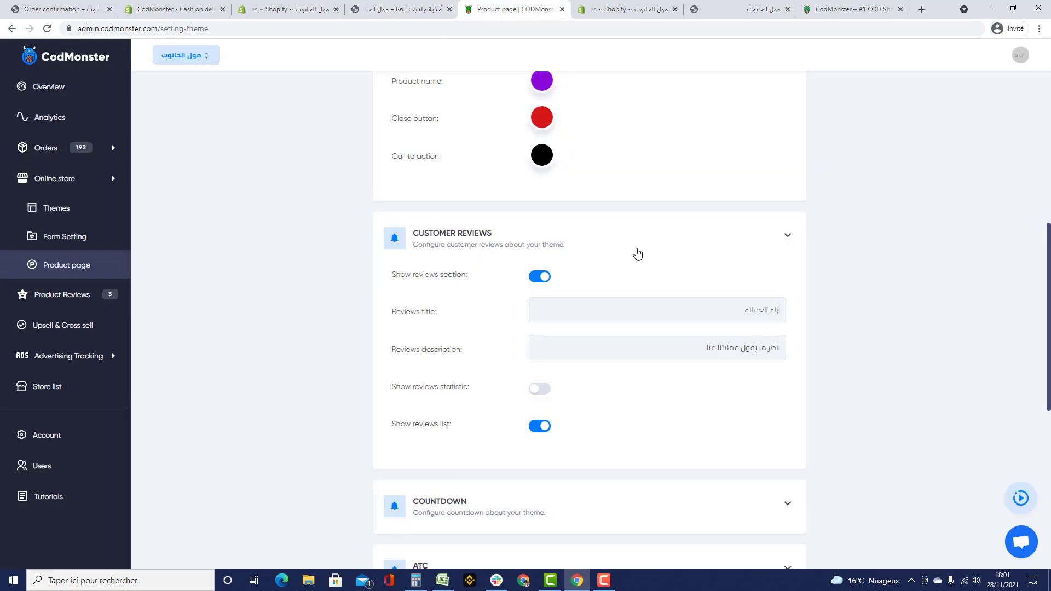
- Turn the countdown on, save, and preview it on the reloaded R63 product page
drag(670, 242, 815, 254)
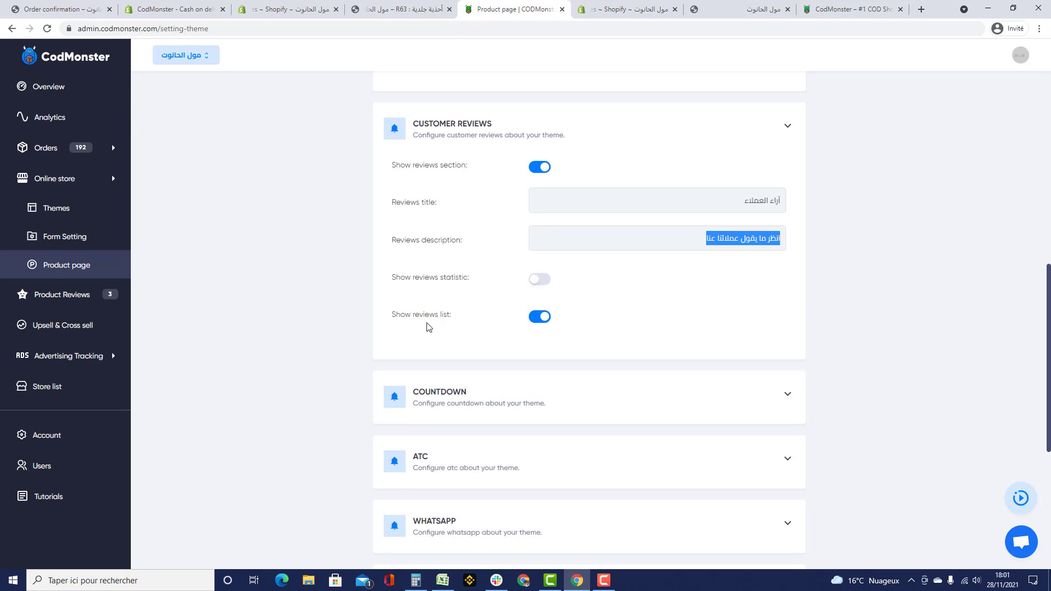
scroll(621, 359, down, 3)
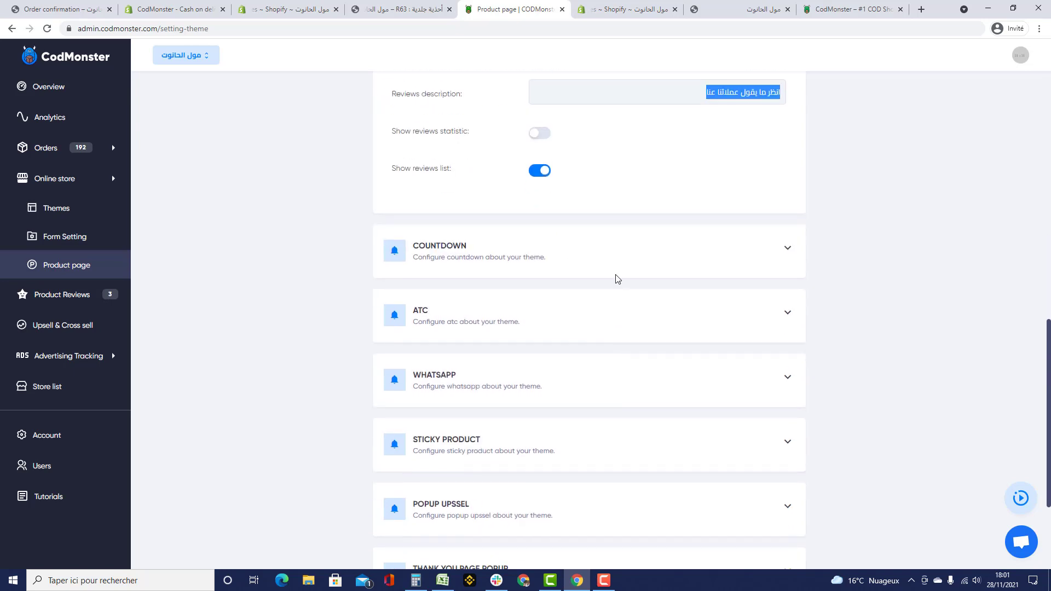
click(574, 251)
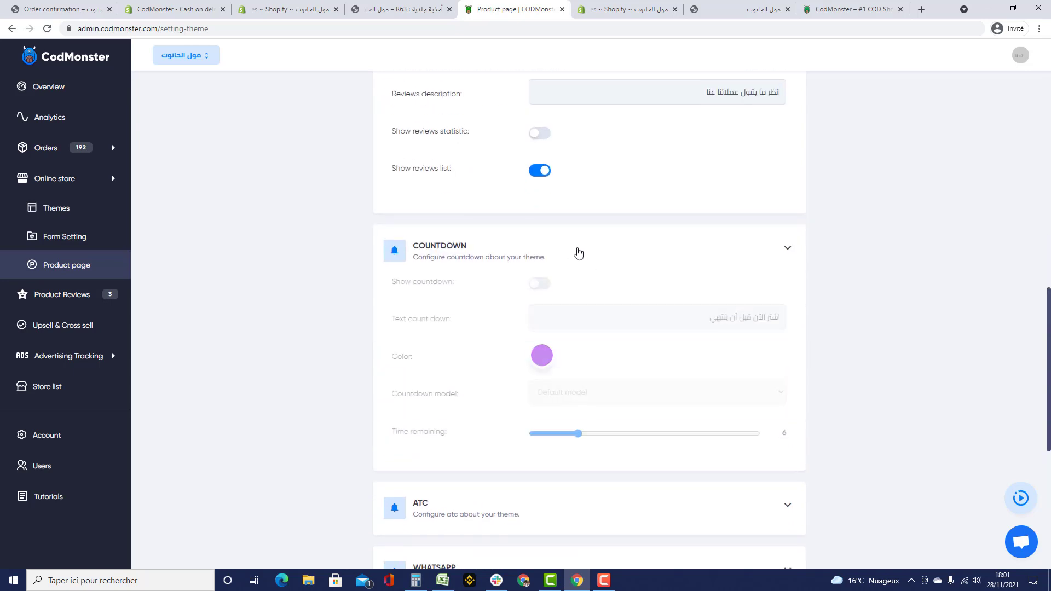
click(536, 289)
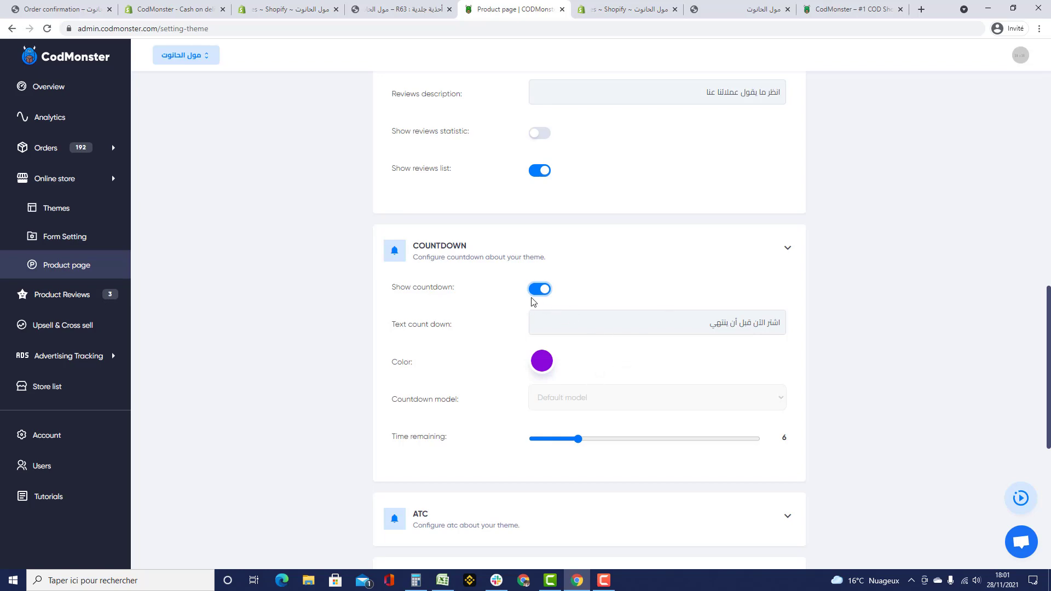
scroll(533, 303, up, 15)
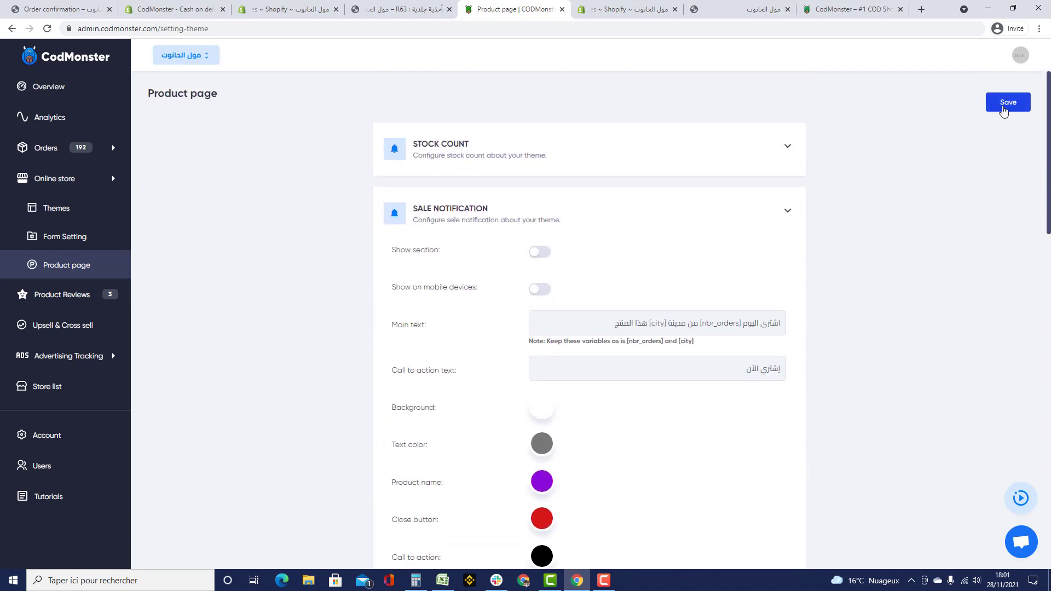
click(1003, 111)
click(416, 9)
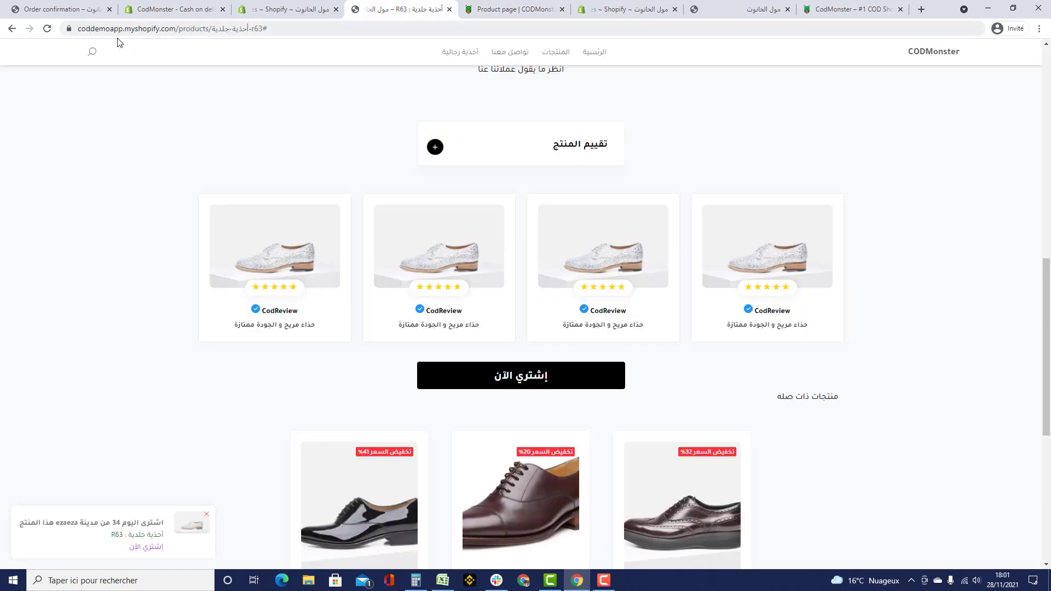
click(48, 28)
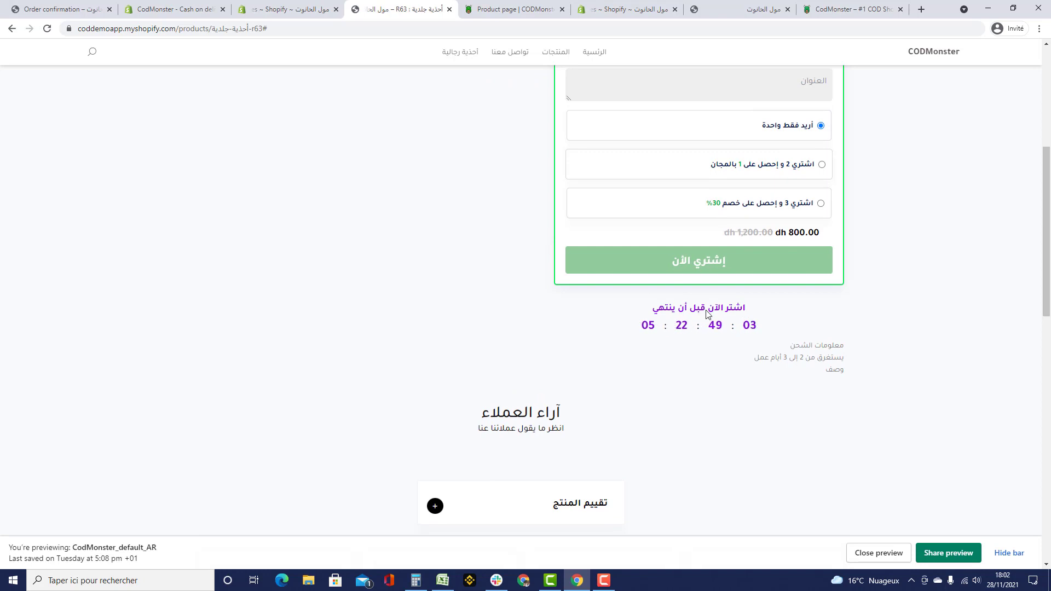
click(489, 11)
- Switch the product-page countdown back off and save the settings
click(606, 381)
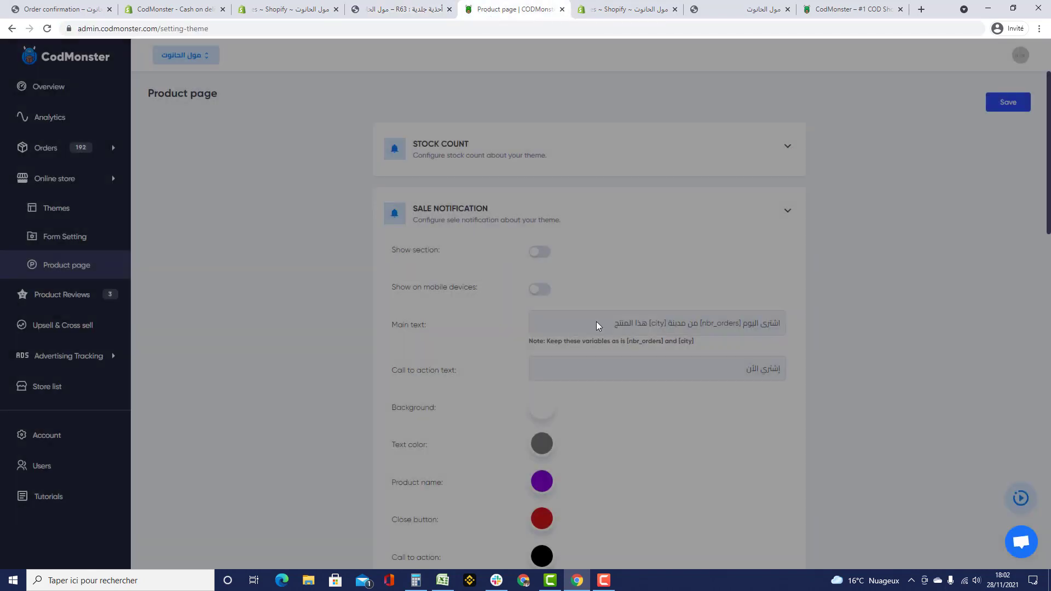
click(553, 213)
click(550, 149)
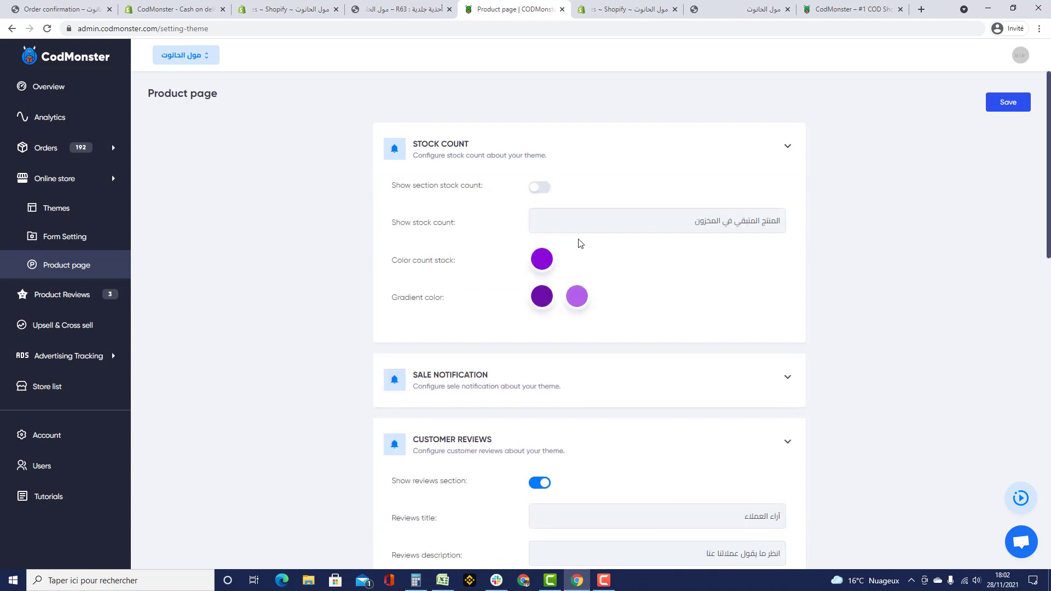
click(537, 192)
scroll(687, 234, down, 10)
scroll(687, 235, down, 4)
scroll(687, 235, up, 3)
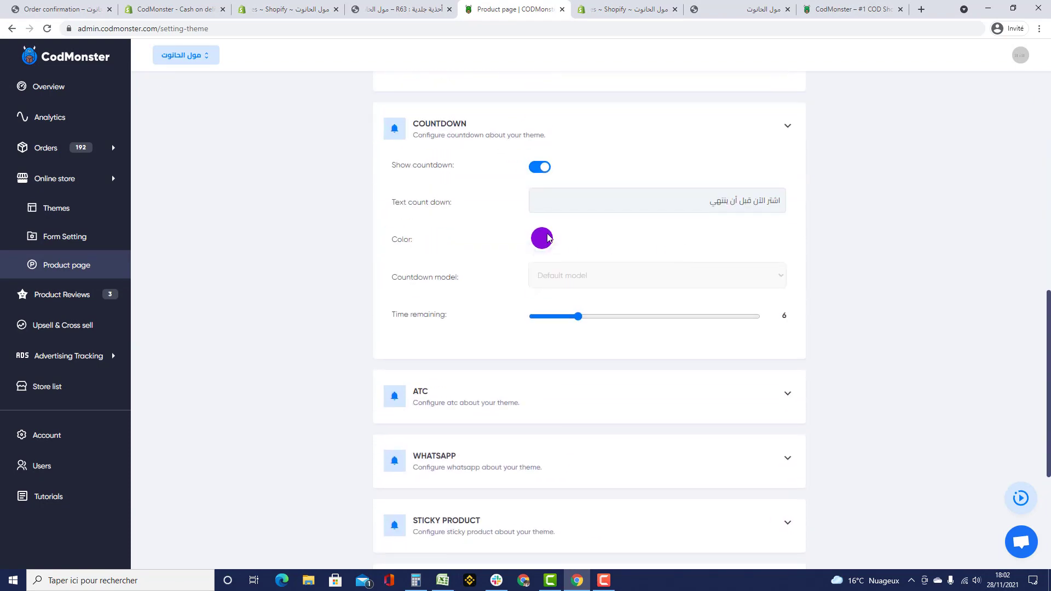
click(539, 169)
scroll(793, 284, up, 10)
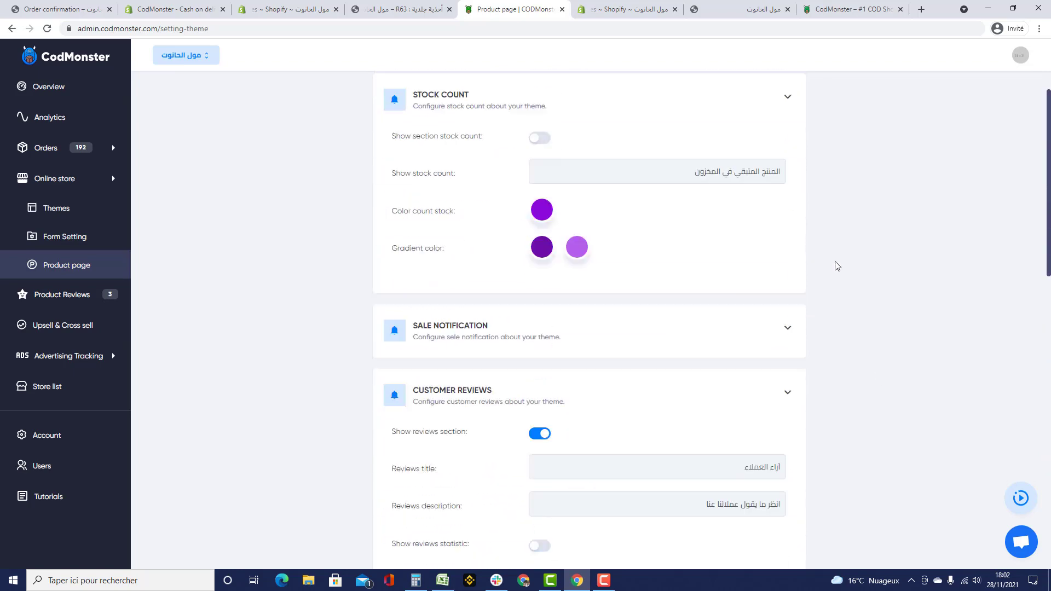
click(1009, 107)
scroll(626, 323, down, 10)
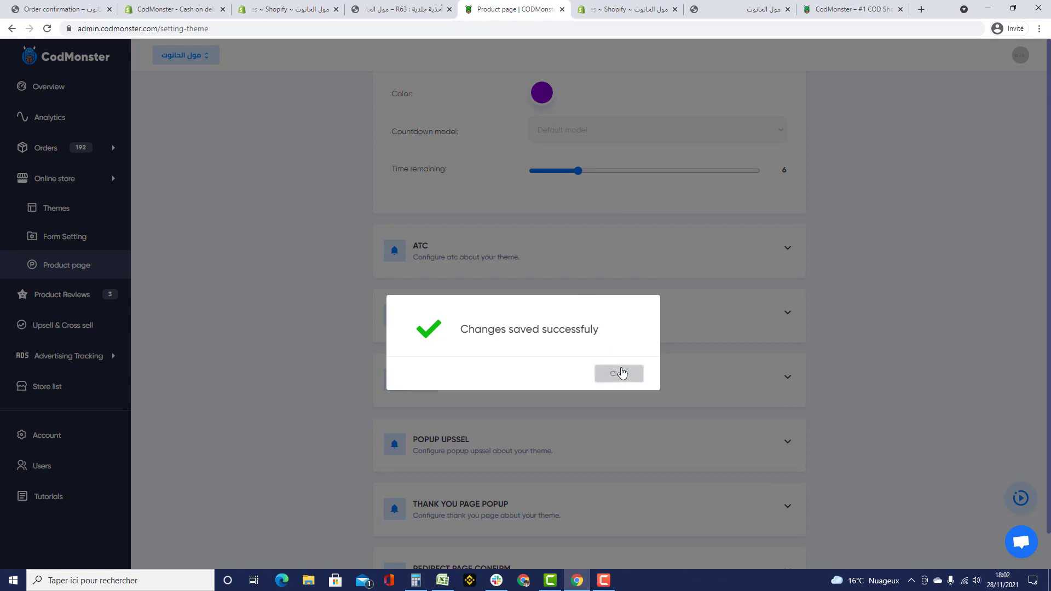
click(620, 371)
- Collapse the countdown, customer reviews, sale notification and stock count sections
scroll(712, 323, up, 4)
scroll(742, 327, up, 4)
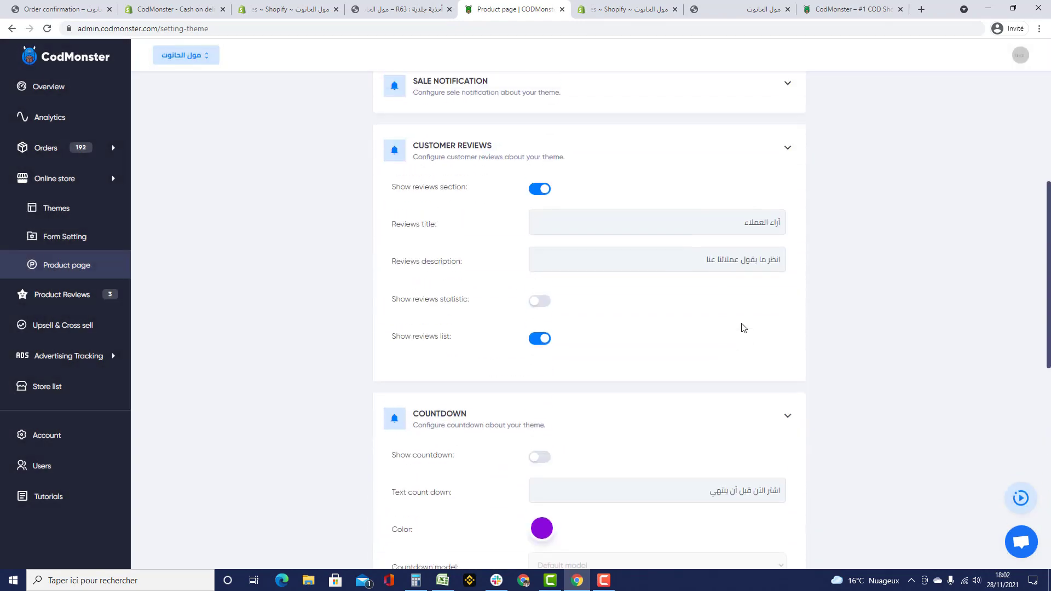
click(758, 412)
click(788, 155)
scroll(771, 181, up, 1)
scroll(772, 181, up, 3)
click(763, 302)
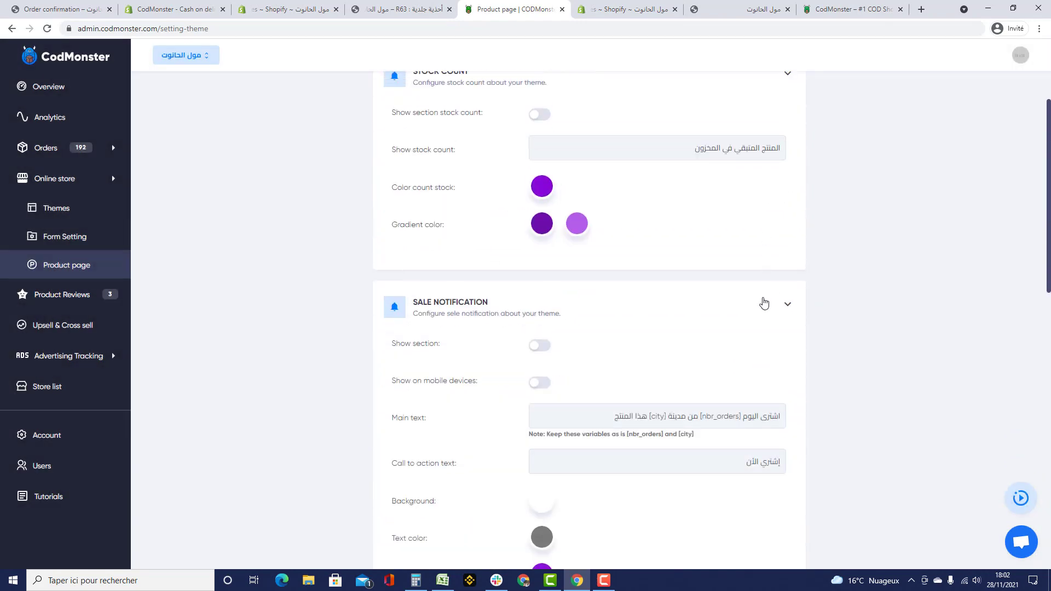
click(763, 301)
scroll(763, 301, up, 2)
click(769, 152)
scroll(751, 199, down, 4)
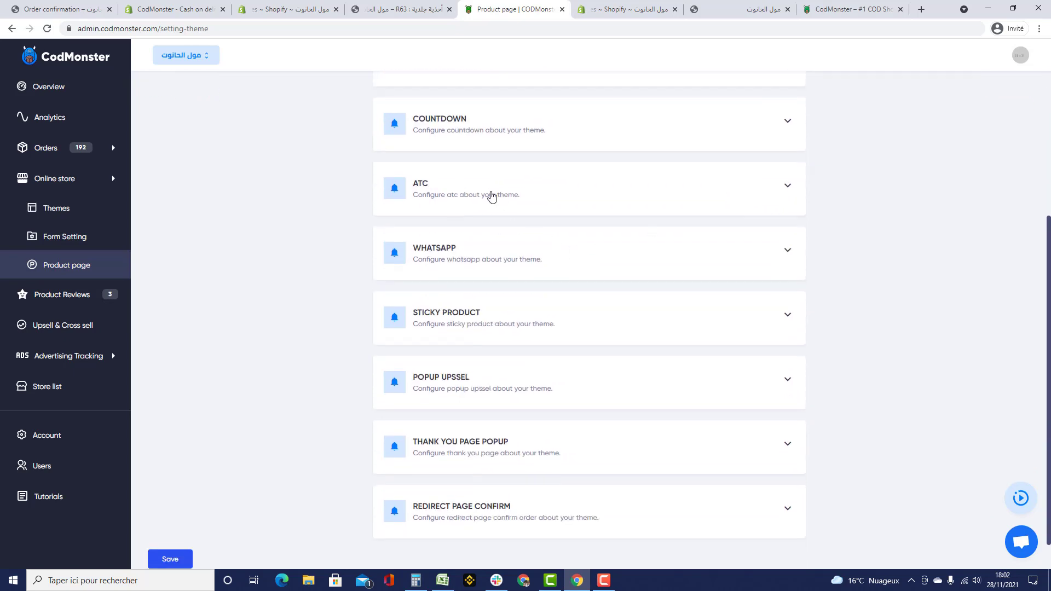
click(491, 197)
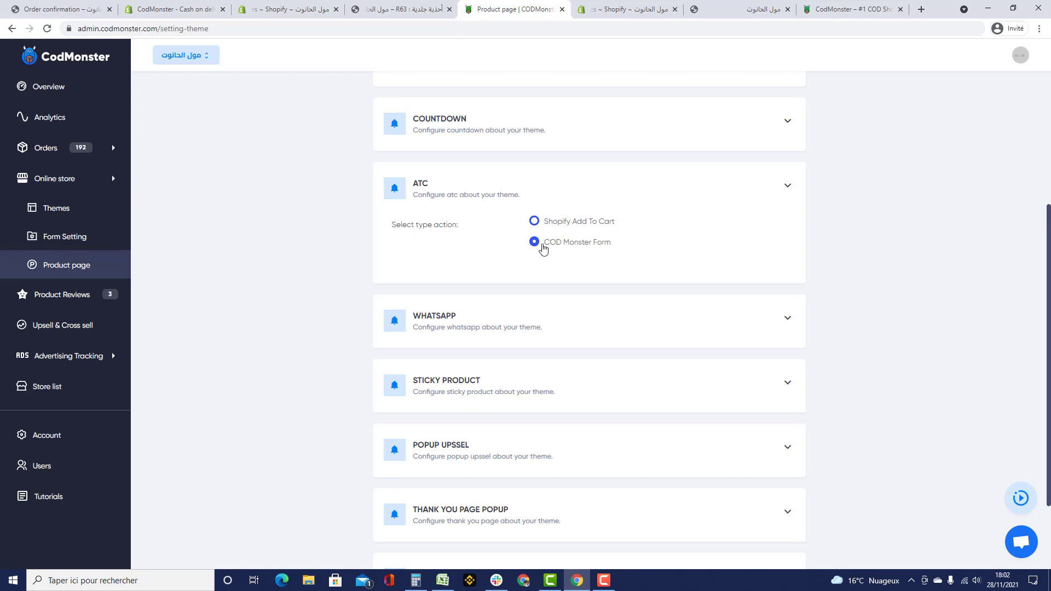
click(402, 9)
scroll(636, 268, up, 5)
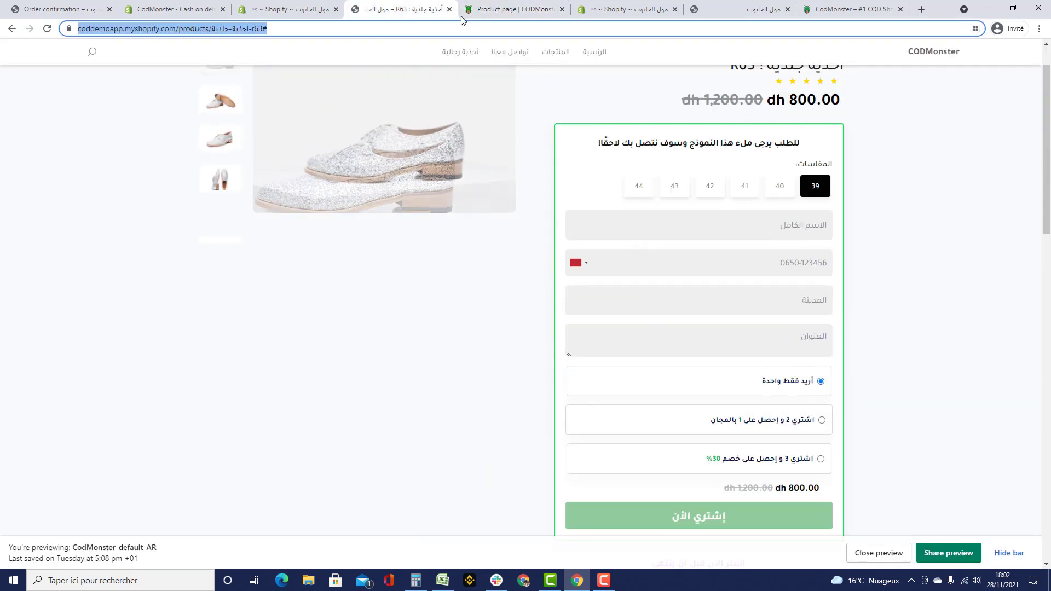
click(512, 9)
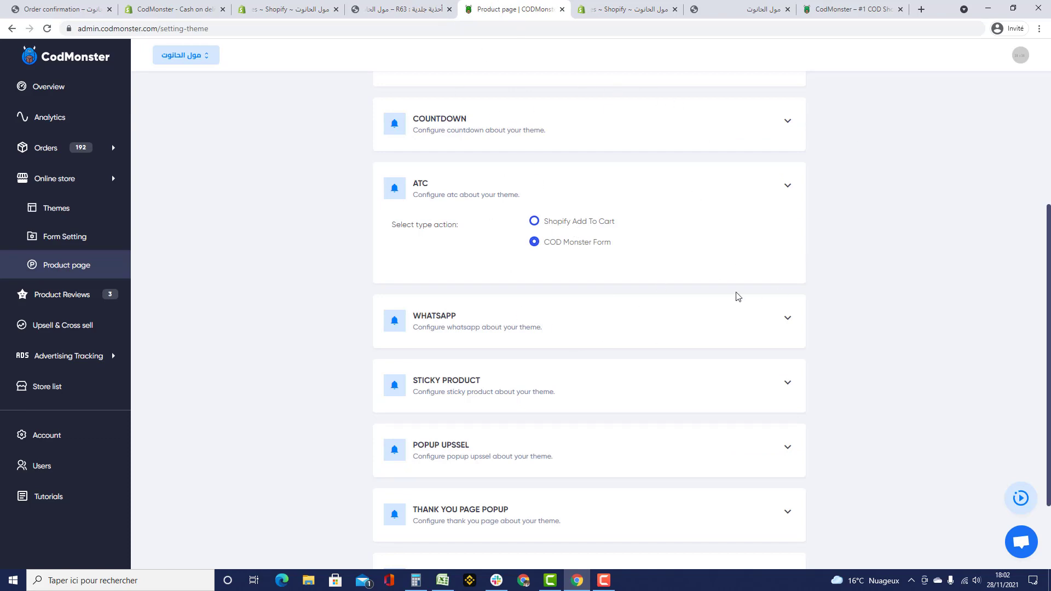
click(786, 184)
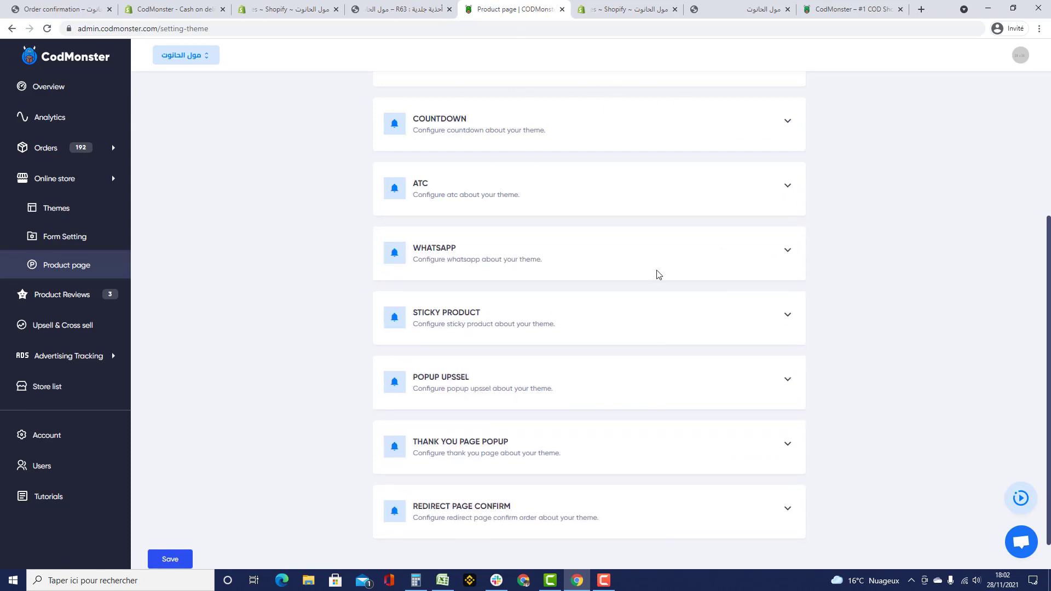
- Enable the WhatsApp button, review its message and phone number fields, and save
click(531, 260)
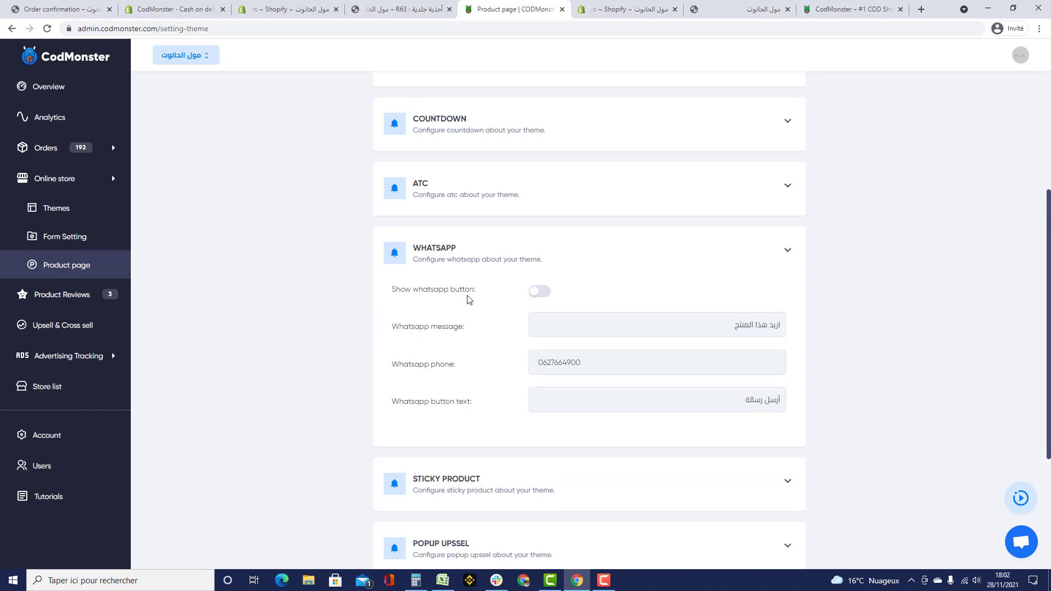
click(540, 296)
drag(711, 321, 799, 327)
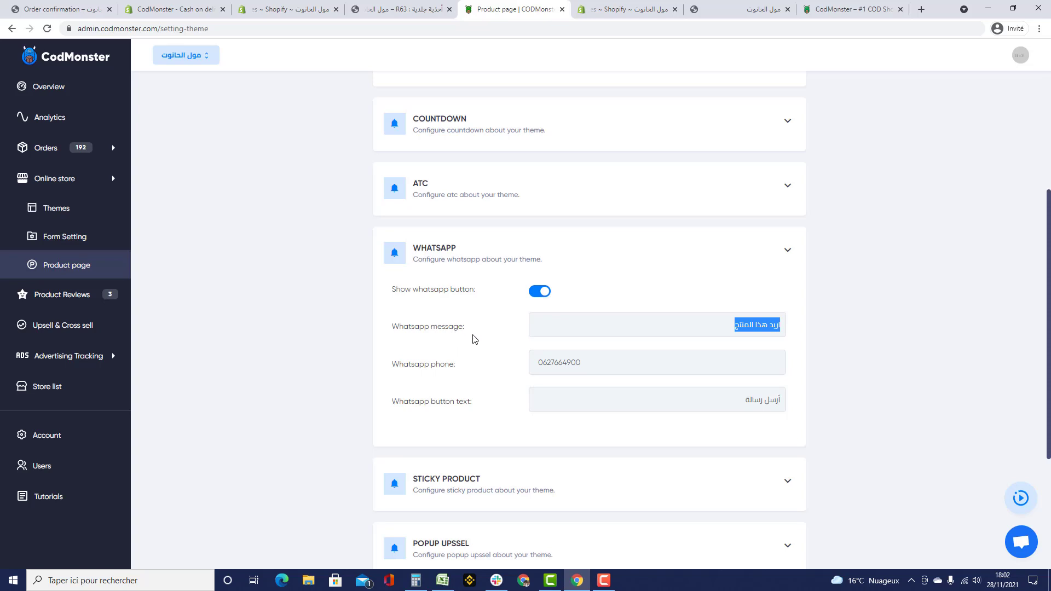
drag(635, 363, 510, 368)
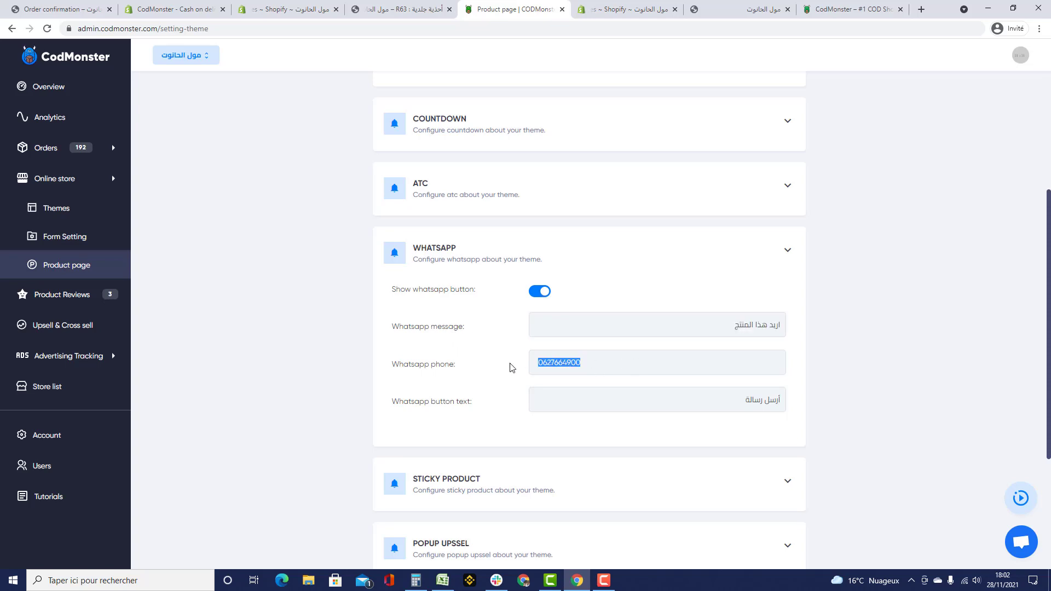
click(701, 403)
scroll(701, 403, up, 4)
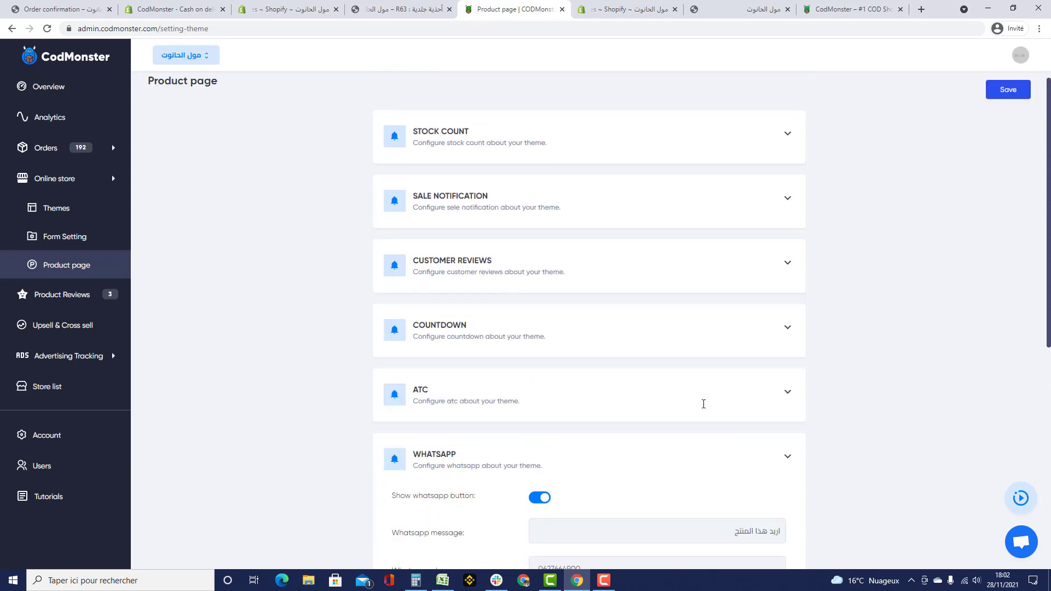
click(1023, 111)
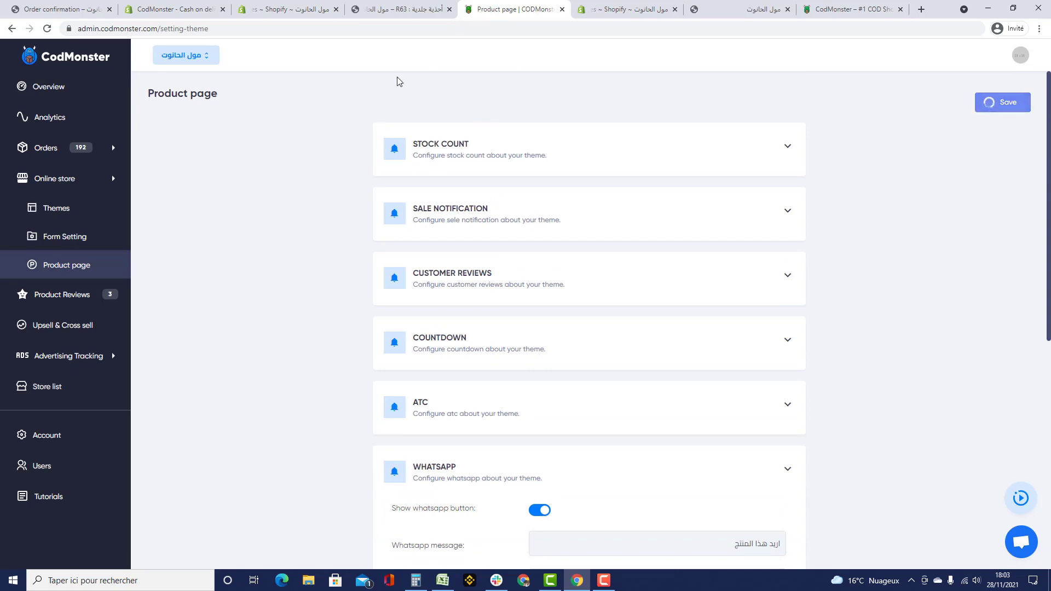
click(390, 12)
click(393, 30)
- Reload the R63 shoe page and use its أرسل رسالة button to open the WhatsApp chat
key(Return)
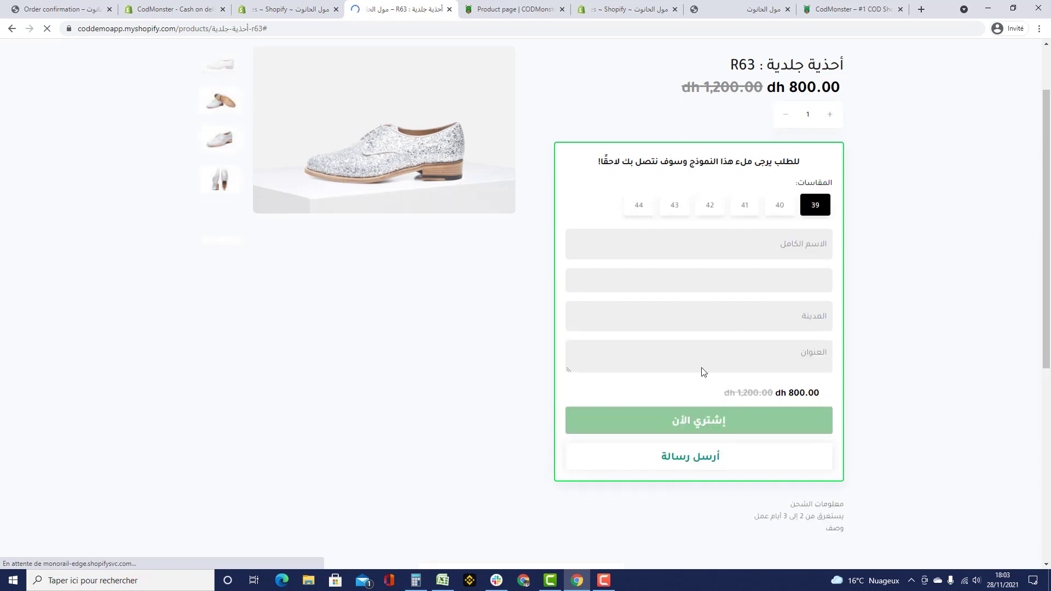
scroll(665, 490, down, 3)
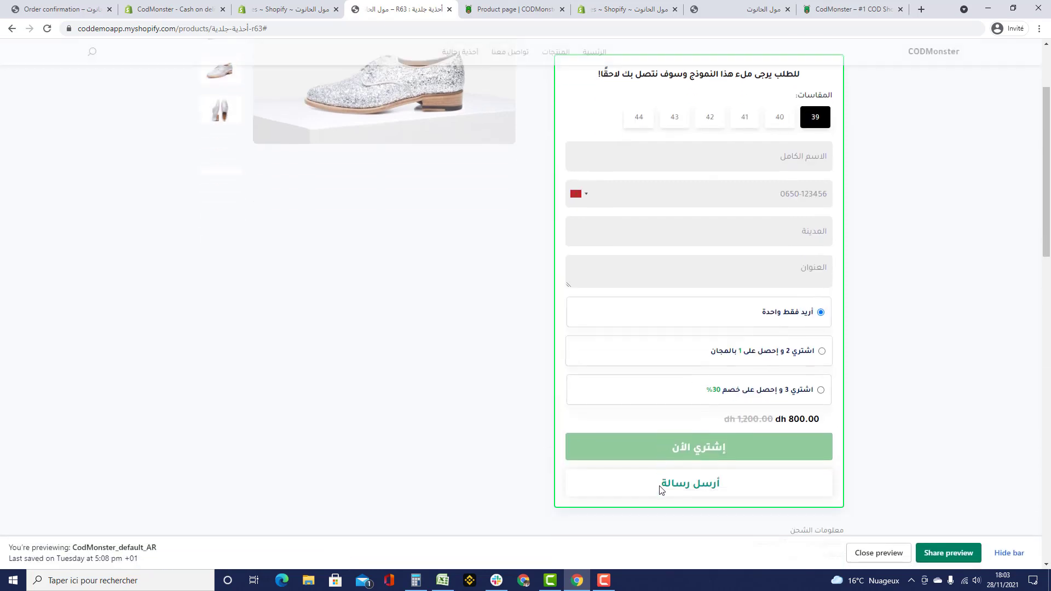
click(666, 408)
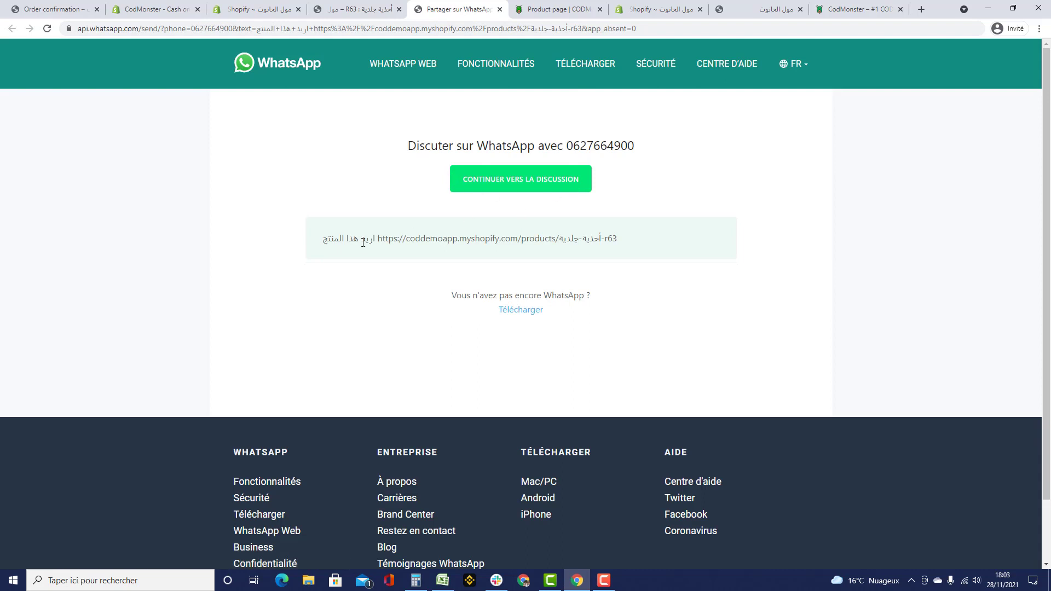
- Inspect the prefilled اريد هذا المنتج message and R63 product link, then return to CodMonster
drag(322, 238, 381, 244)
right_click(624, 238)
click(667, 214)
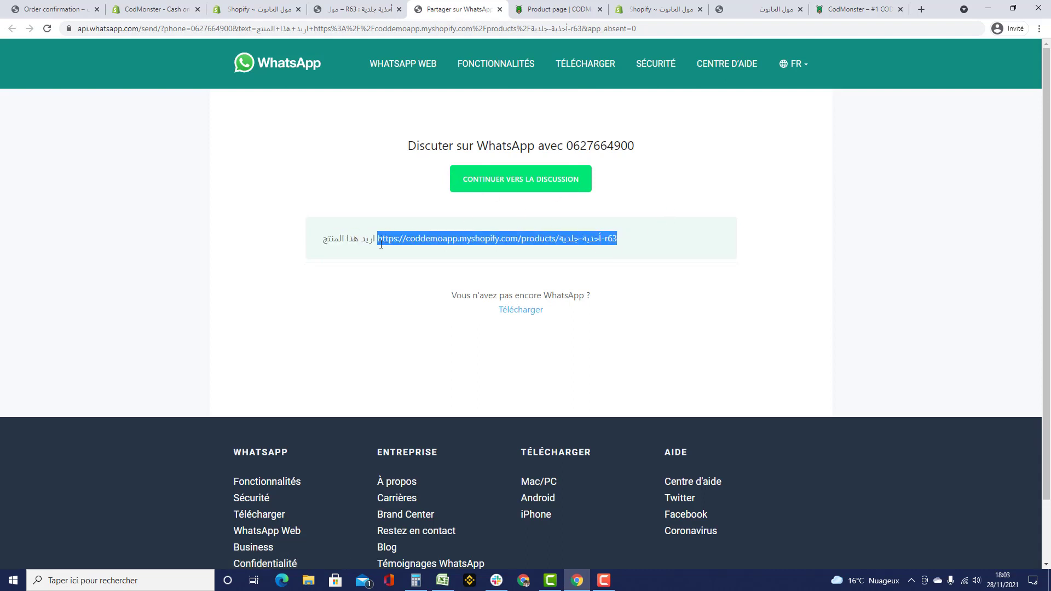
click(524, 9)
click(615, 373)
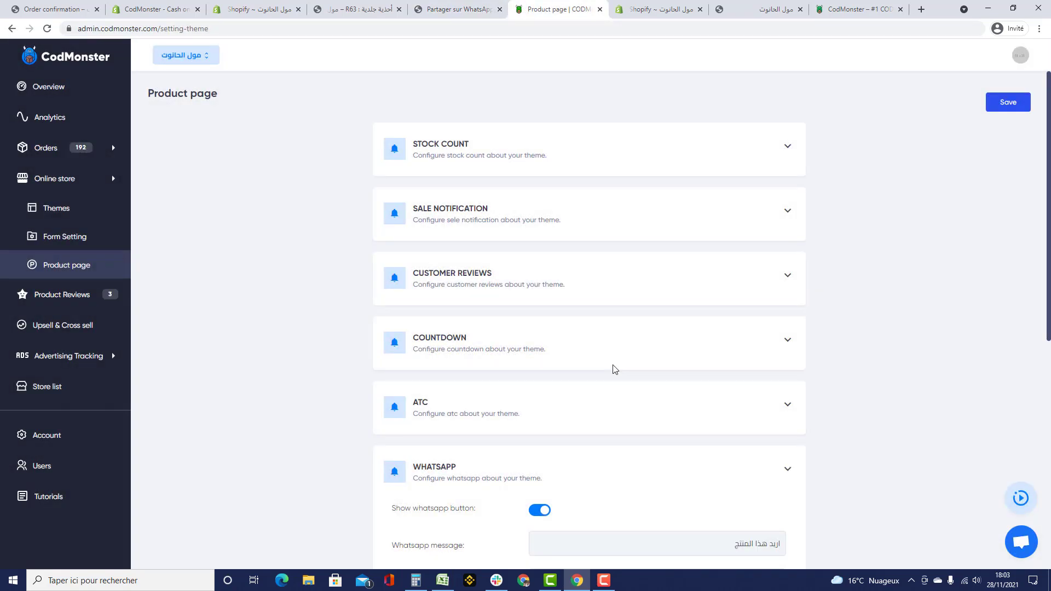
- Switch the WhatsApp button off and save the product page settings
scroll(624, 416, down, 3)
click(540, 364)
scroll(816, 339, up, 3)
click(1005, 107)
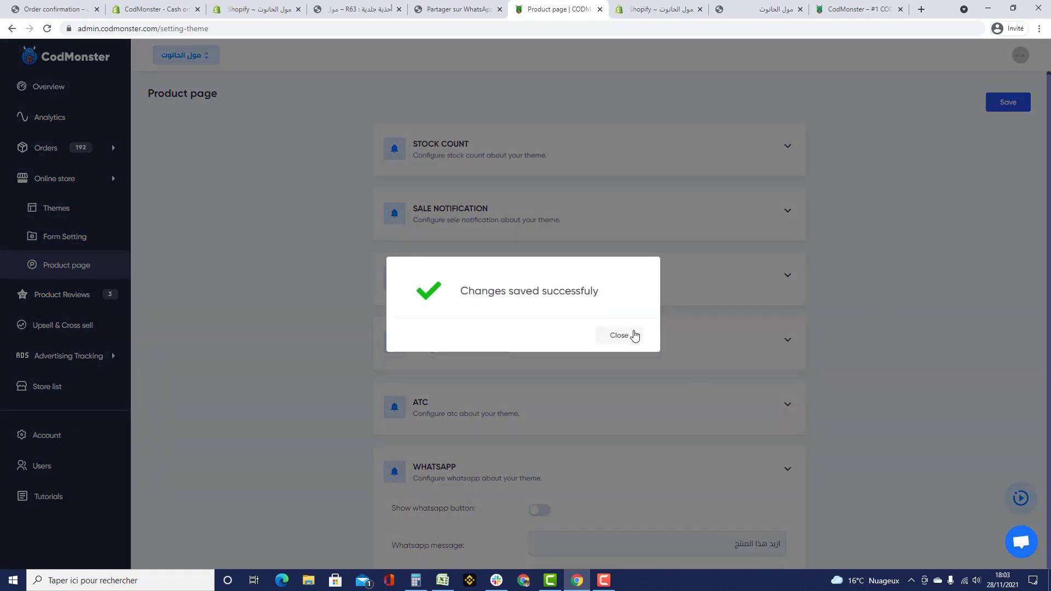
click(634, 335)
- Expand the Sticky product and Popup upsell settings
scroll(650, 340, down, 6)
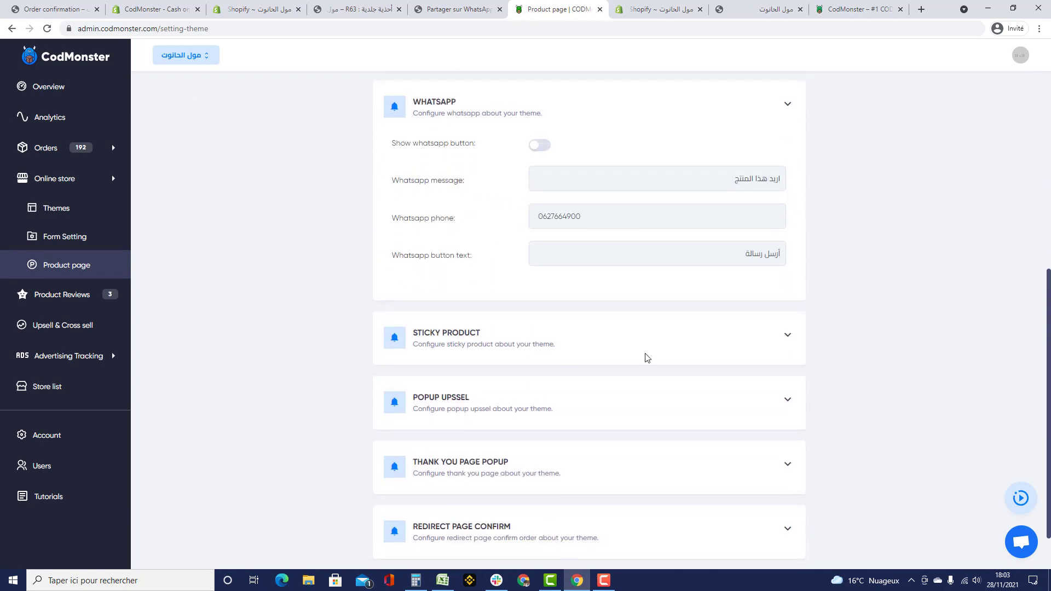
scroll(646, 358, down, 1)
click(507, 280)
scroll(624, 310, down, 1)
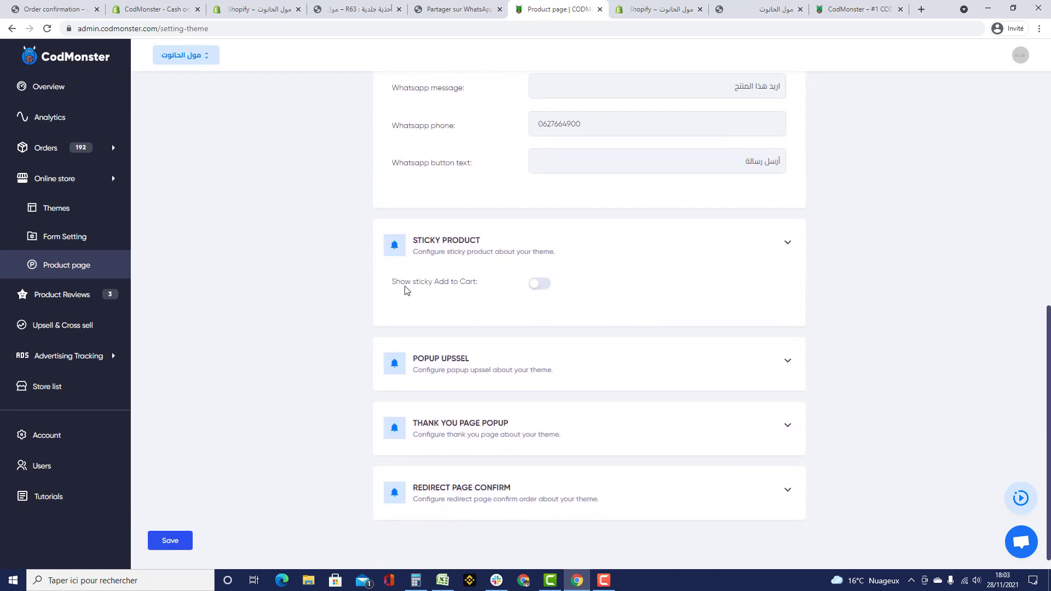
scroll(495, 291, down, 1)
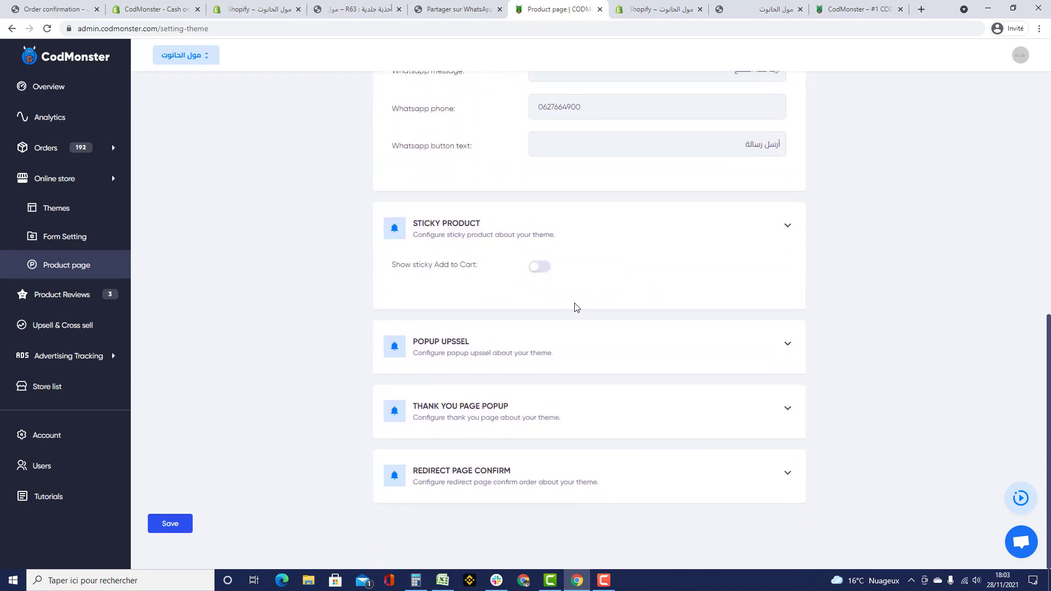
click(531, 345)
scroll(509, 323, down, 4)
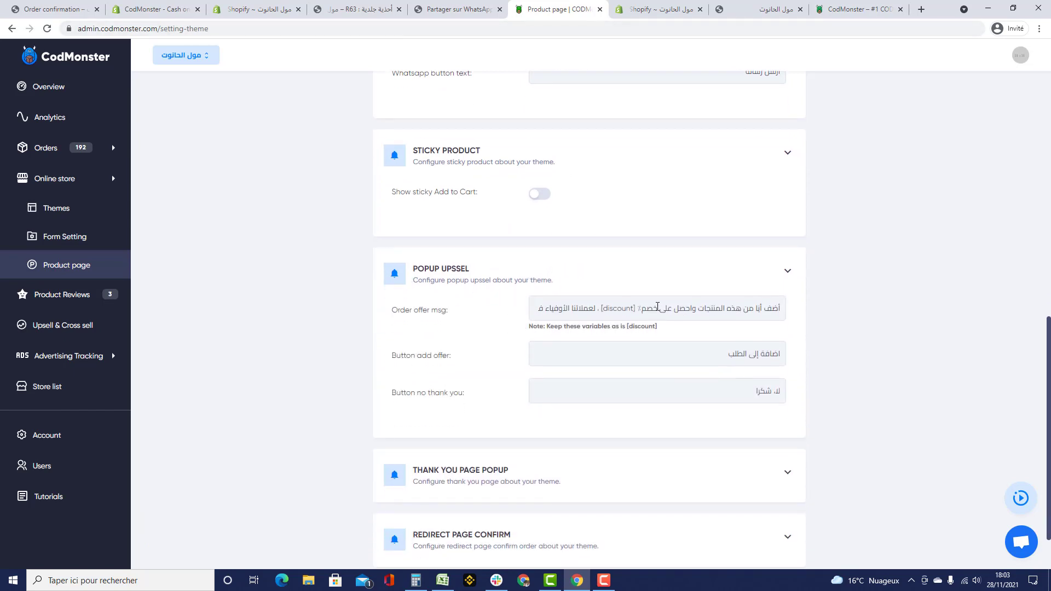
- Check the order form on the R63 product page and close the WhatsApp chat tab
click(356, 8)
scroll(652, 244, up, 4)
scroll(730, 301, down, 2)
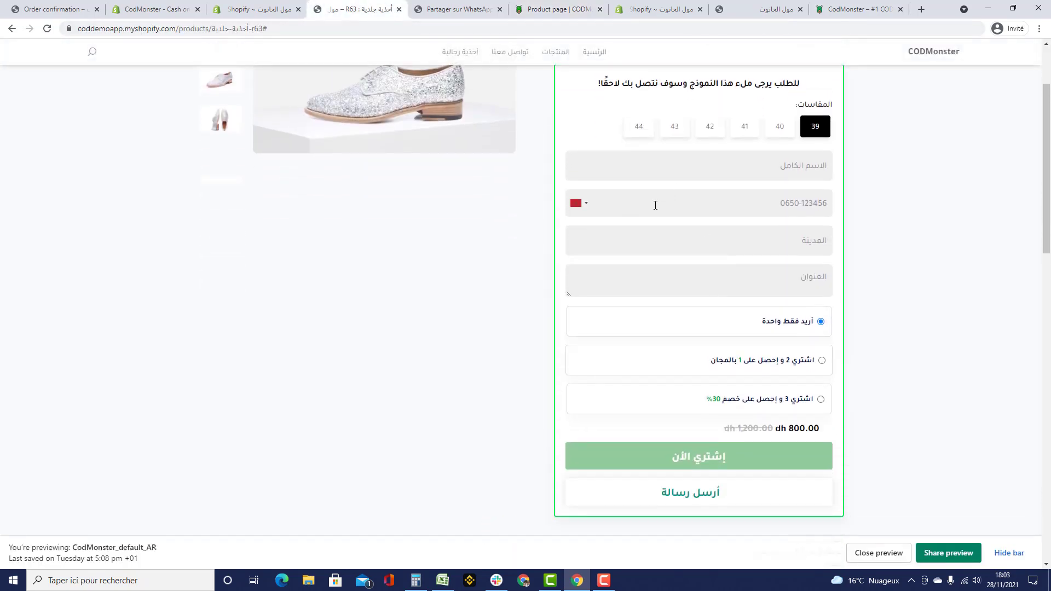
click(786, 243)
click(464, 10)
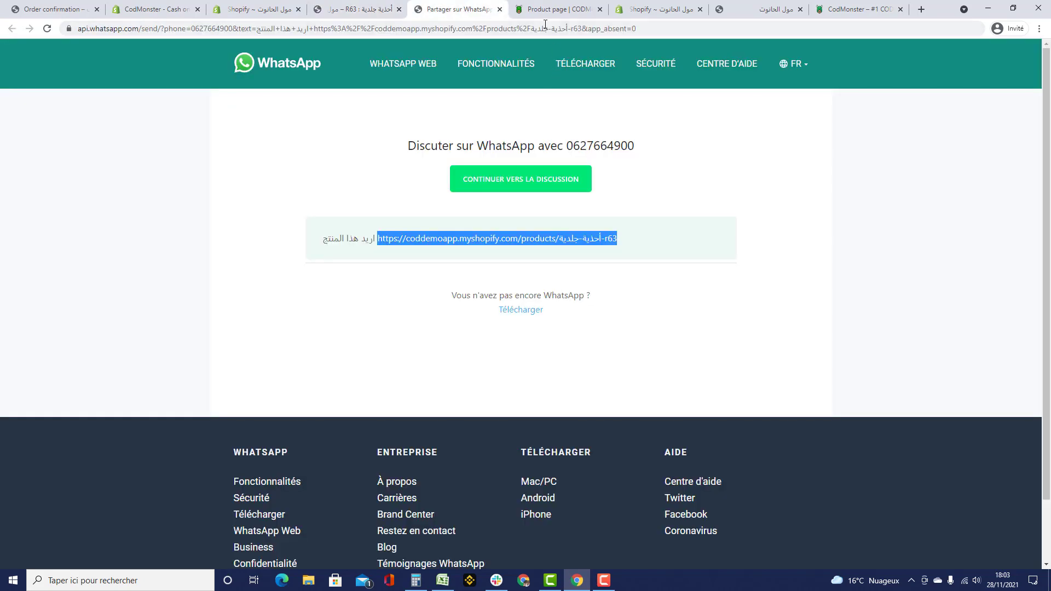
click(499, 9)
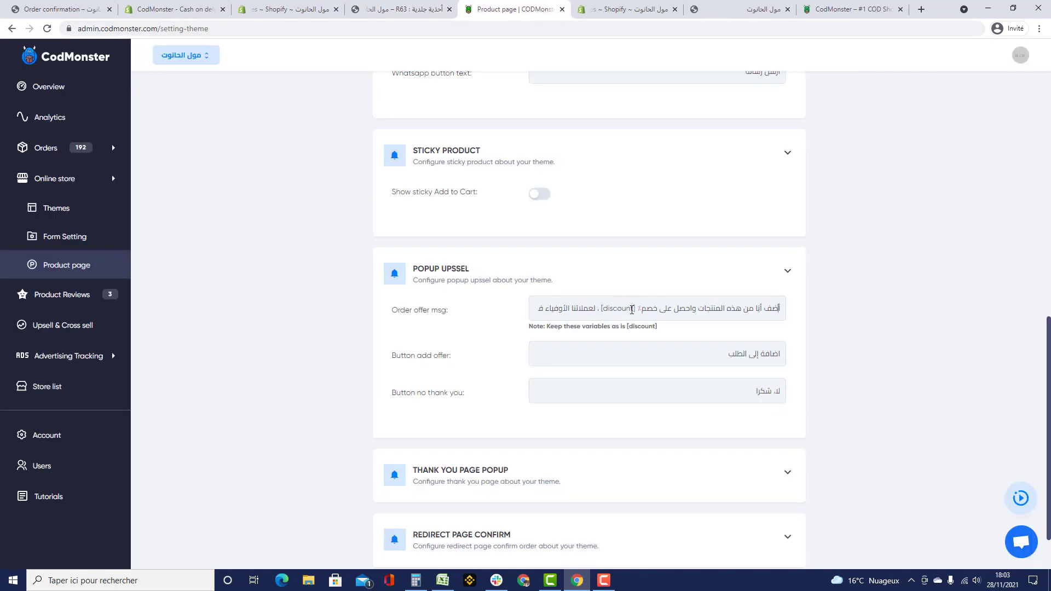
- Review the upsell decline wording, then expand Thank you page popup and its order confirmation details
scroll(777, 297, down, 2)
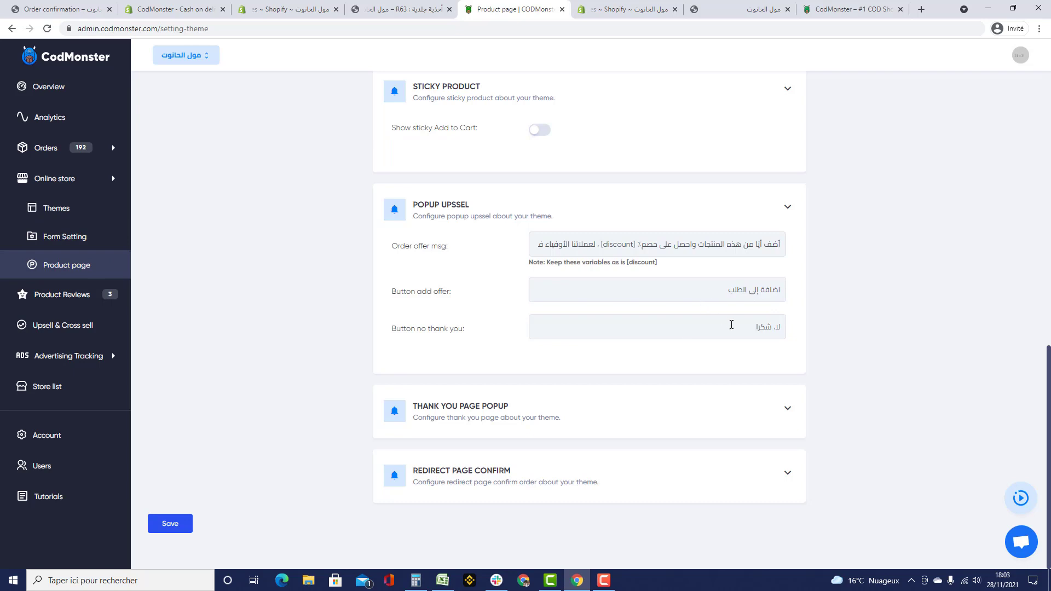
drag(771, 326, 389, 344)
click(645, 411)
scroll(769, 380, down, 2)
drag(722, 354, 809, 369)
drag(630, 392, 850, 390)
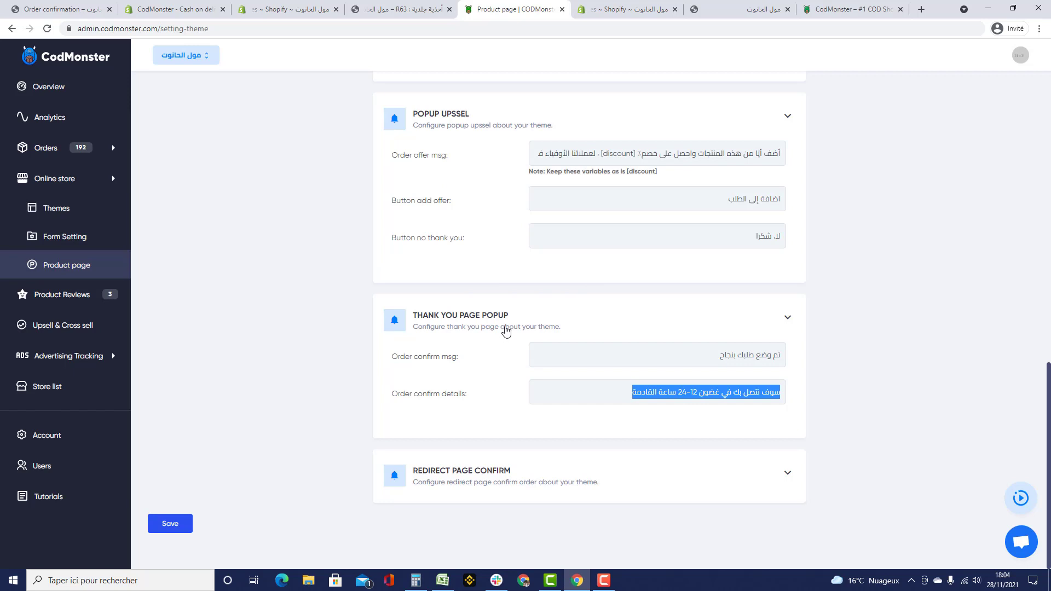
- Expand Redirect page confirm, check its order confirmation URL, then open Product Reviews
click(540, 479)
scroll(814, 418, down, 2)
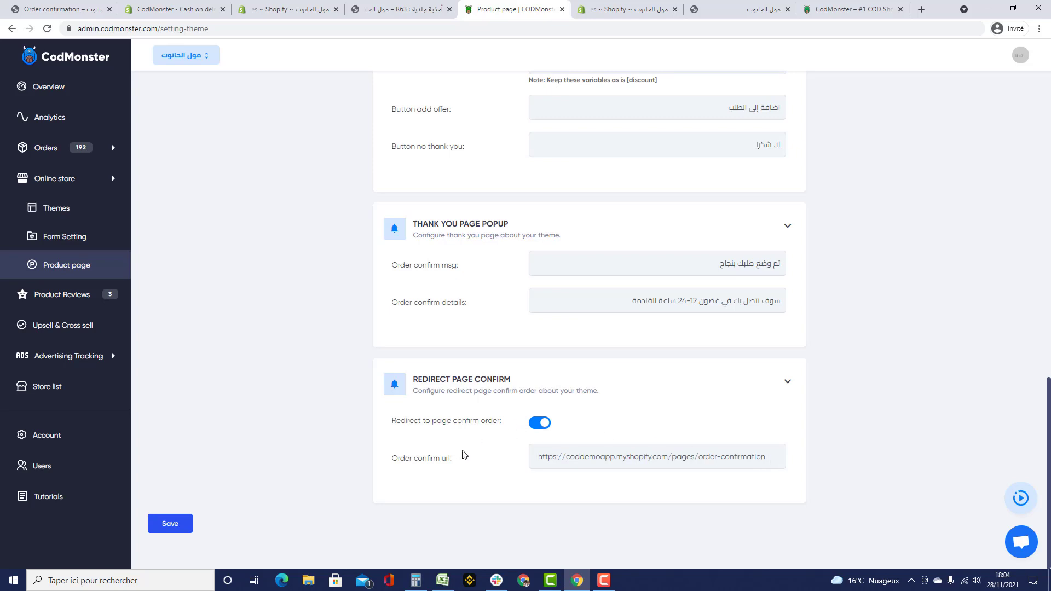
drag(534, 459, 778, 458)
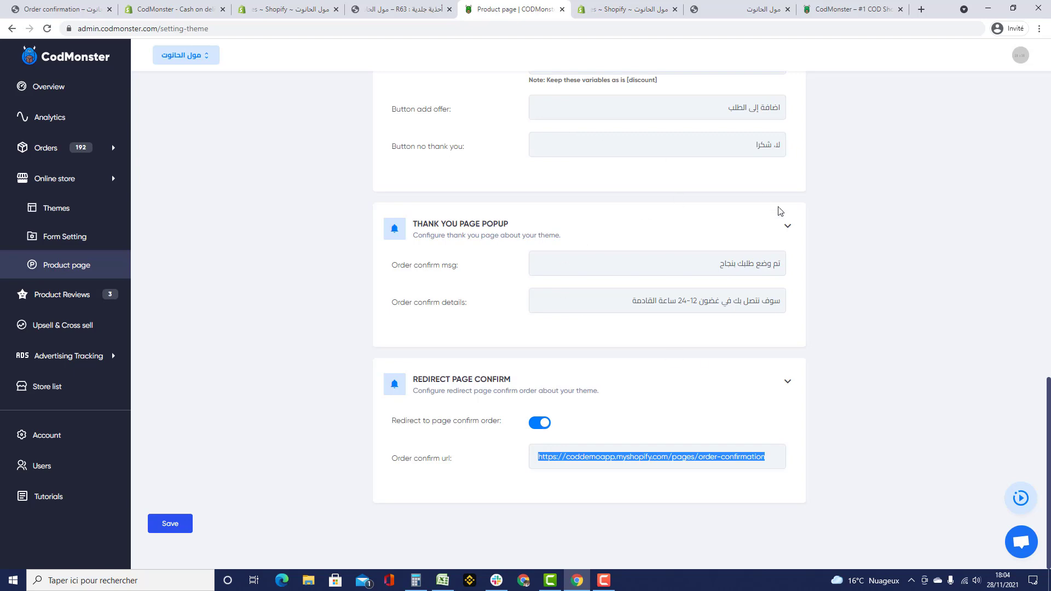
scroll(859, 250, up, 9)
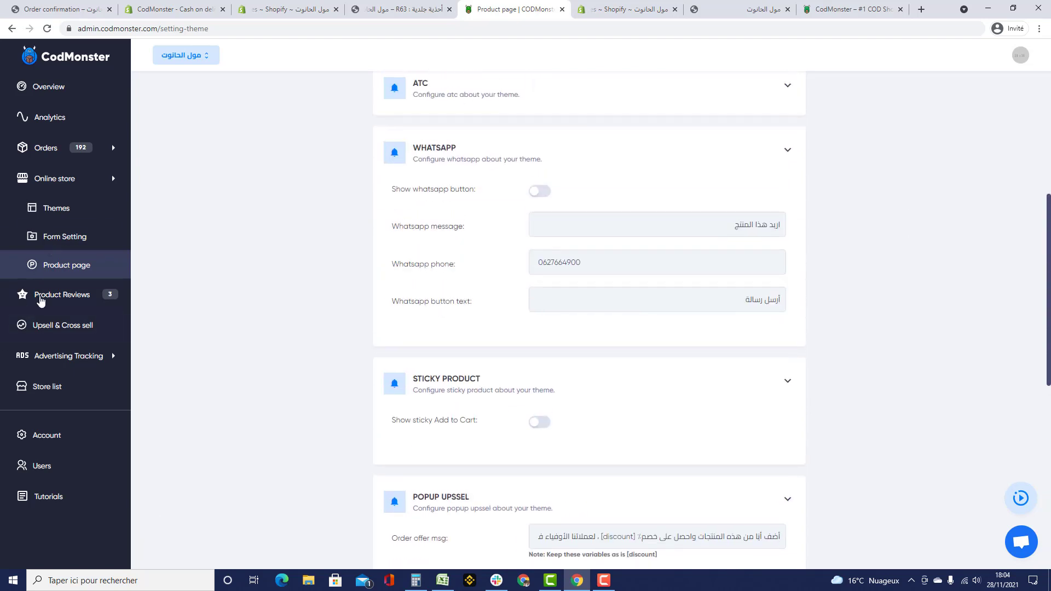
click(39, 302)
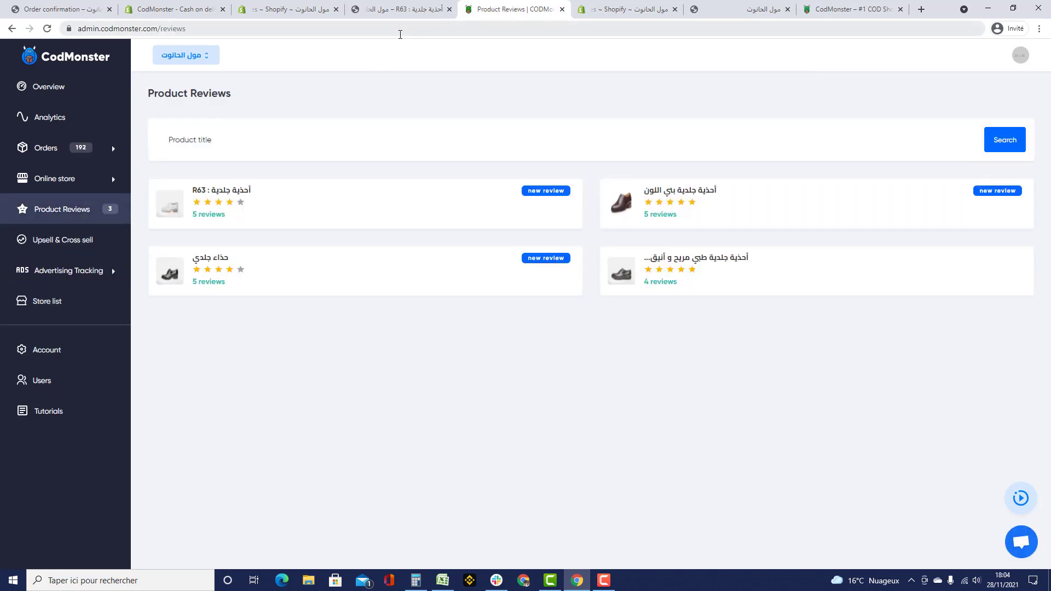
- Scroll to the R63 product page's review section and open the write-a-review form
click(392, 11)
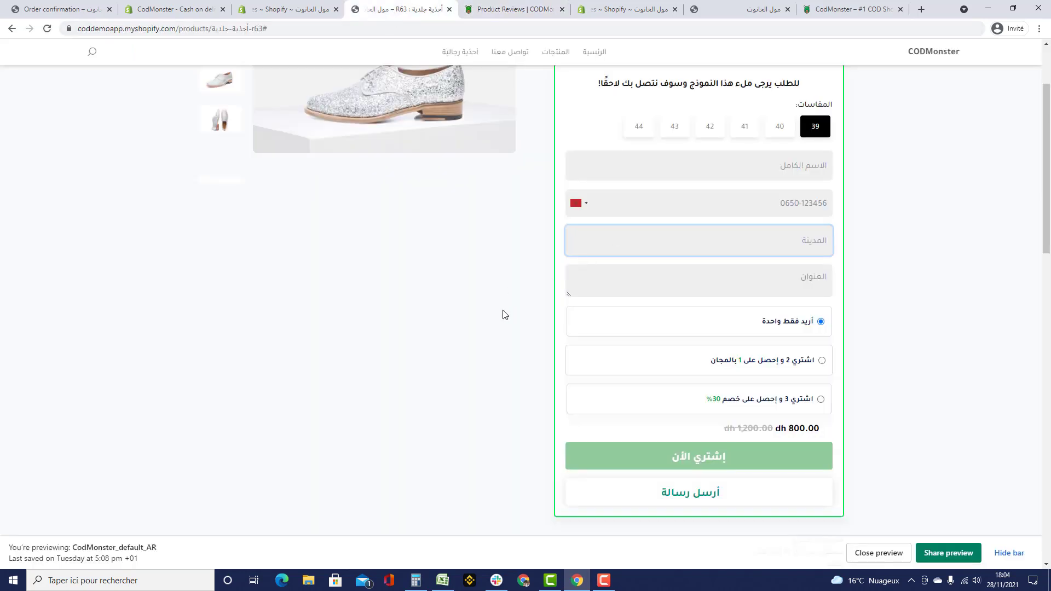
scroll(509, 323, down, 7)
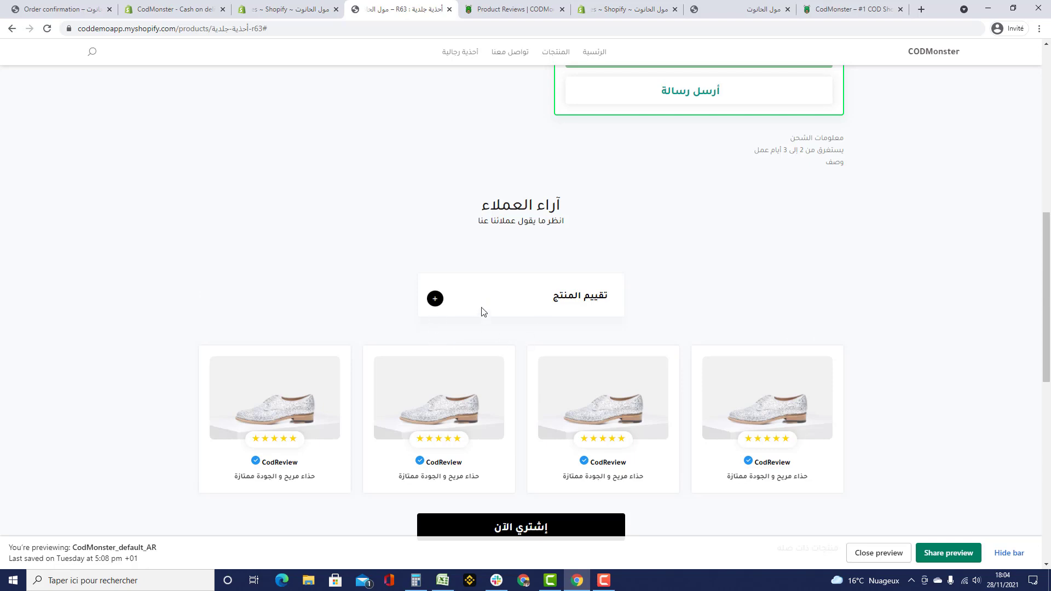
scroll(486, 300, down, 2)
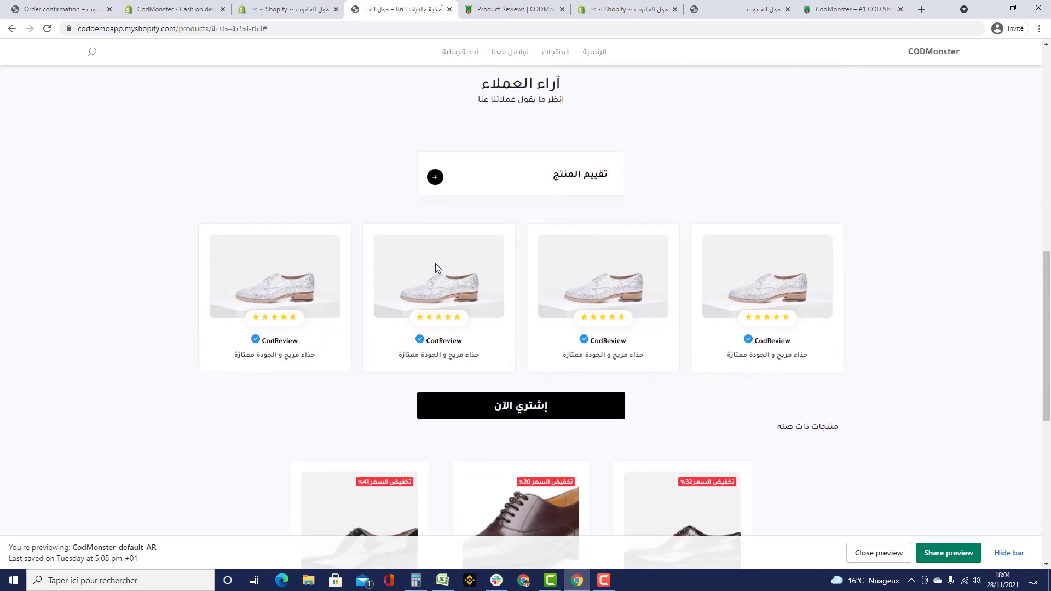
scroll(439, 265, up, 2)
scroll(399, 286, down, 1)
click(435, 262)
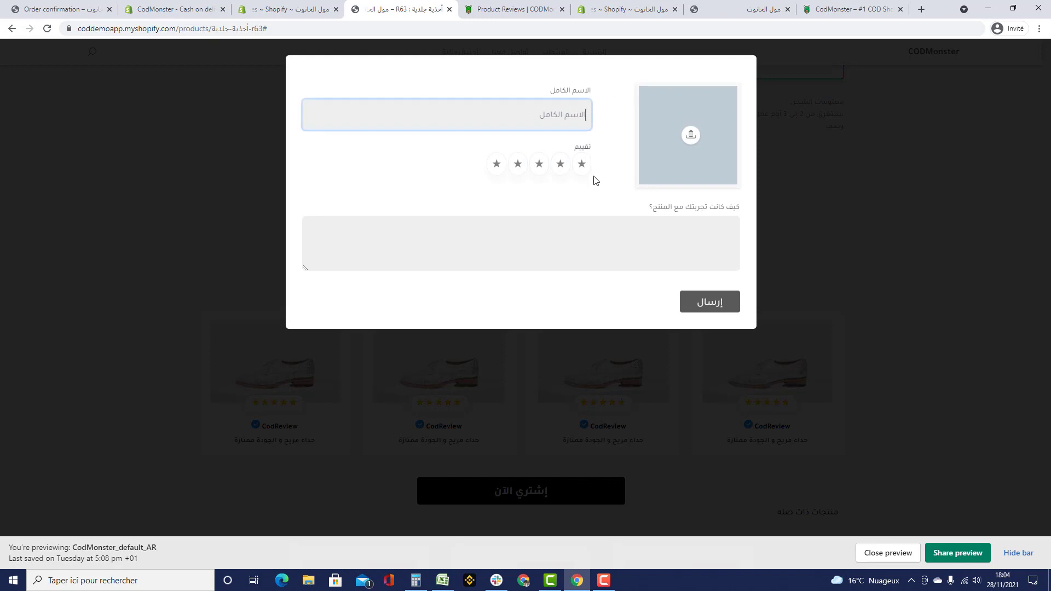
- Give a five-star rating with the reviewer's name and comment 'good', and submit the review
click(494, 163)
click(676, 233)
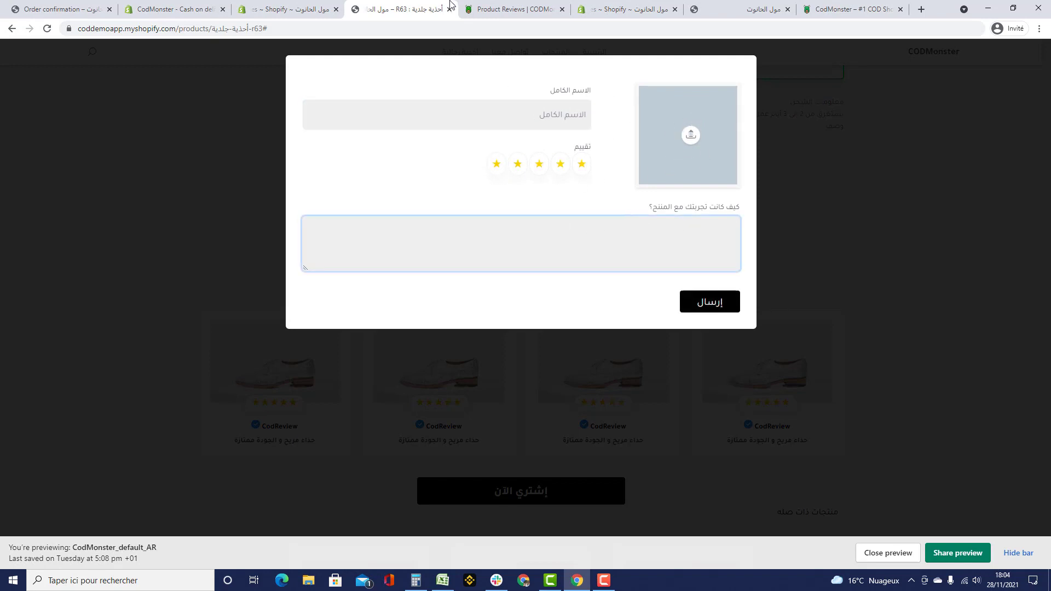
click(559, 114)
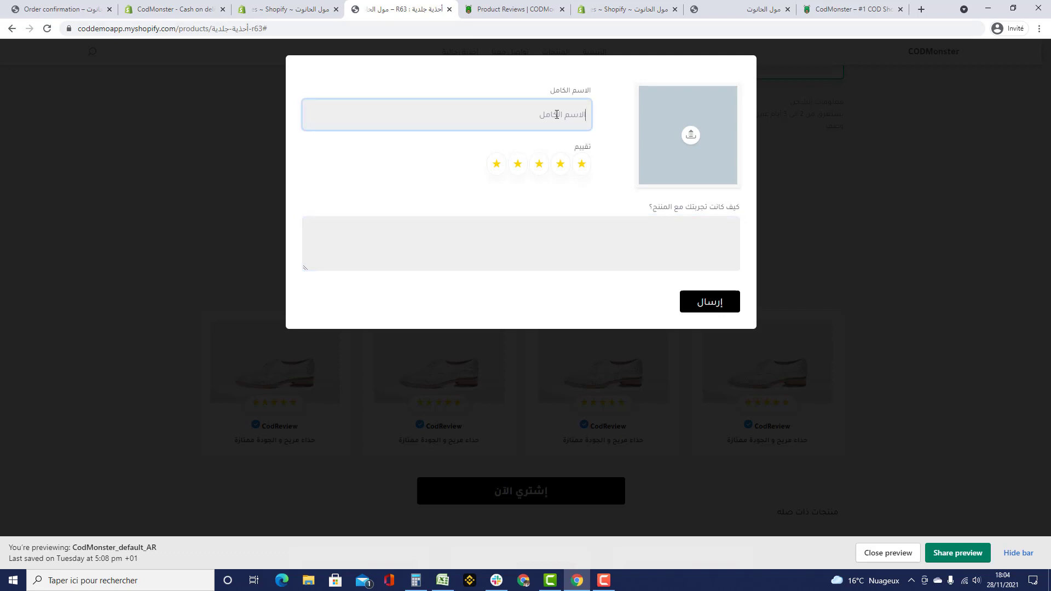
text(great)
click(612, 224)
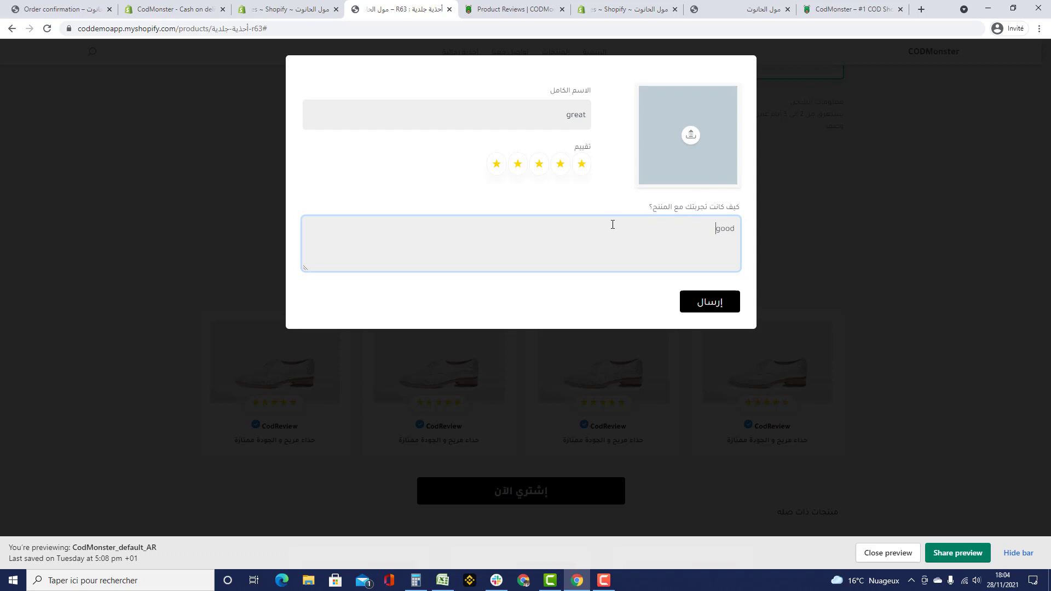
double_click(574, 113)
text(ami)
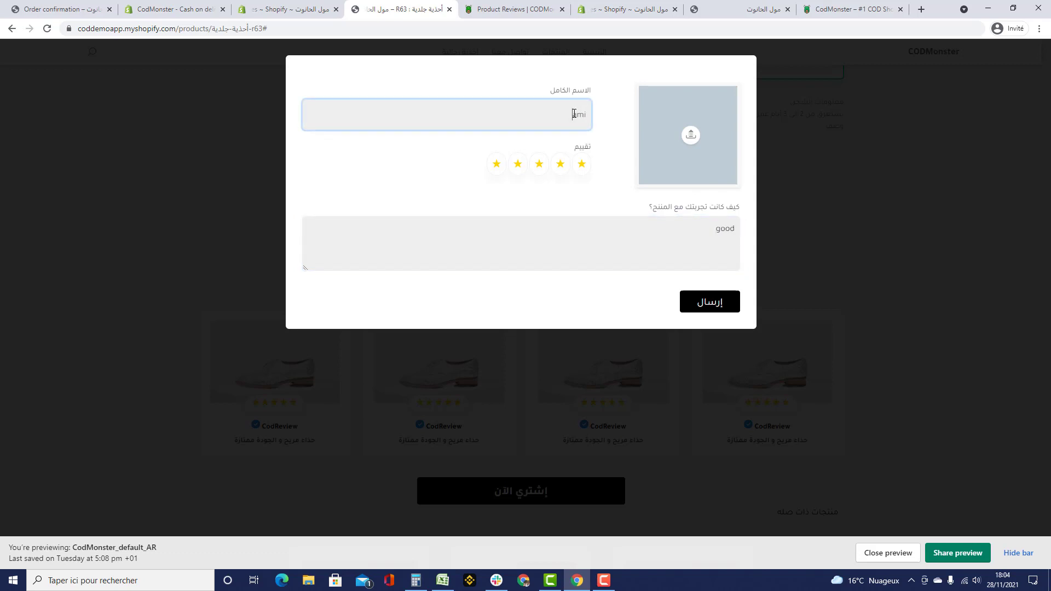
text(ne)
click(730, 314)
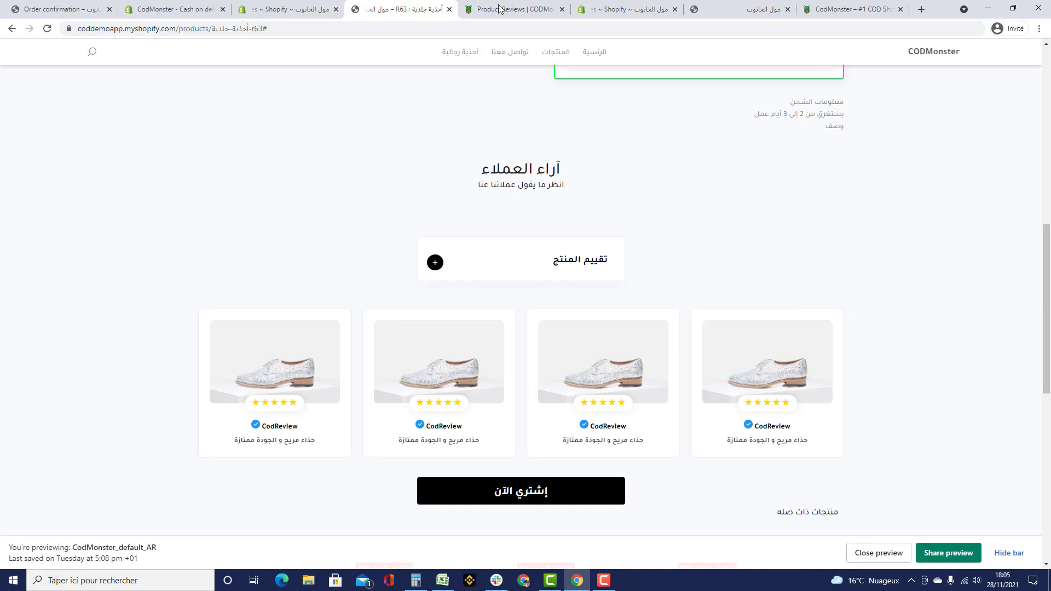
click(499, 9)
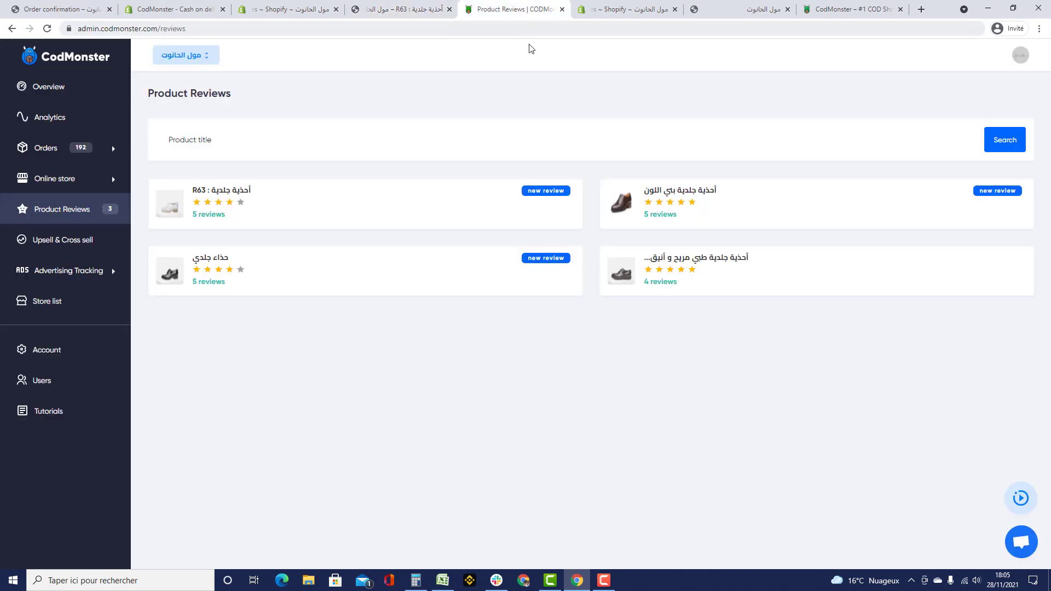
- Reload Product Reviews, glance at the product page, and reload until R63 shows 6 reviews
key(F5)
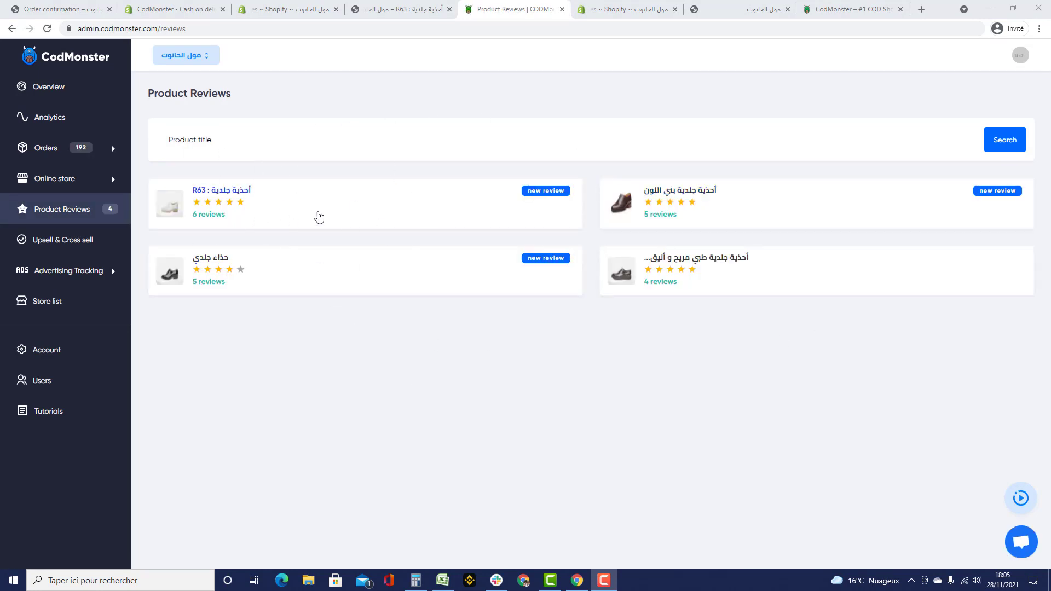
key(ctrl+Page_Up)
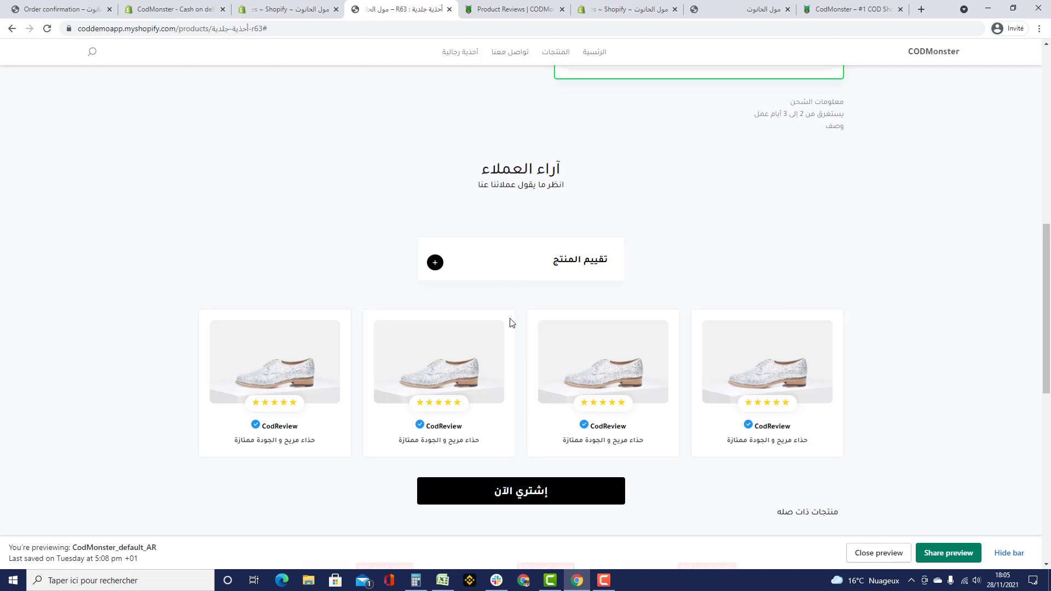
key(ctrl+Page_Down)
key(F5)
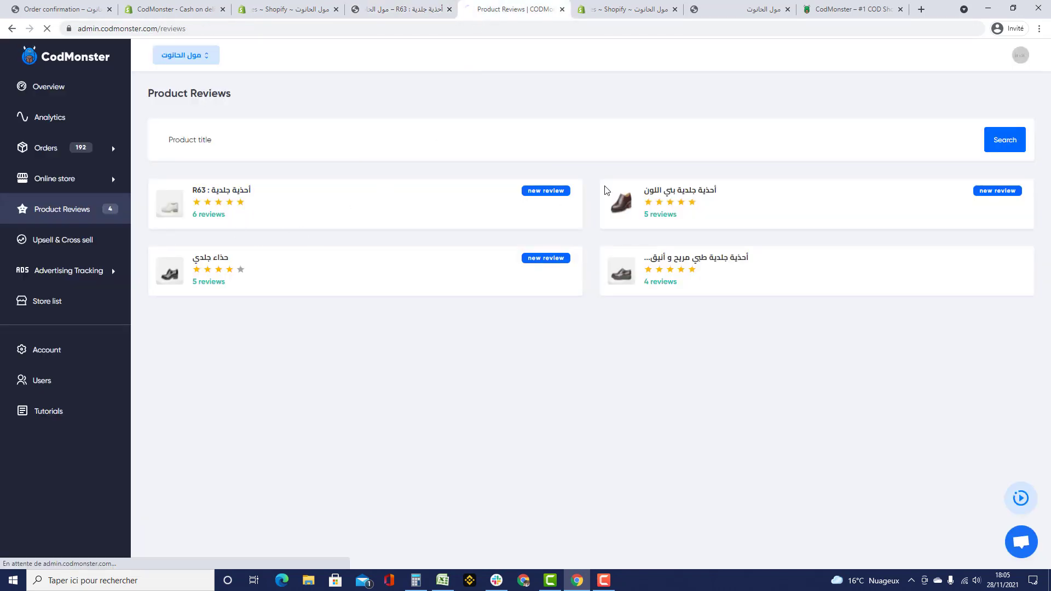
- Open R63's review table and inspect the new five-star review's comment without changing it
click(544, 197)
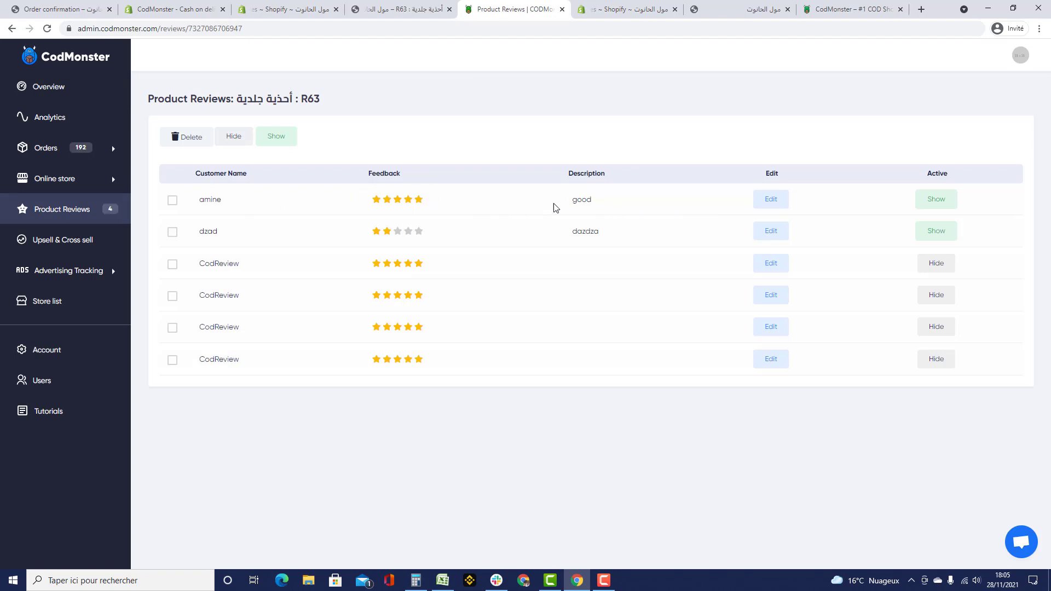
click(770, 199)
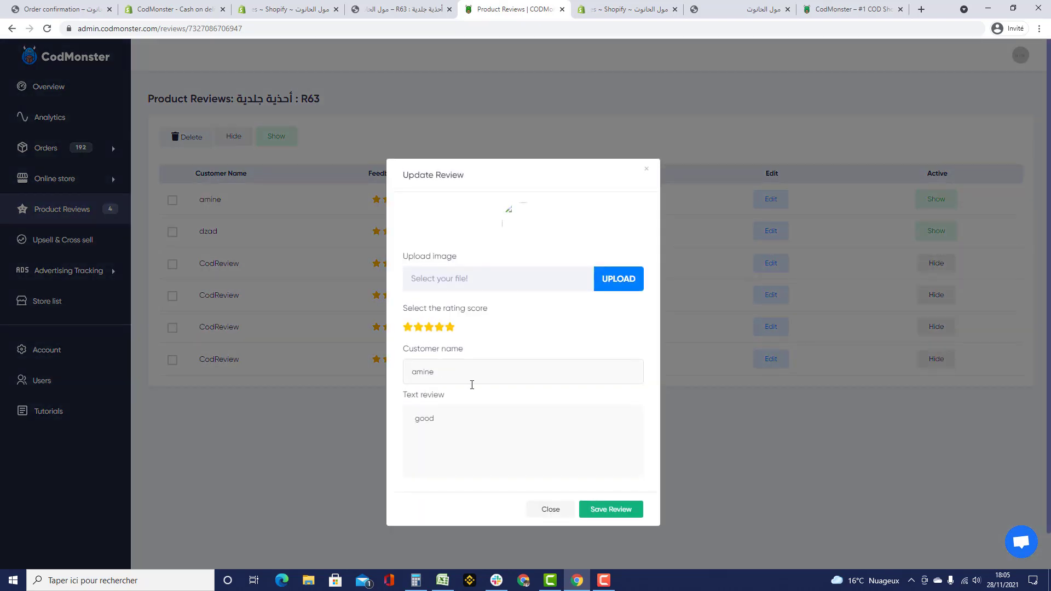
drag(435, 419, 370, 416)
click(648, 172)
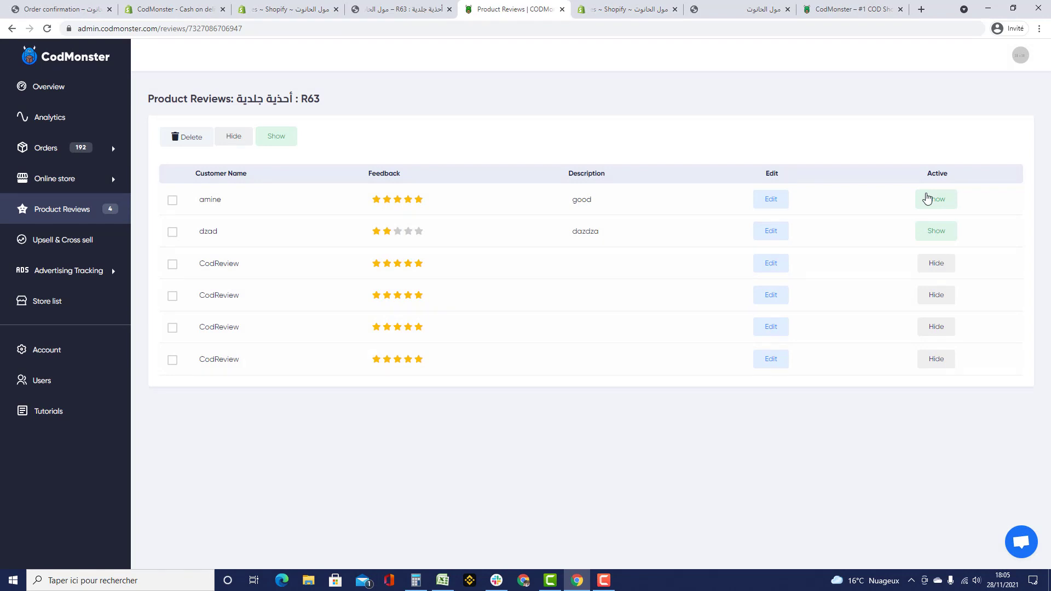
- Select the new test review and confirm its deletion
click(172, 200)
click(177, 138)
click(638, 384)
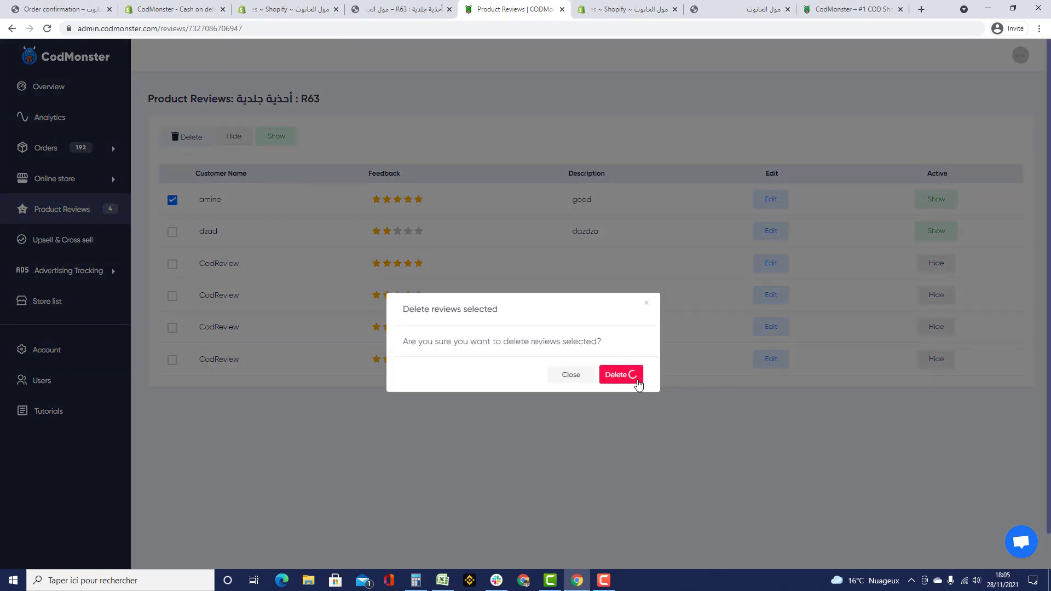
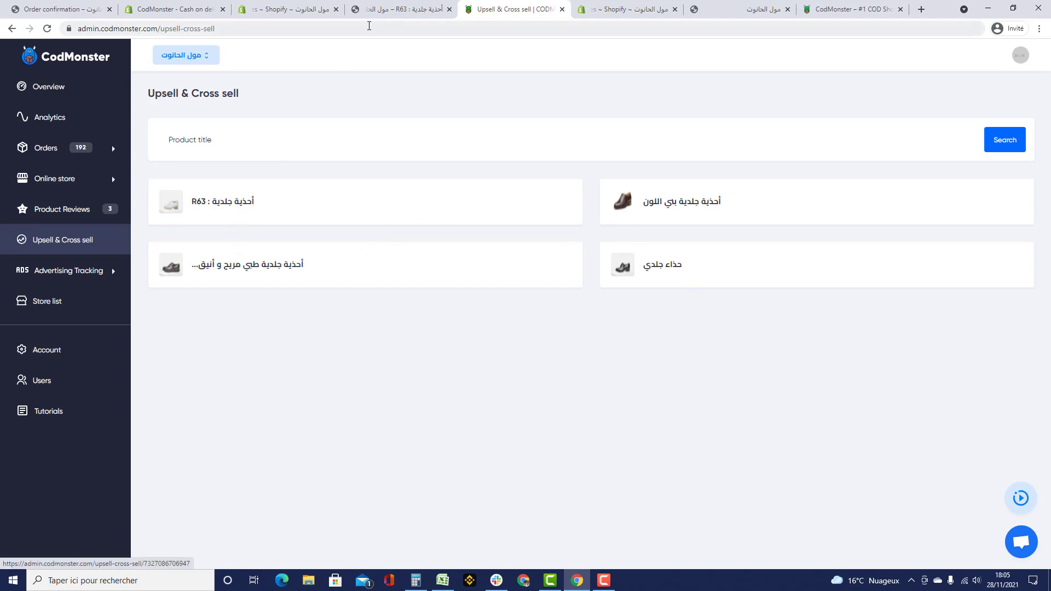
- Glance at the R63 storefront page, then open the R63 leather shoes card in Upsell & Cross sell
click(400, 9)
scroll(586, 244, up, 15)
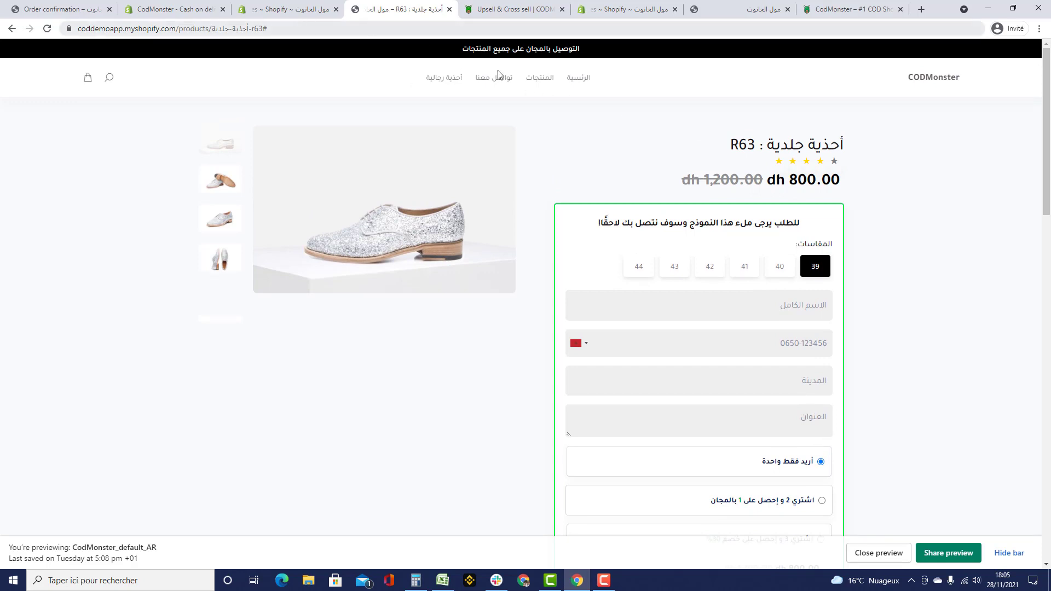
click(506, 11)
click(235, 200)
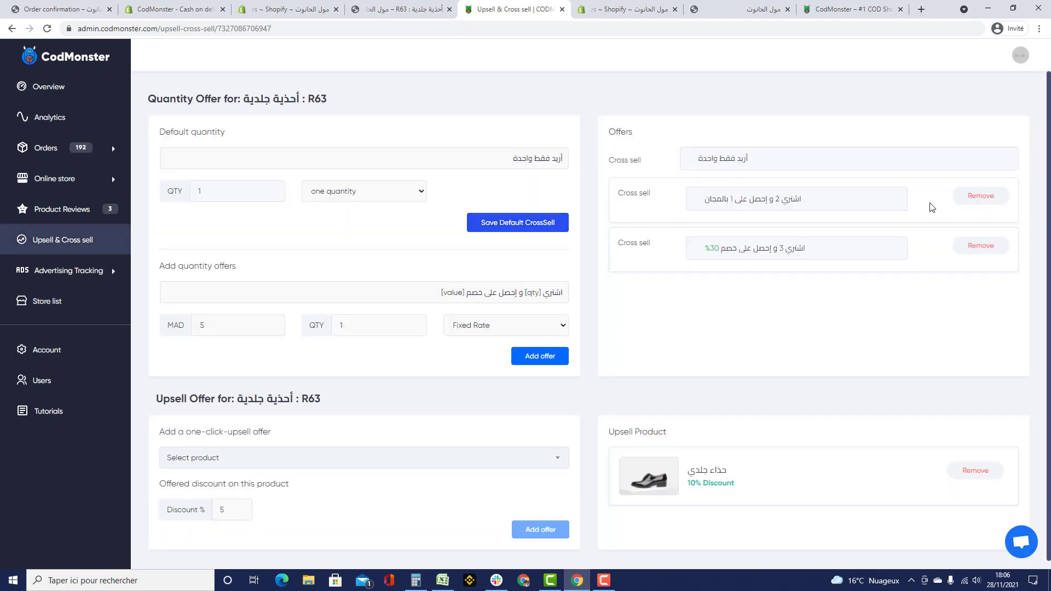
- Delete the 30% discount offer, and add then remove a 5 MAD fixed-rate offer
click(980, 246)
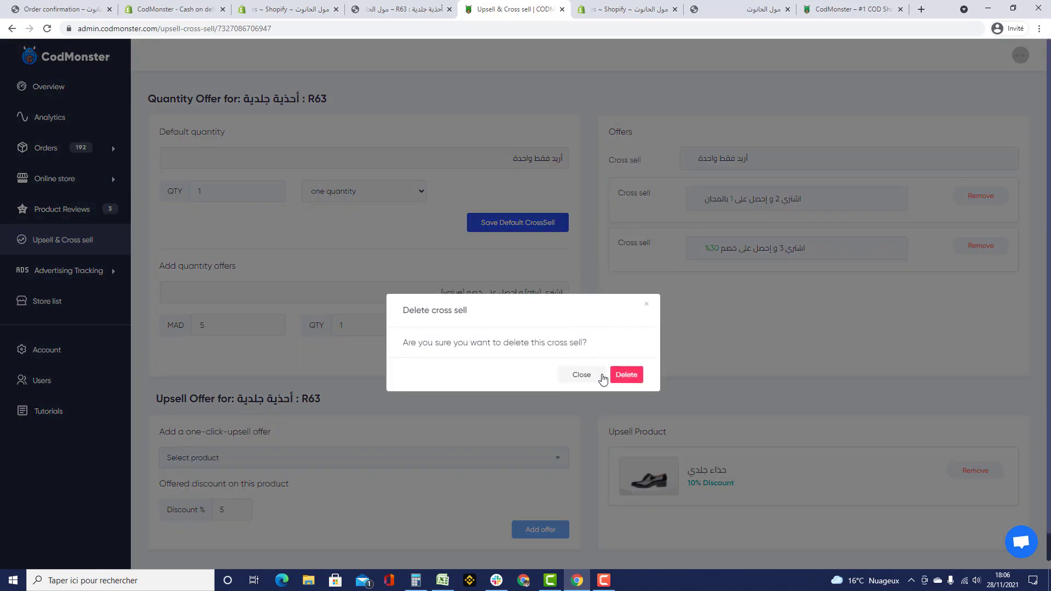
click(629, 375)
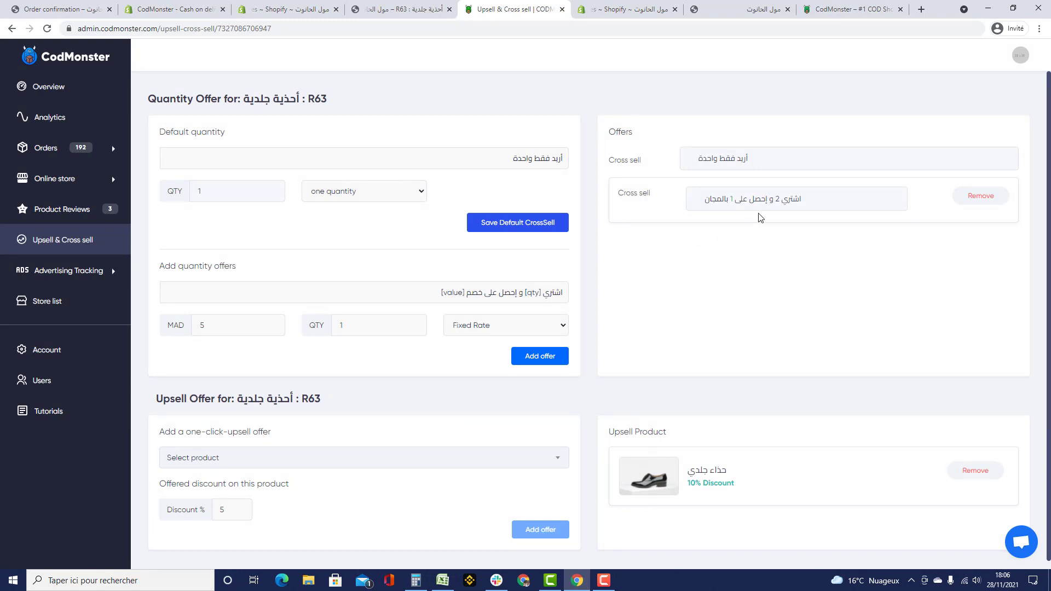
scroll(554, 260, down, 1)
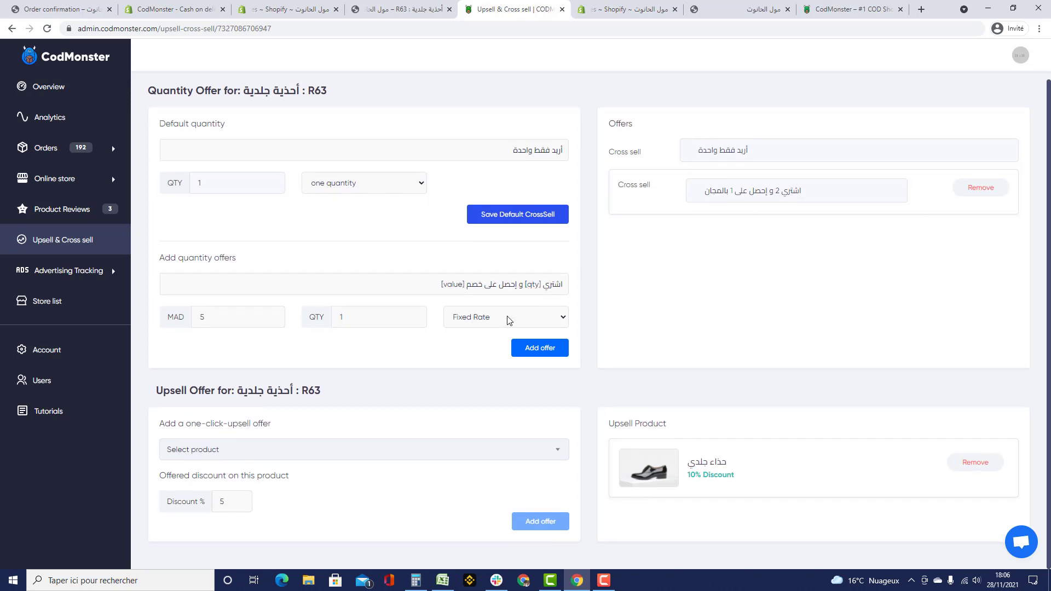
click(542, 349)
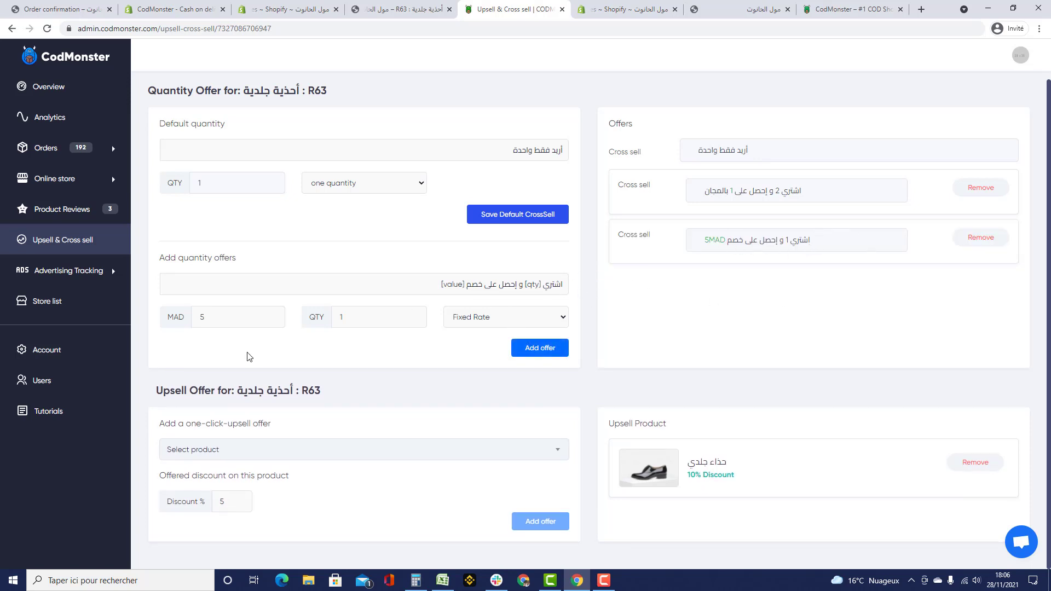
click(992, 242)
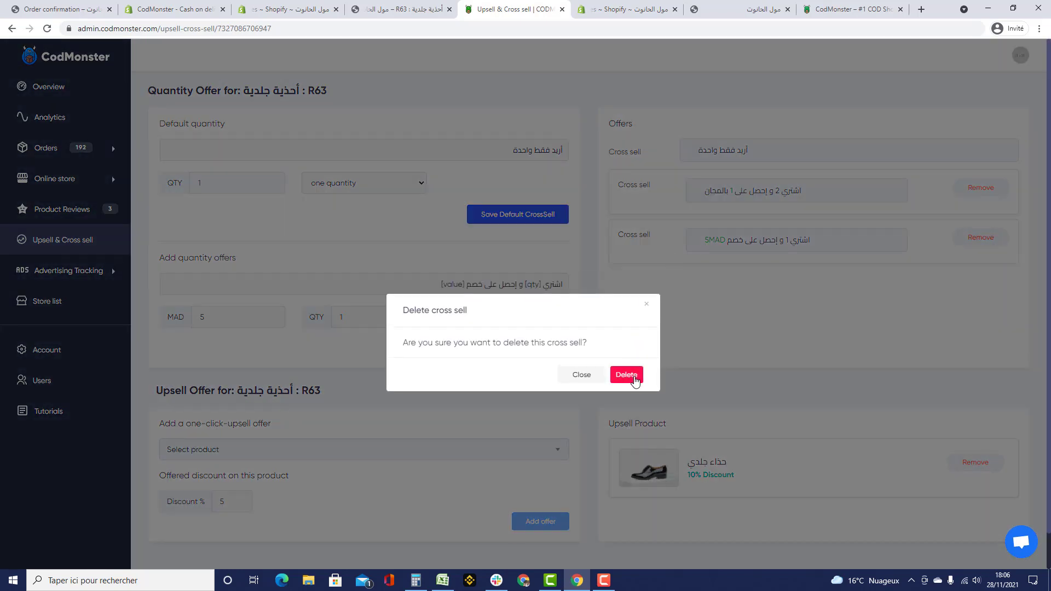
click(628, 375)
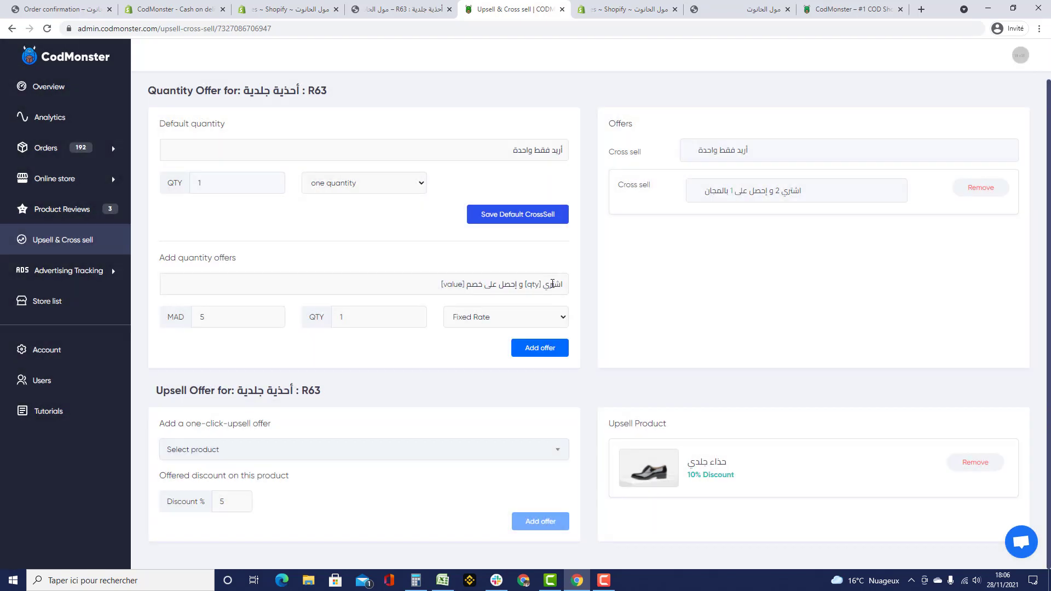
- Add a Buy x Get y Free offer with X=3 and Y=2
click(519, 317)
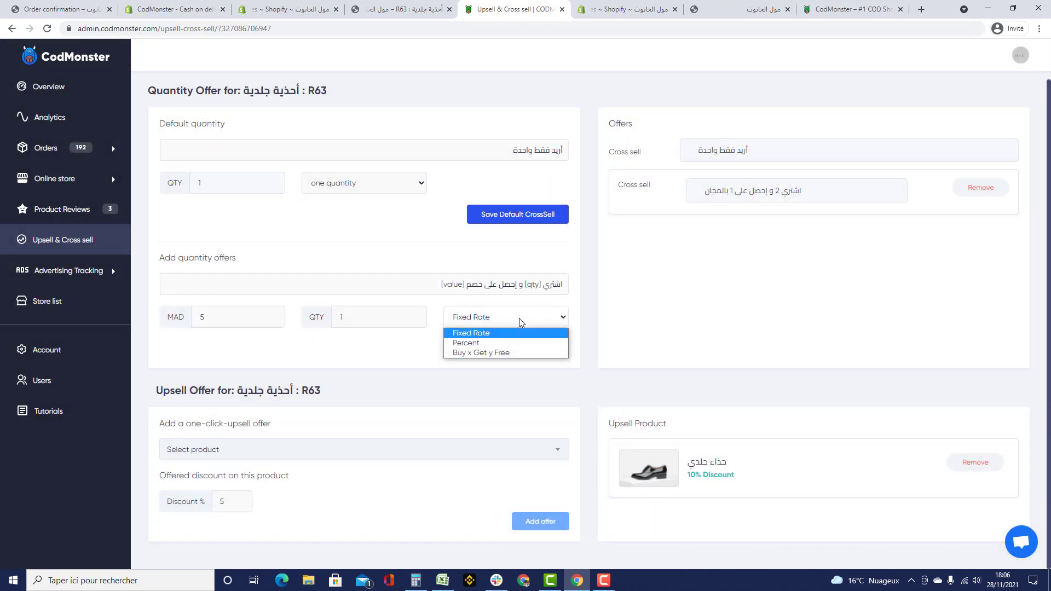
click(520, 355)
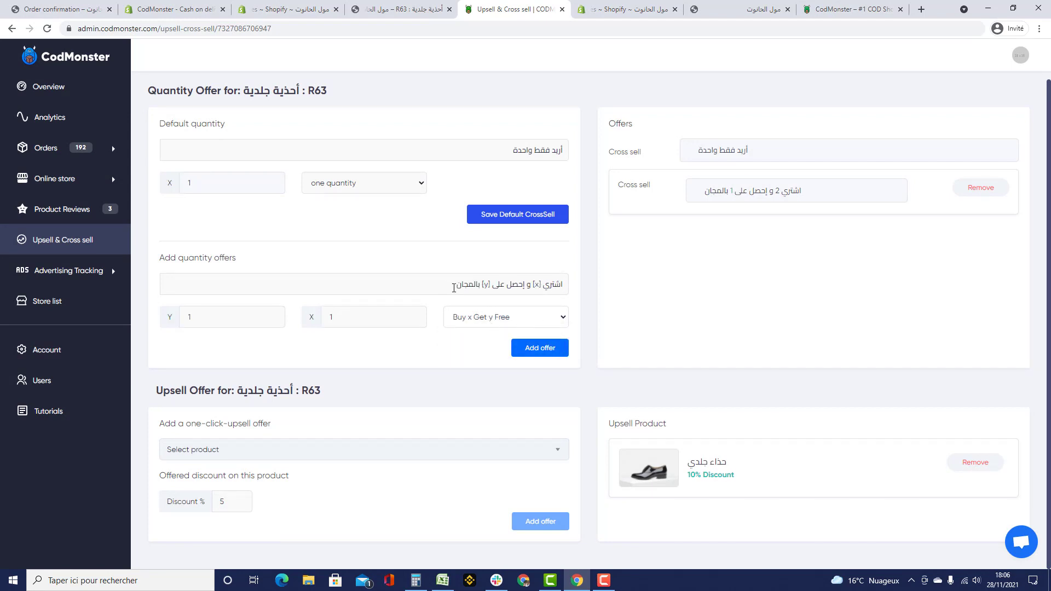
key(shift+Tab)
drag(194, 321, 178, 317)
text(2)
click(539, 347)
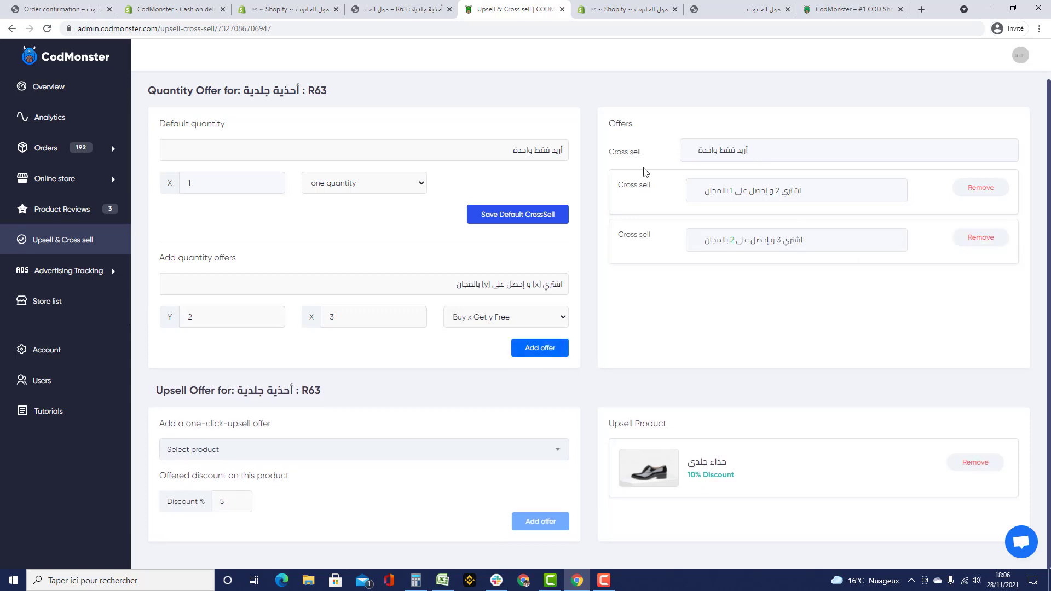
- Reload the store's R63 product page to load the new offers
click(405, 11)
click(416, 29)
key(Return)
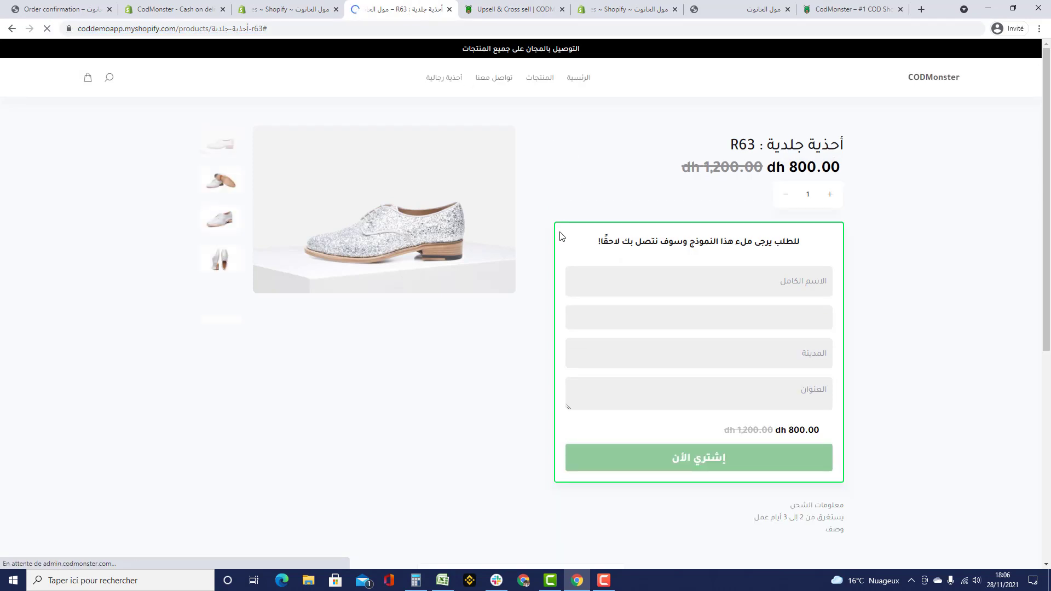
- Select the buy 3 get 2 free offer, compare it with the single pair, and reselect it
scroll(559, 236, down, 2)
scroll(574, 222, down, 4)
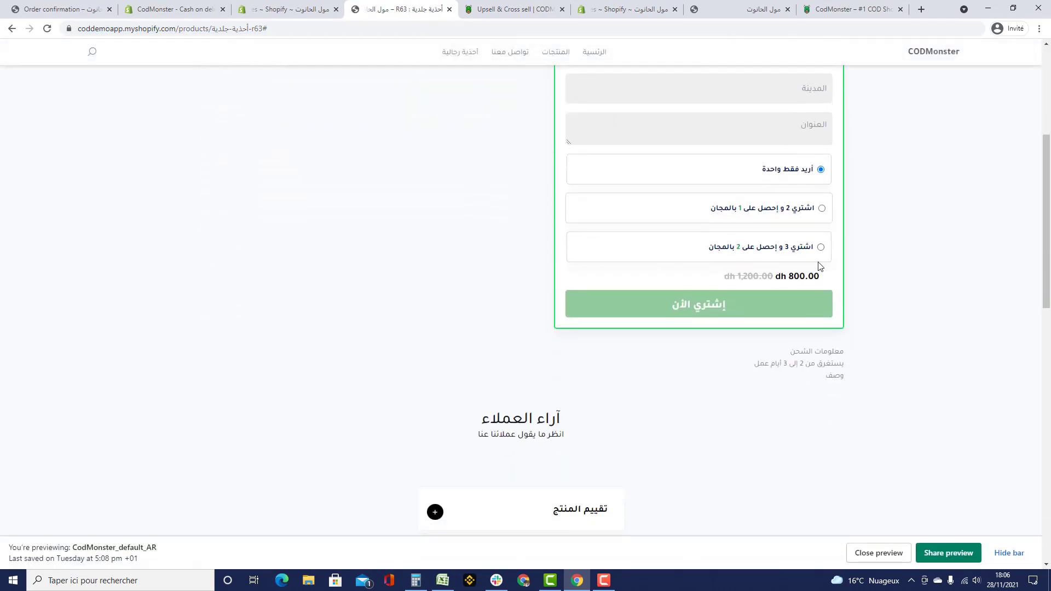
click(819, 249)
scroll(755, 283, up, 4)
scroll(755, 283, up, 2)
scroll(797, 298, down, 2)
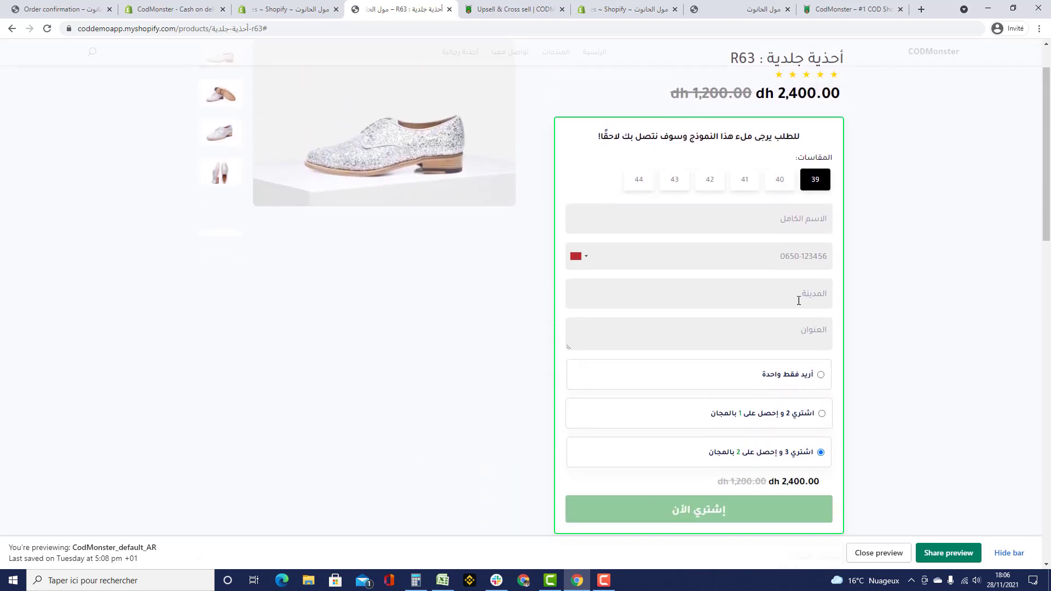
click(821, 375)
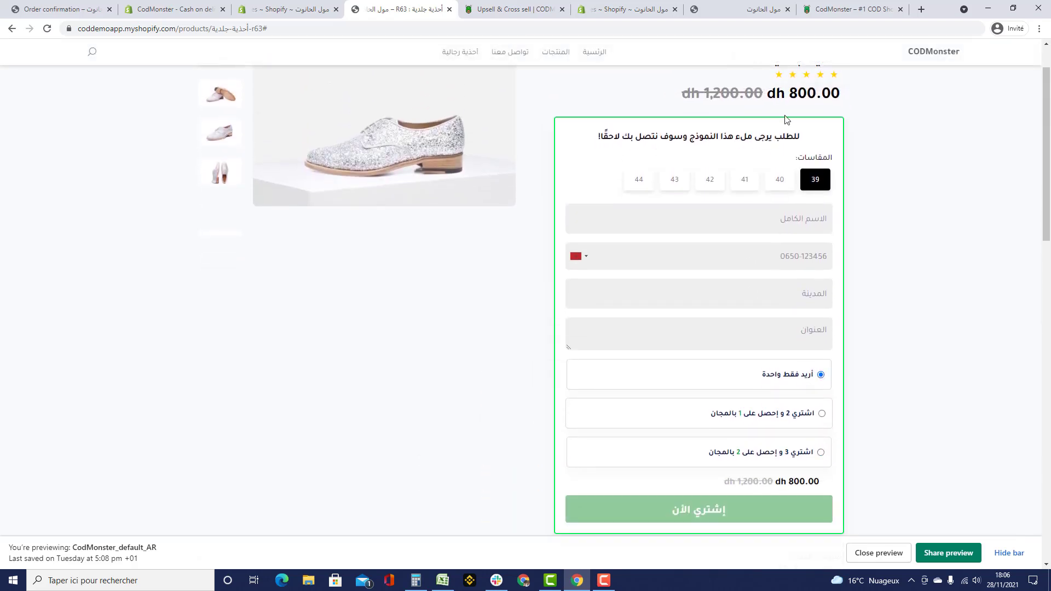
click(819, 454)
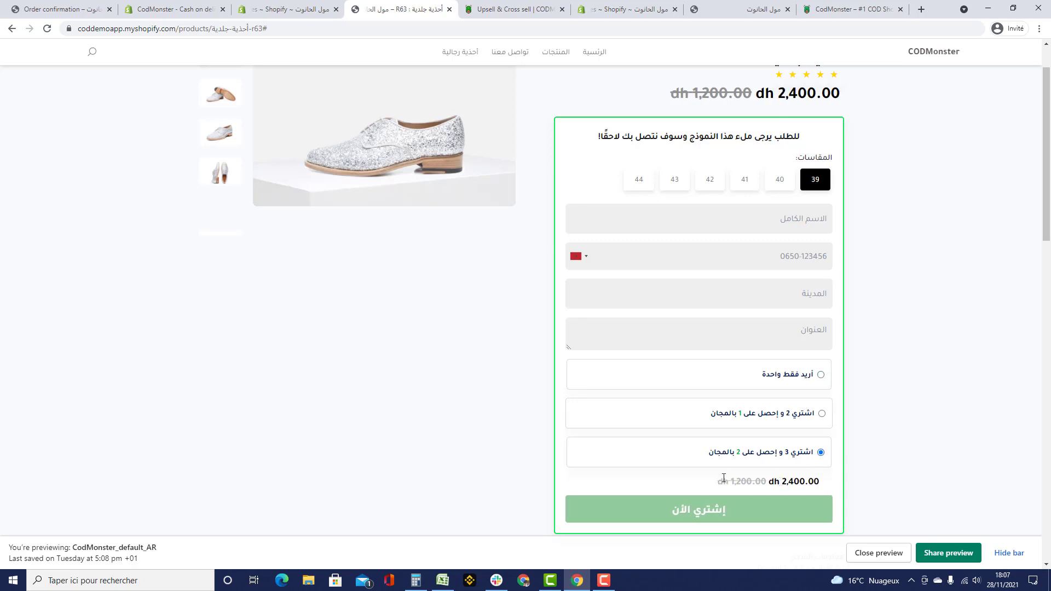
- Check the dh 2,400.00 total, then go to the Shopify Themes admin
drag(820, 482, 780, 481)
scroll(894, 415, down, 2)
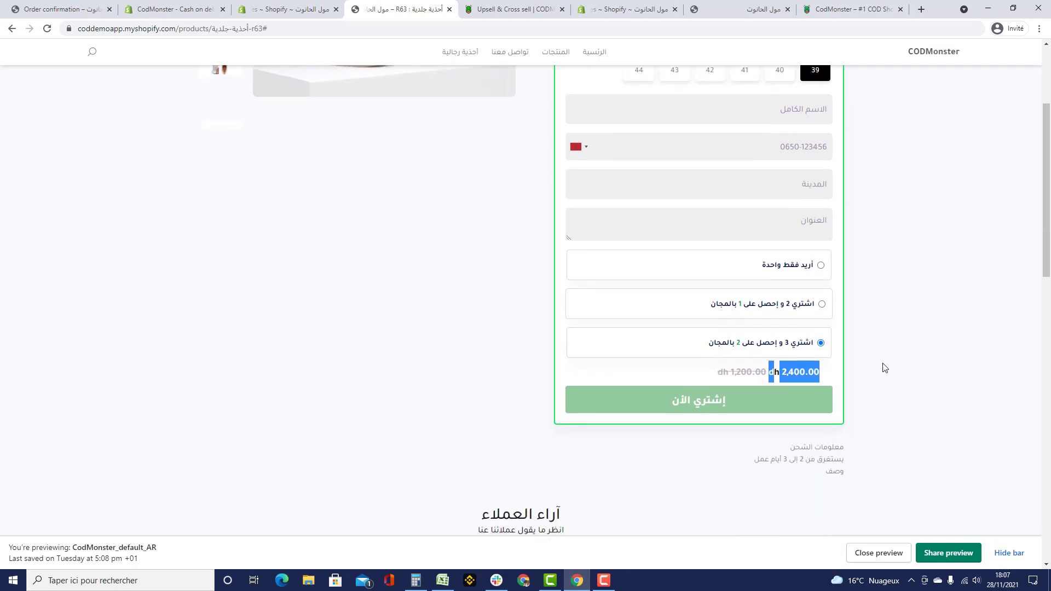
click(880, 368)
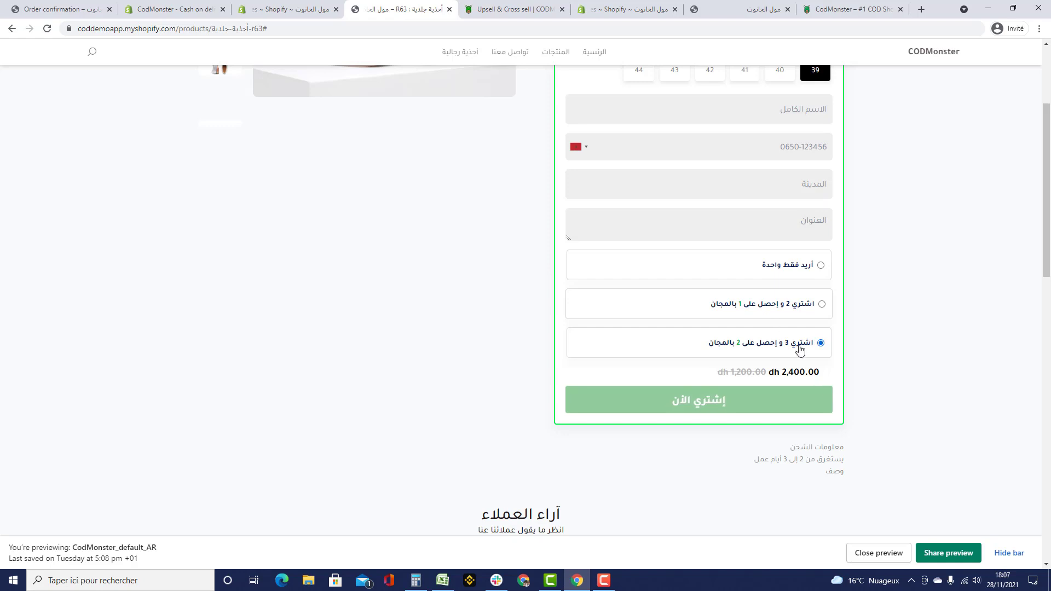
click(266, 8)
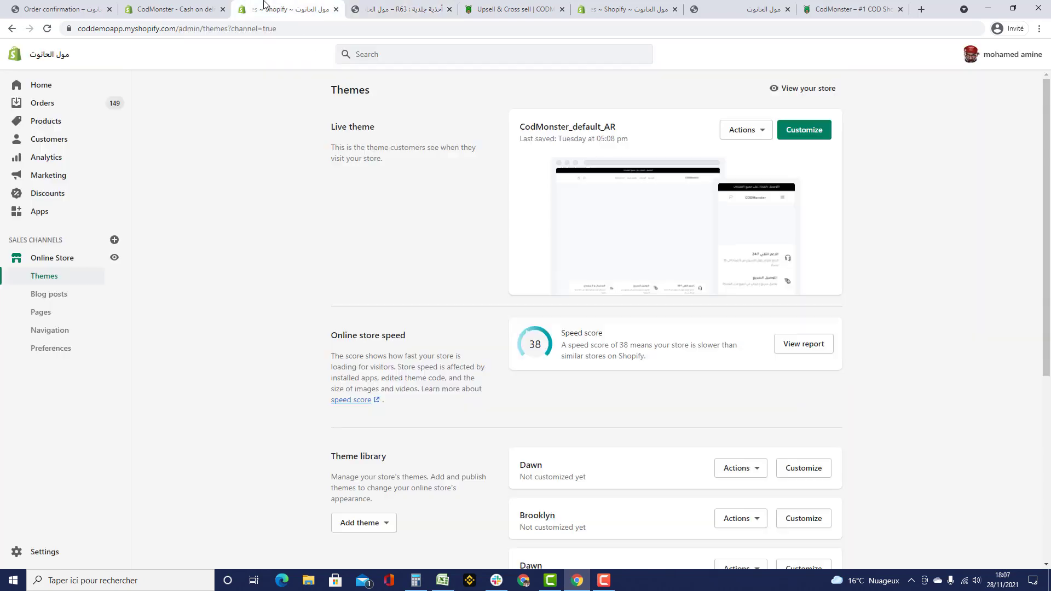
- Delete R63's buy 3 get 2 free offer in CodMonster
click(519, 12)
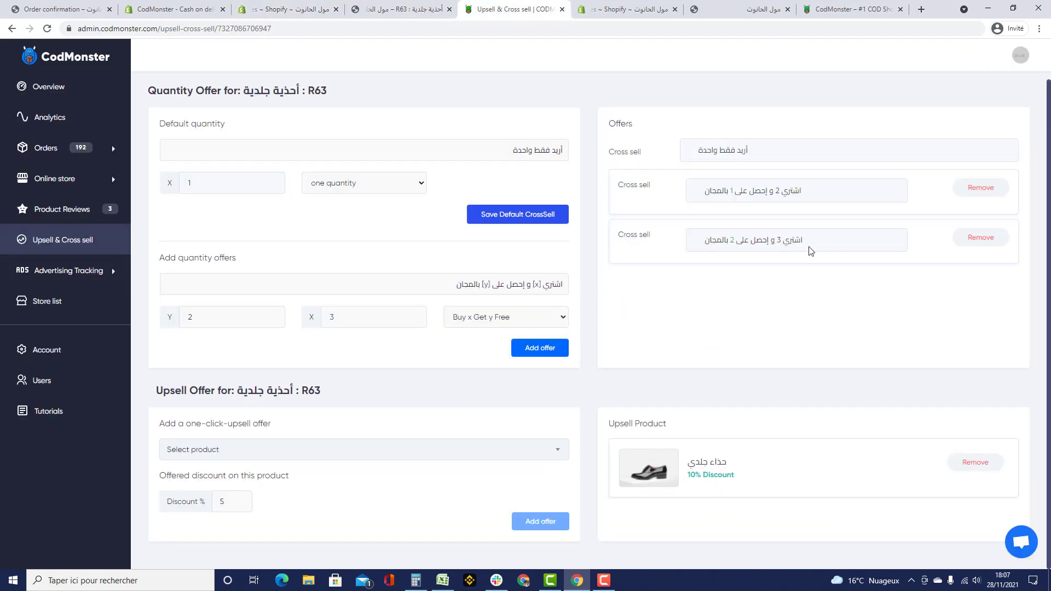
click(977, 239)
click(626, 372)
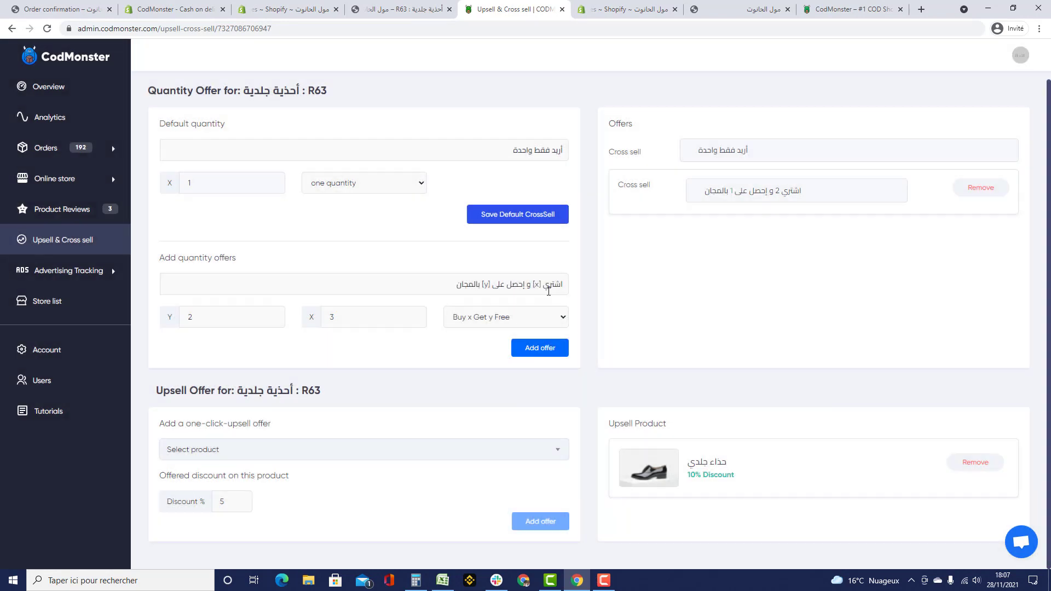
- Add a Percent offer of 45% off for quantity 3, then reload the product page
click(547, 317)
click(485, 342)
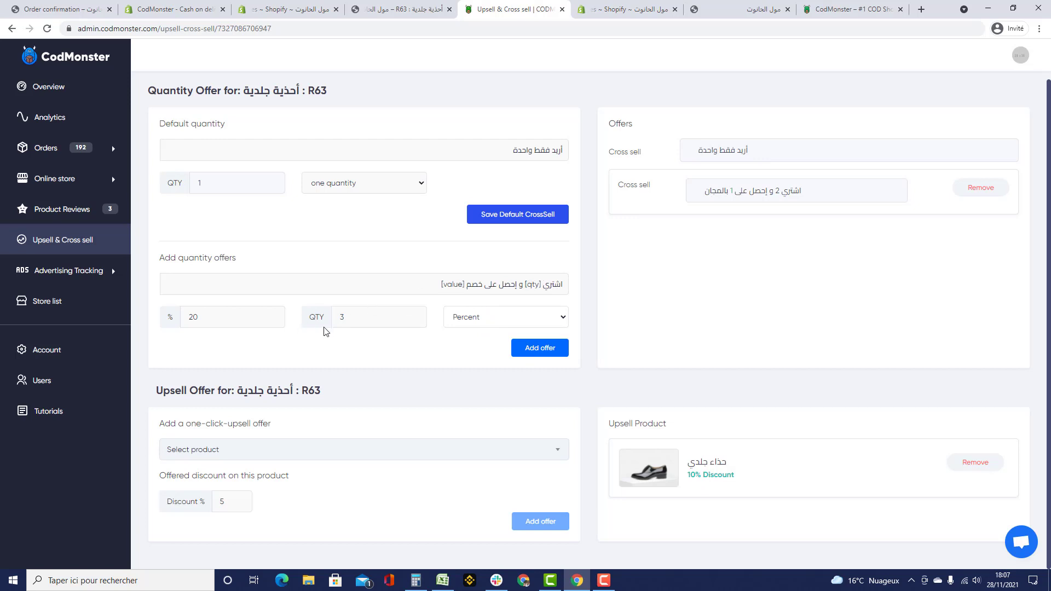
drag(326, 317, 413, 305)
text(45)
click(537, 346)
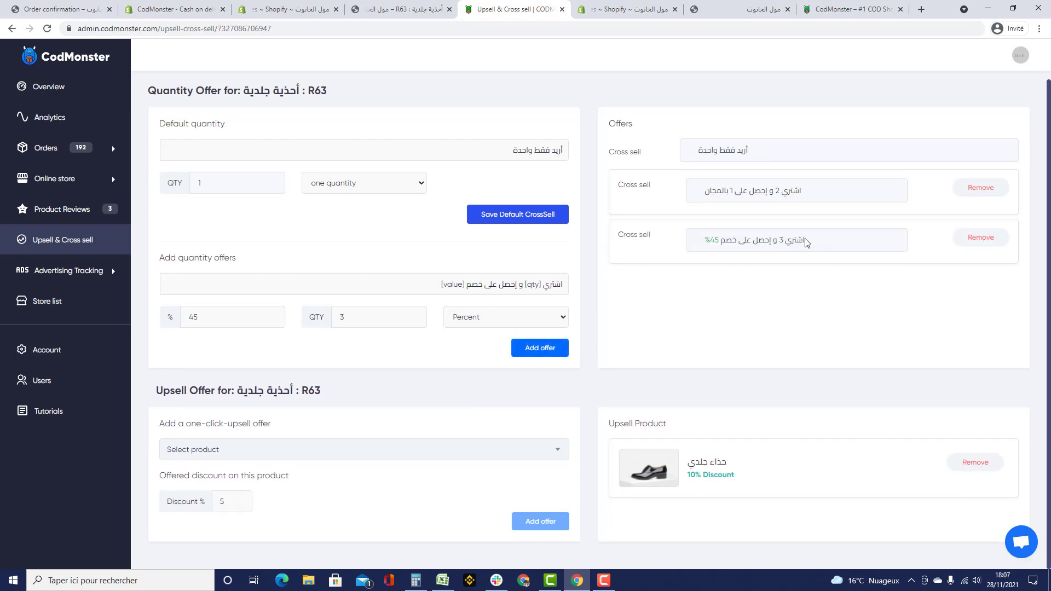
click(443, 13)
key(F5)
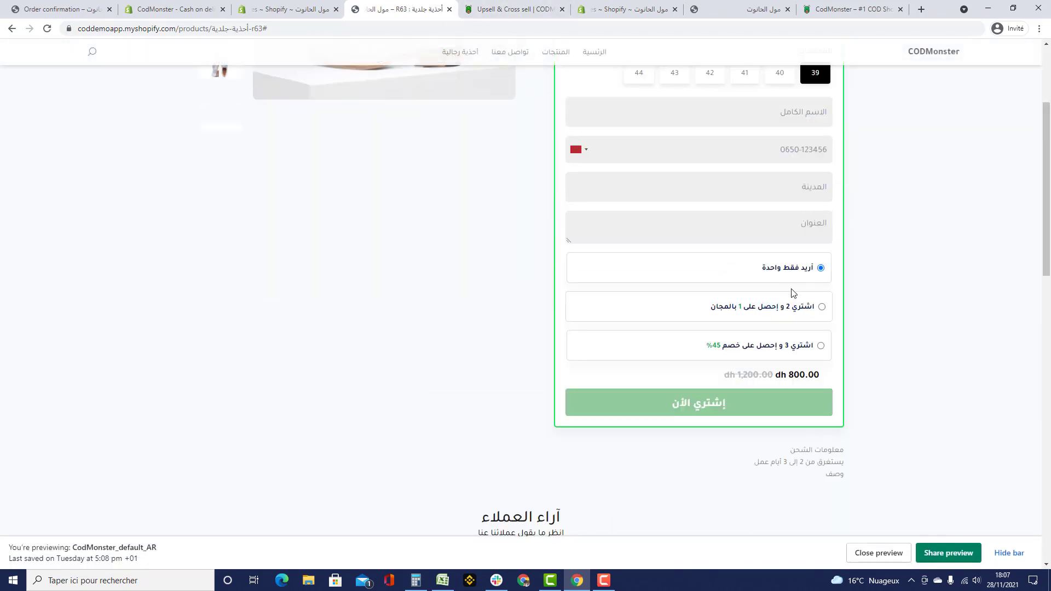
- Check R63's current offers in the CodMonster admin
click(515, 10)
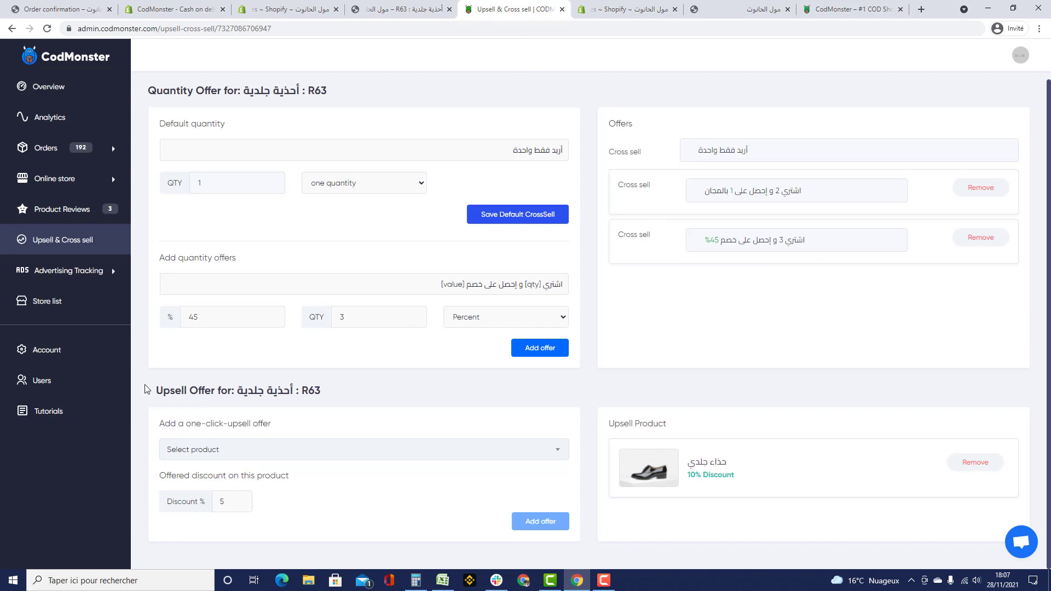
drag(146, 394, 328, 395)
click(365, 409)
- Fill in the customer's full name, phone number, city and address on the R63 order form
click(390, 9)
text(amine)
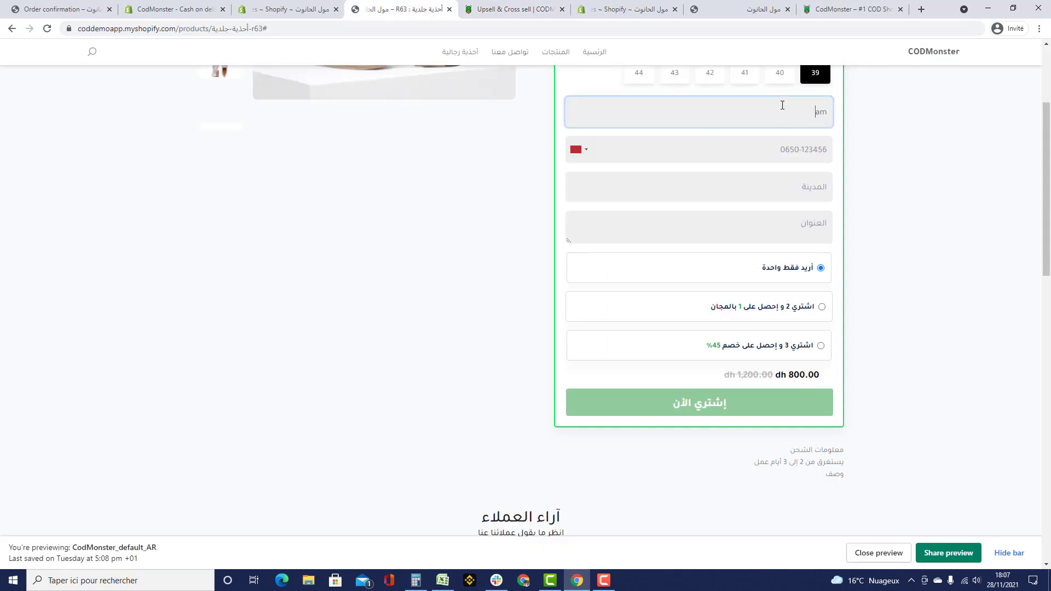
key(Tab)
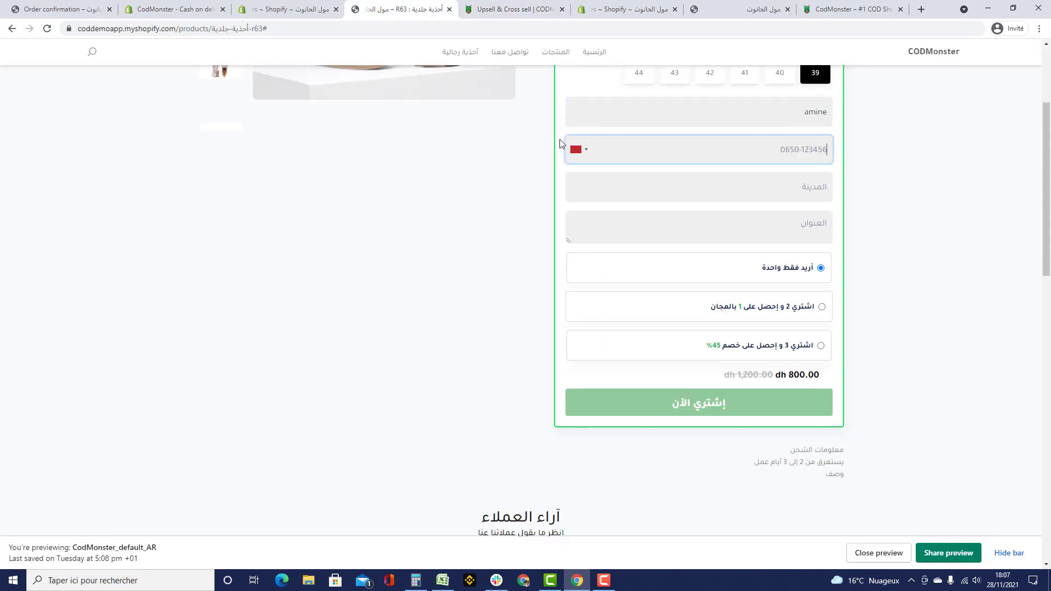
click(593, 158)
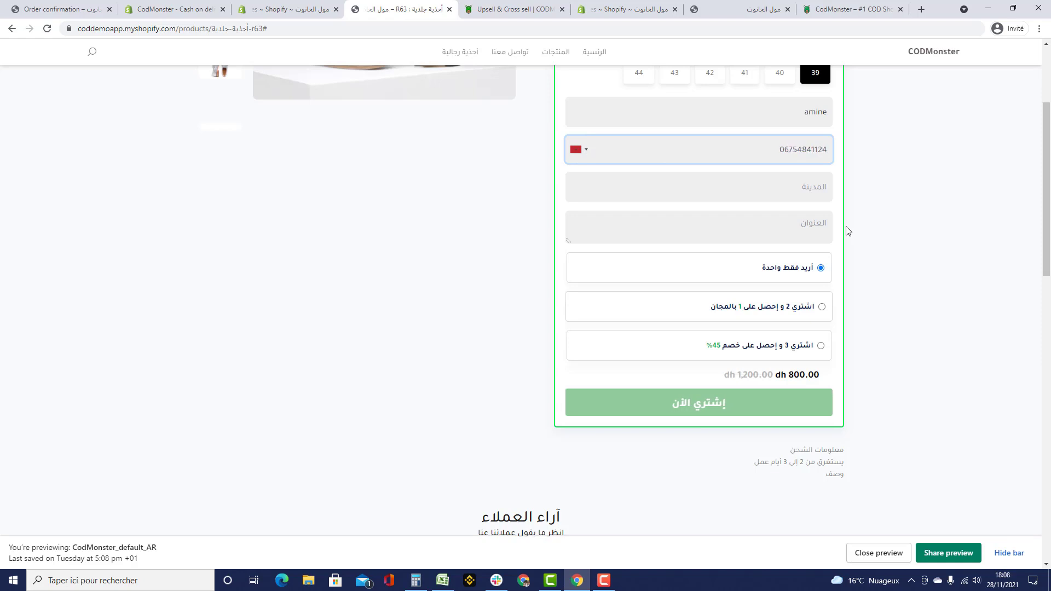
click(749, 183)
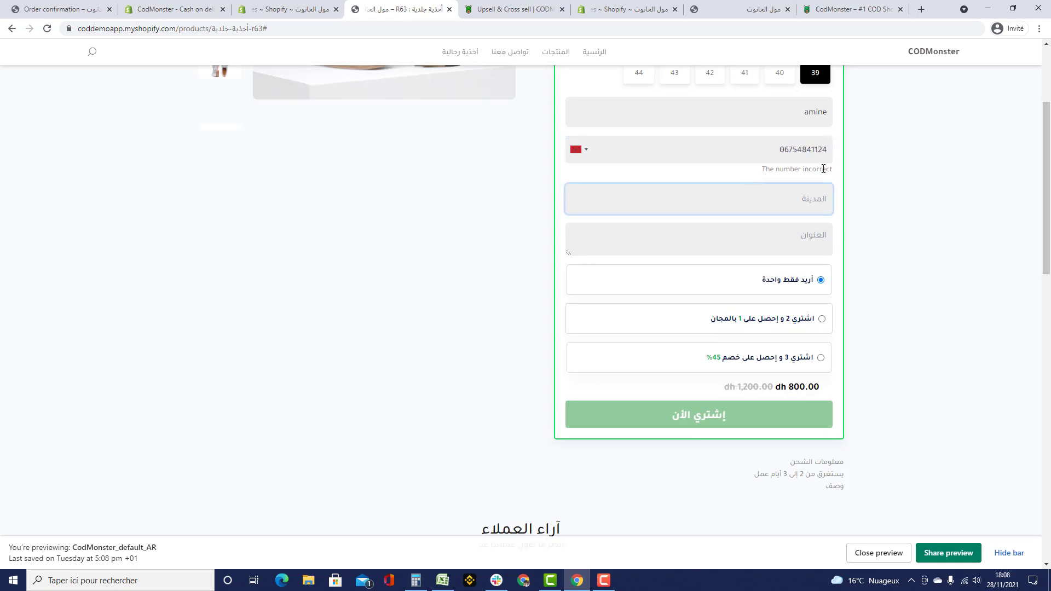
click(818, 149)
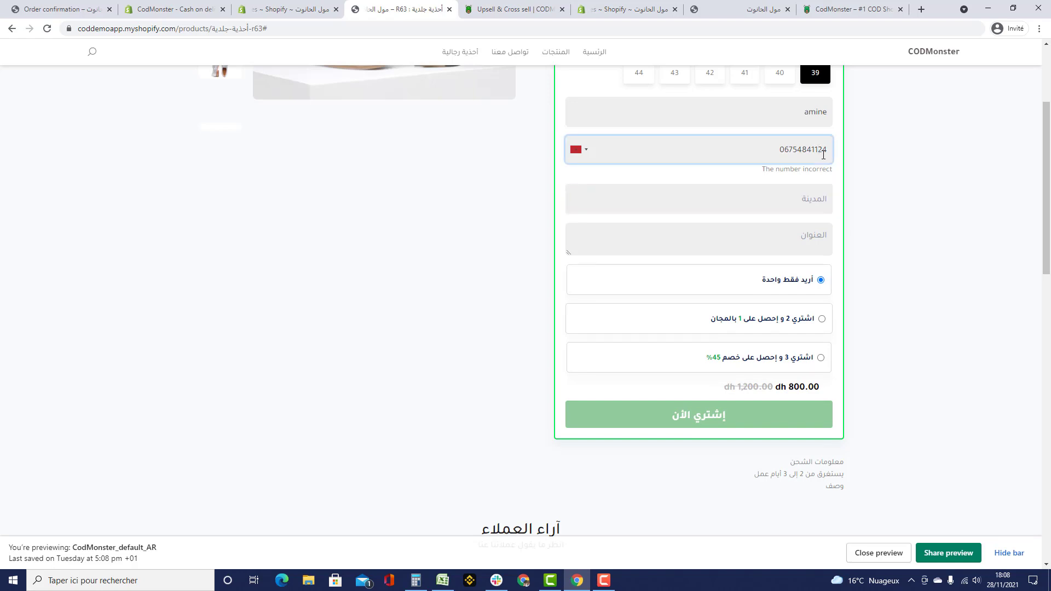
key(BackSpace)
click(758, 188)
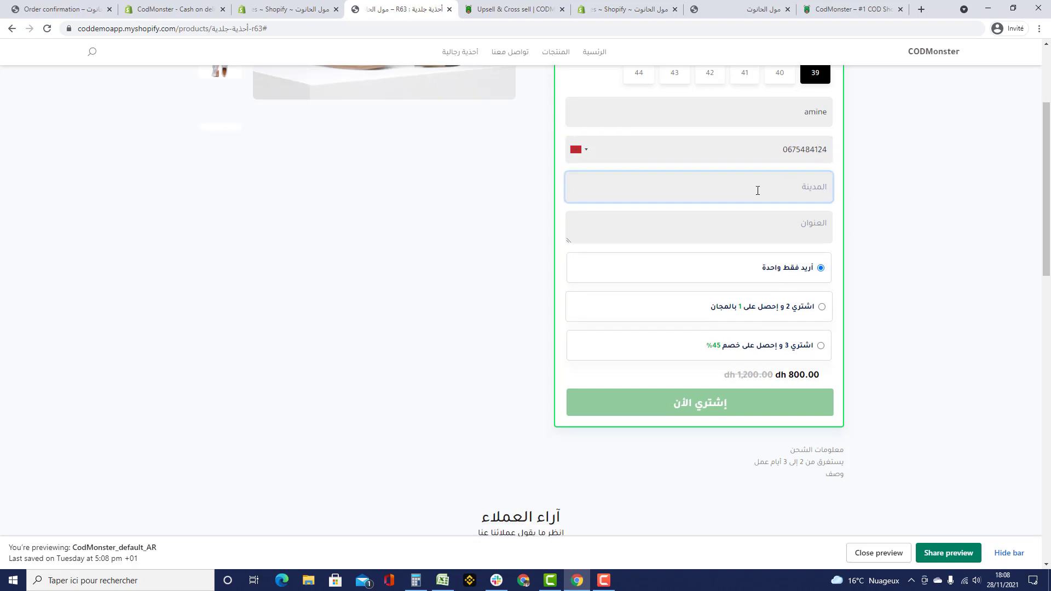
text(fes)
click(794, 230)
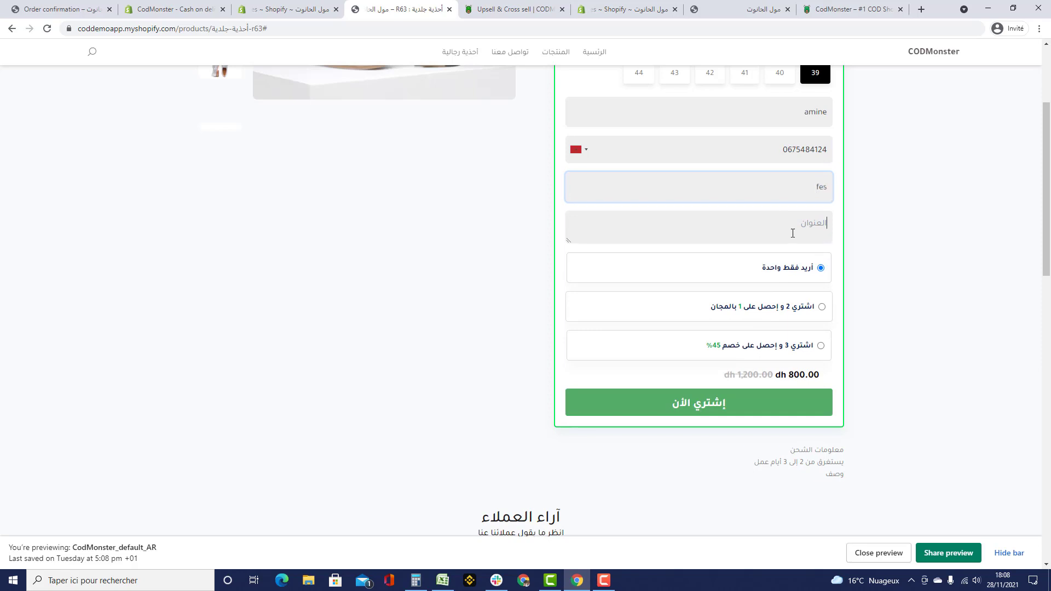
text(fes)
- Pick the buy 2 get 1 free option and submit the dh 1,600.00 order
click(812, 308)
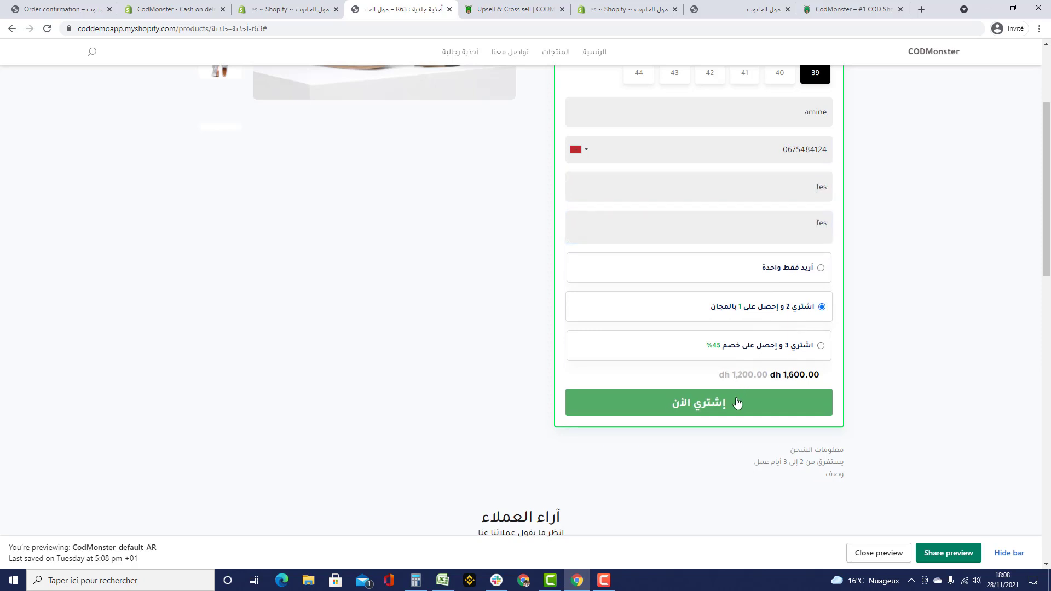
click(722, 403)
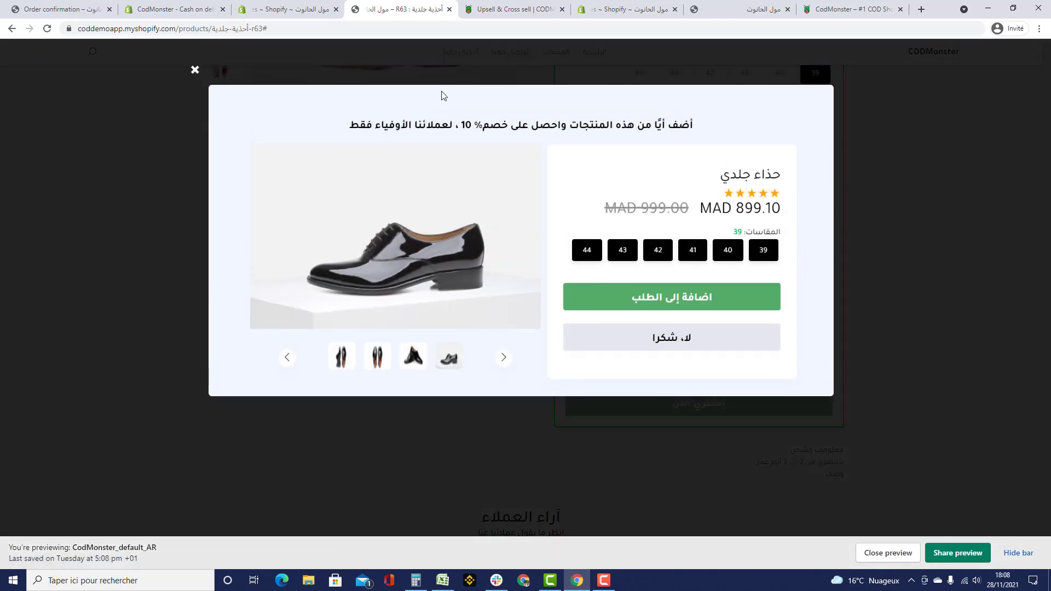
click(469, 12)
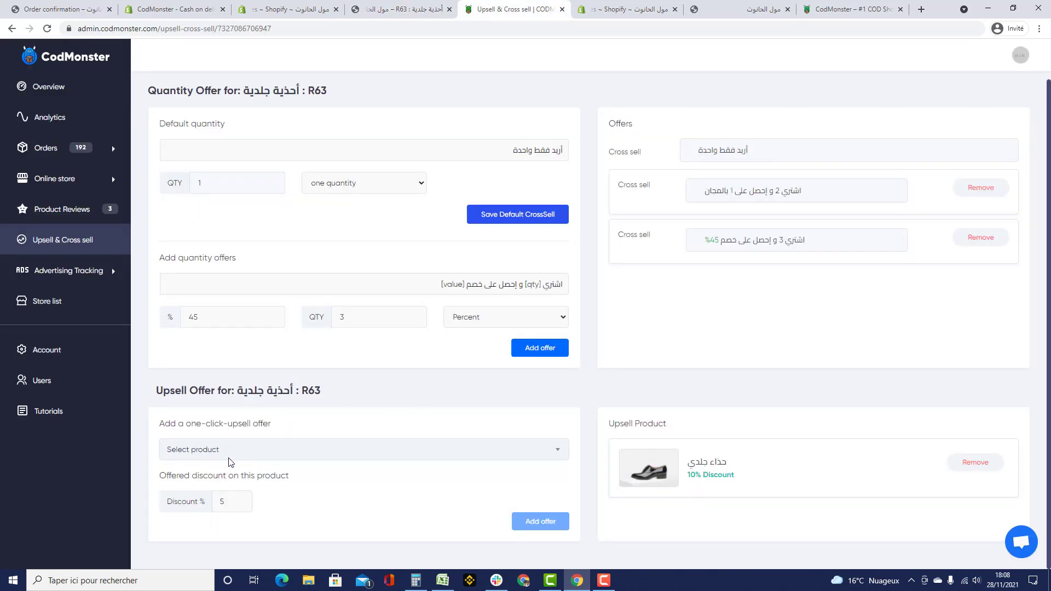
- Replace the 10% upsell product with حذاء جلدي at a 5% discount
click(986, 466)
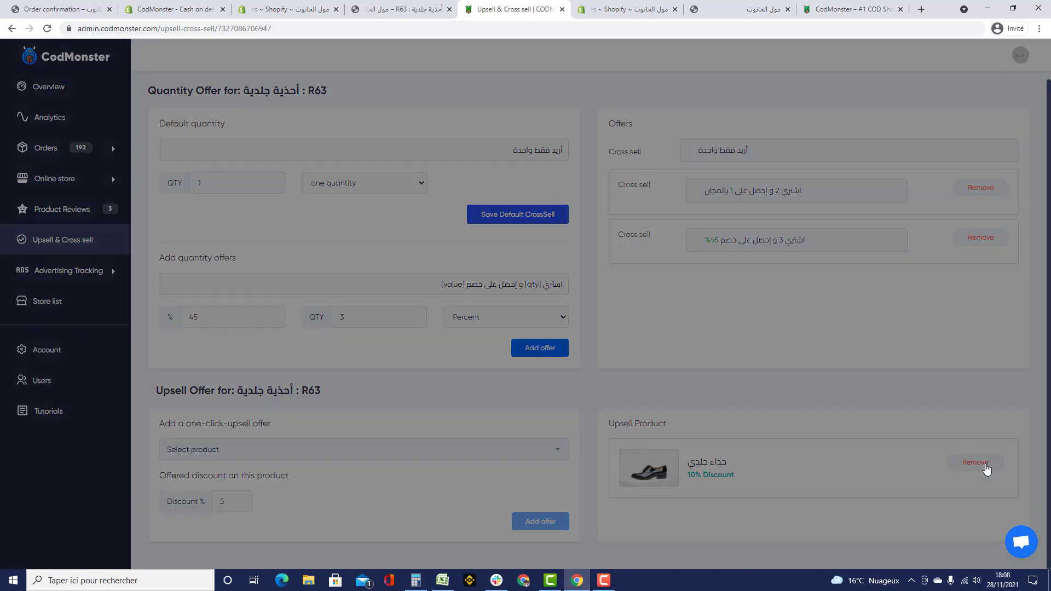
click(639, 379)
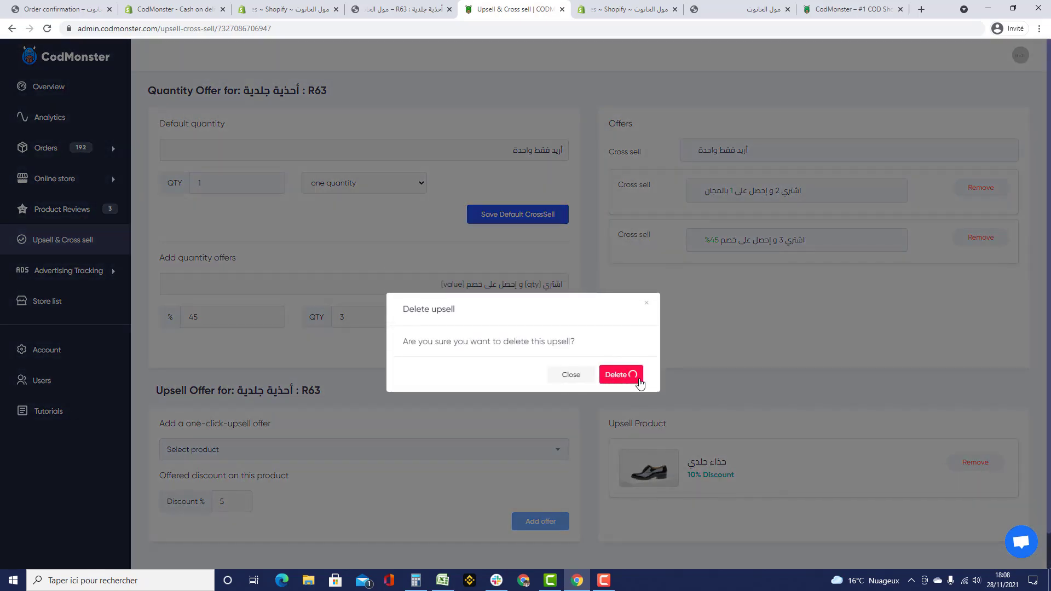
right_click(640, 383)
click(352, 482)
click(311, 446)
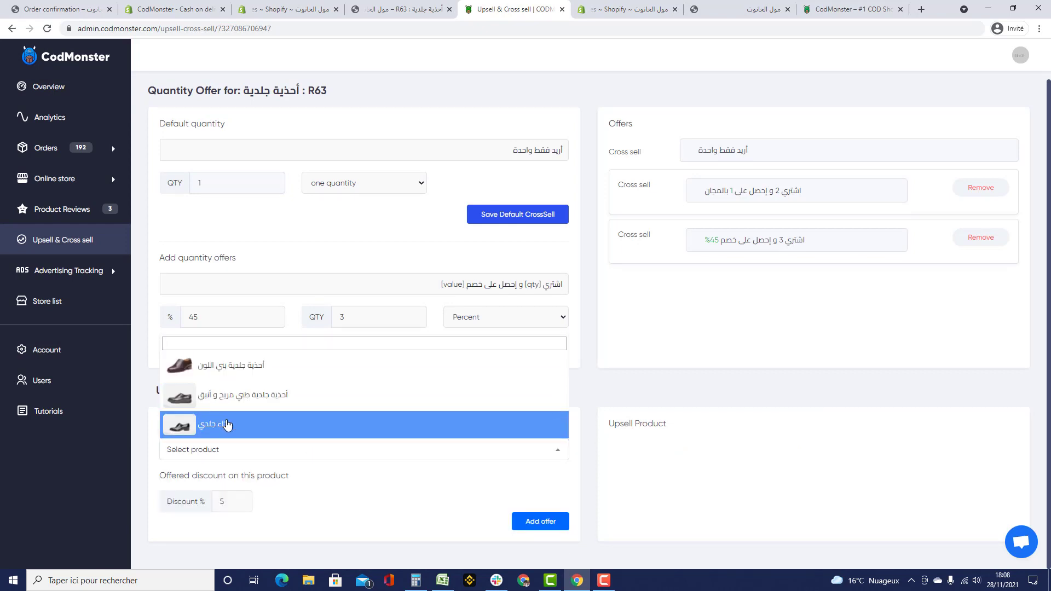
click(253, 424)
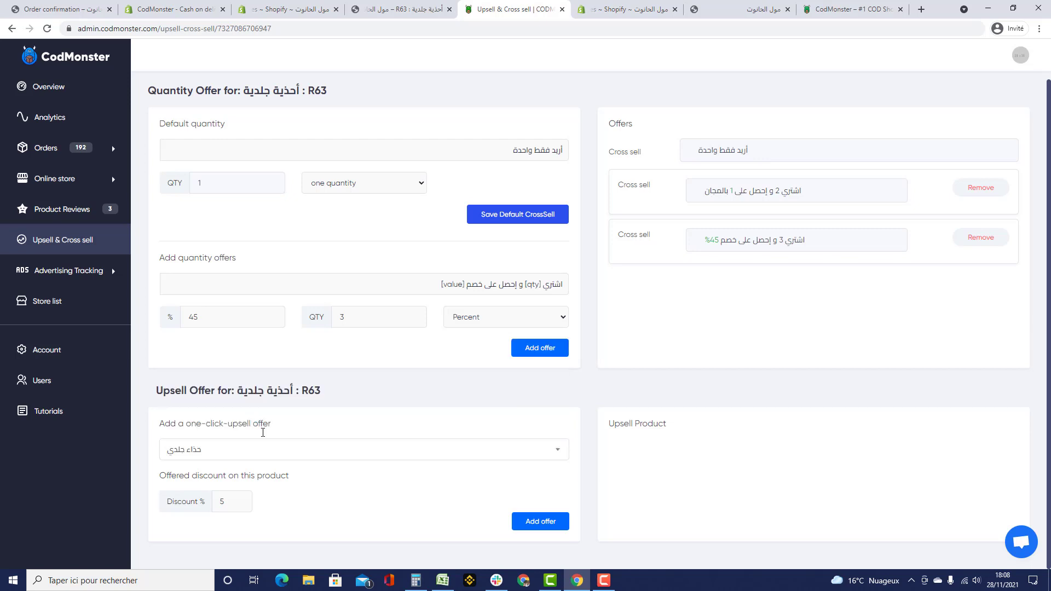
double_click(222, 501)
click(548, 527)
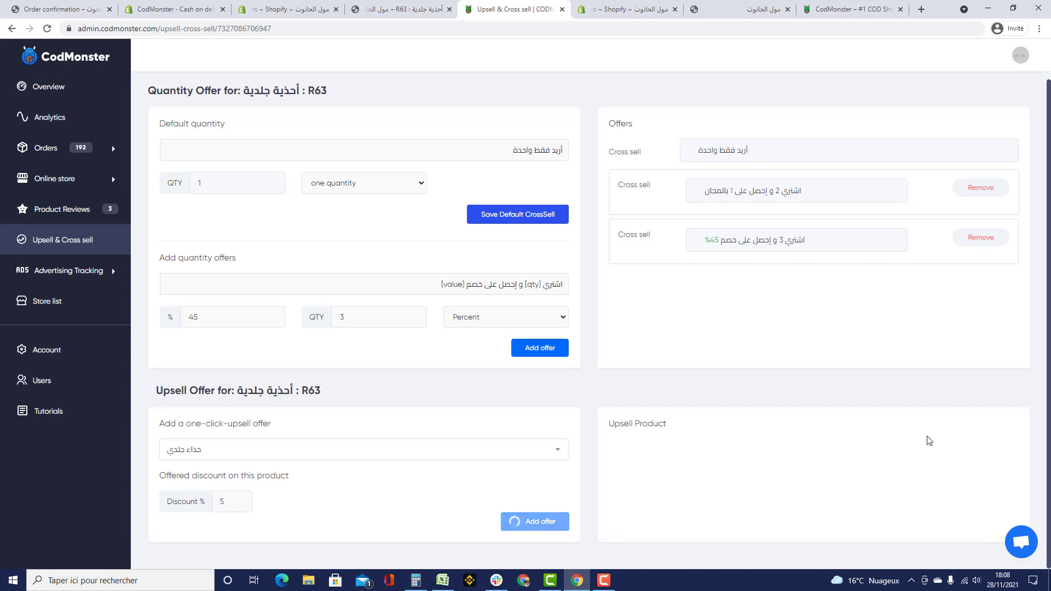
- Close the upsell popup on the store page and expand Advertising Tracking in the admin
click(402, 9)
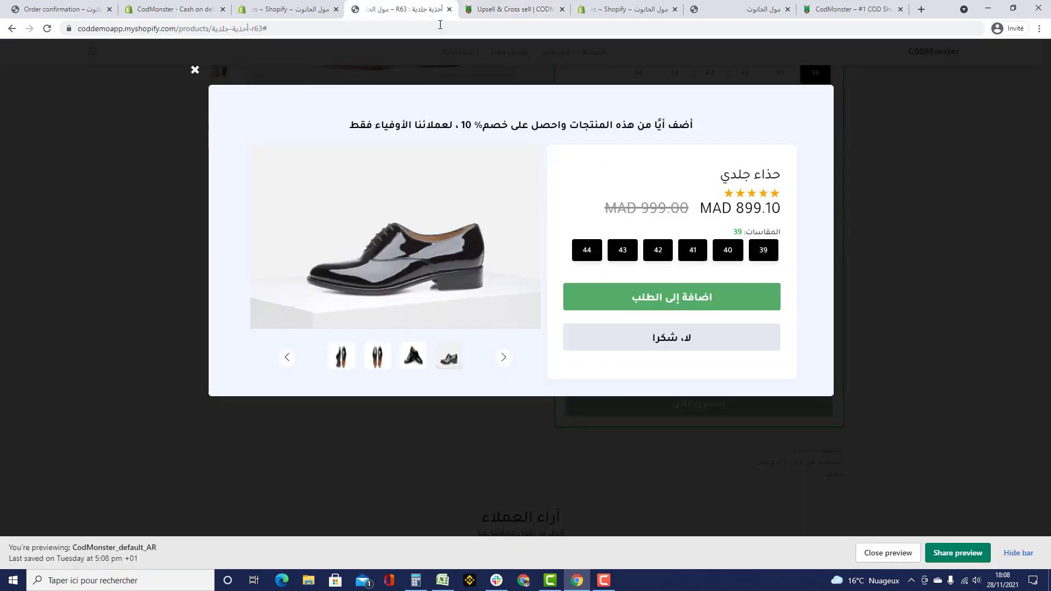
click(197, 71)
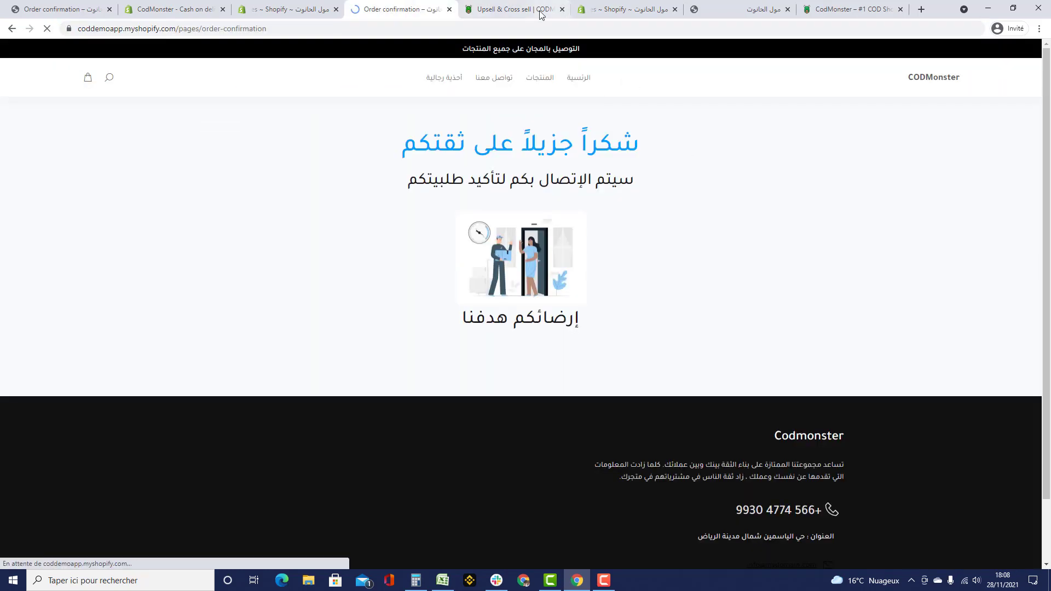
key(ctrl+Tab)
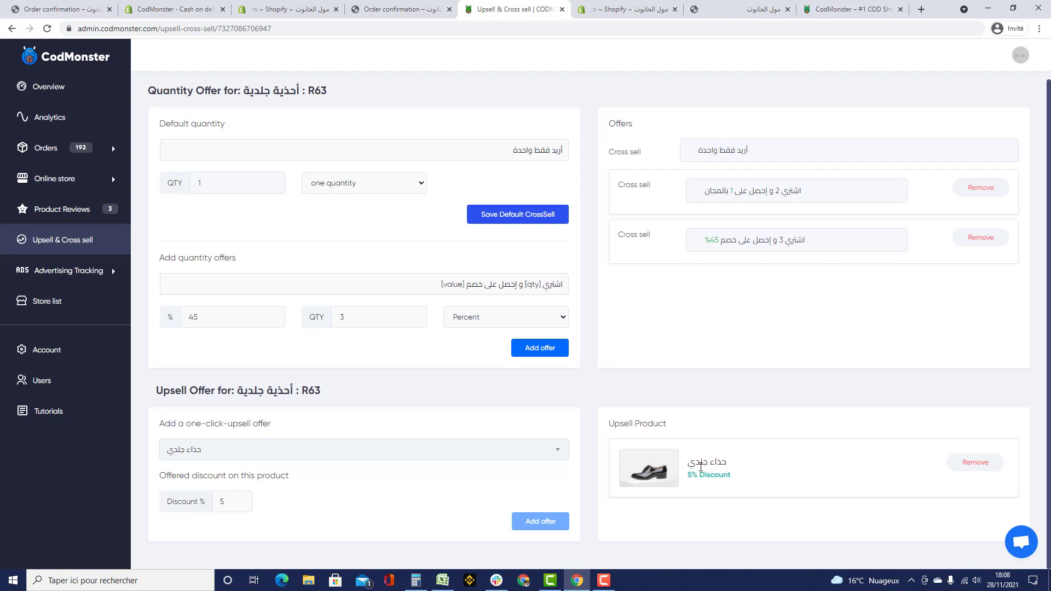
drag(701, 466, 731, 465)
click(743, 486)
click(70, 274)
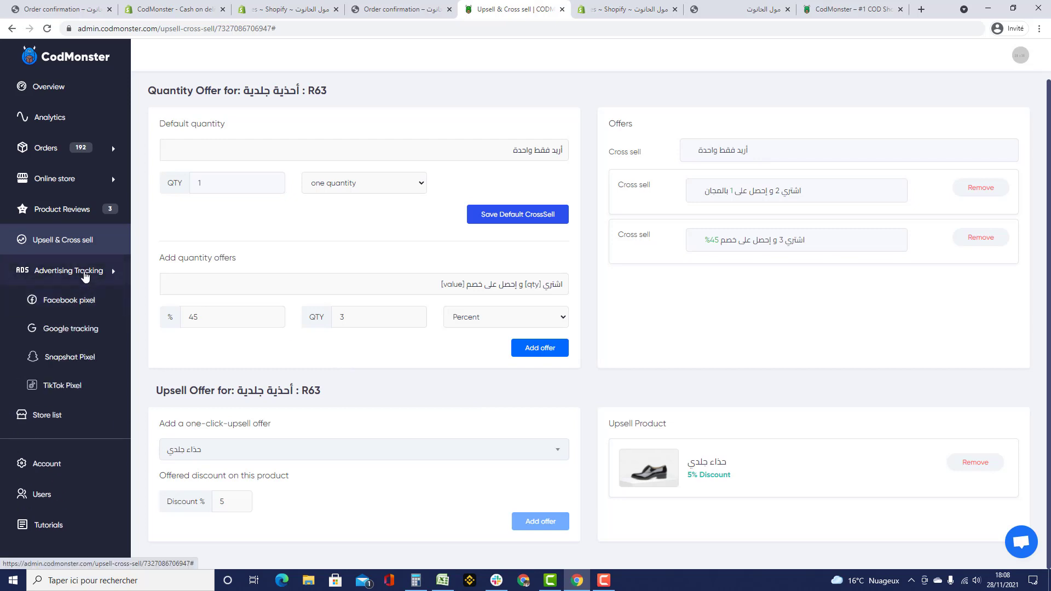
- Add a Facebook pixel named 'store' with its pixel ID, then delete it
click(85, 273)
click(78, 272)
click(85, 306)
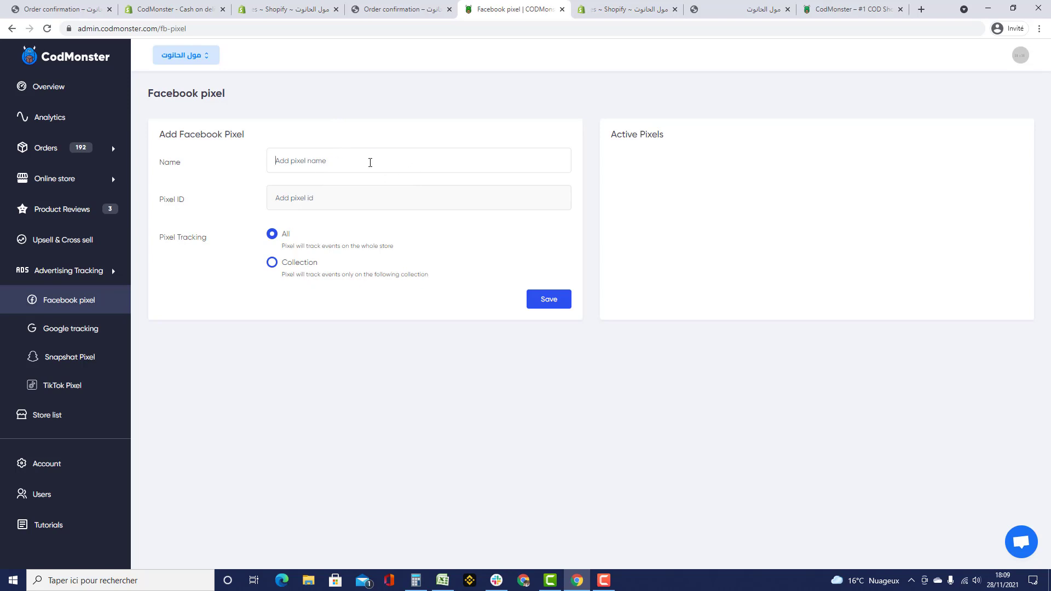
text(s)
text(2151544545121121)
click(553, 296)
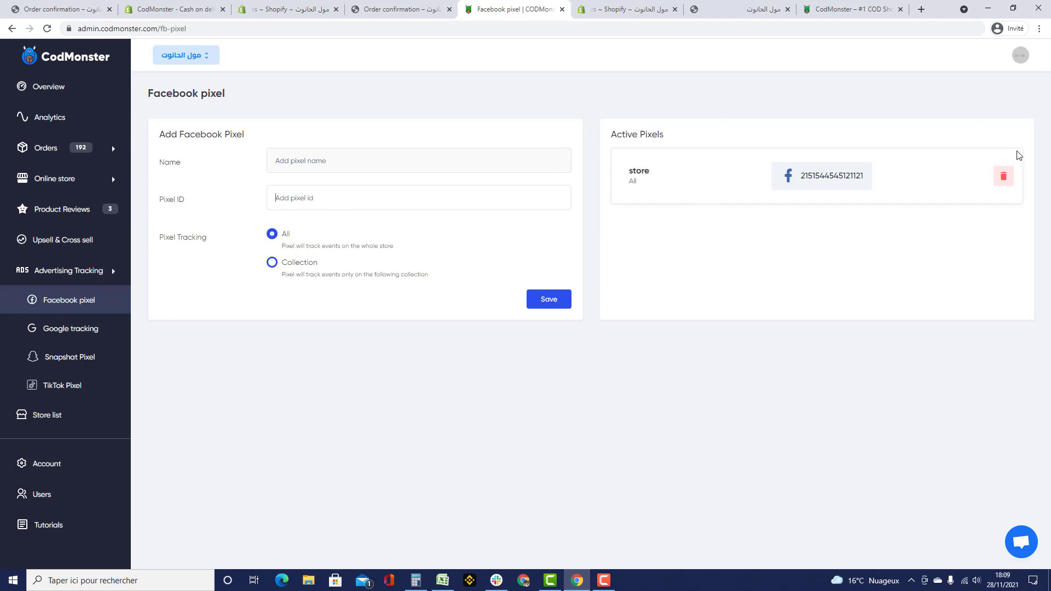
click(1004, 175)
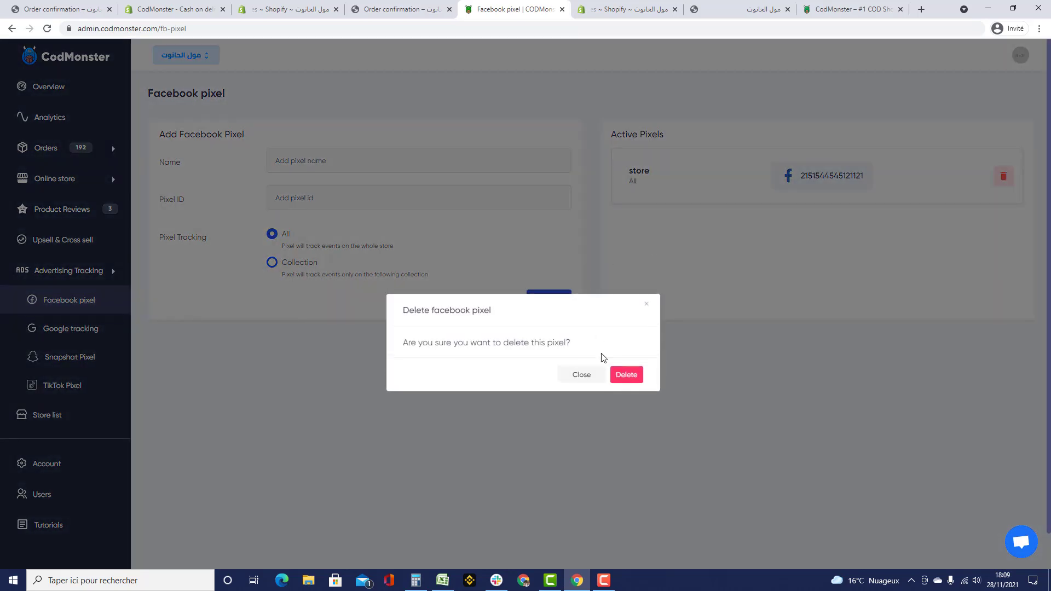
click(618, 374)
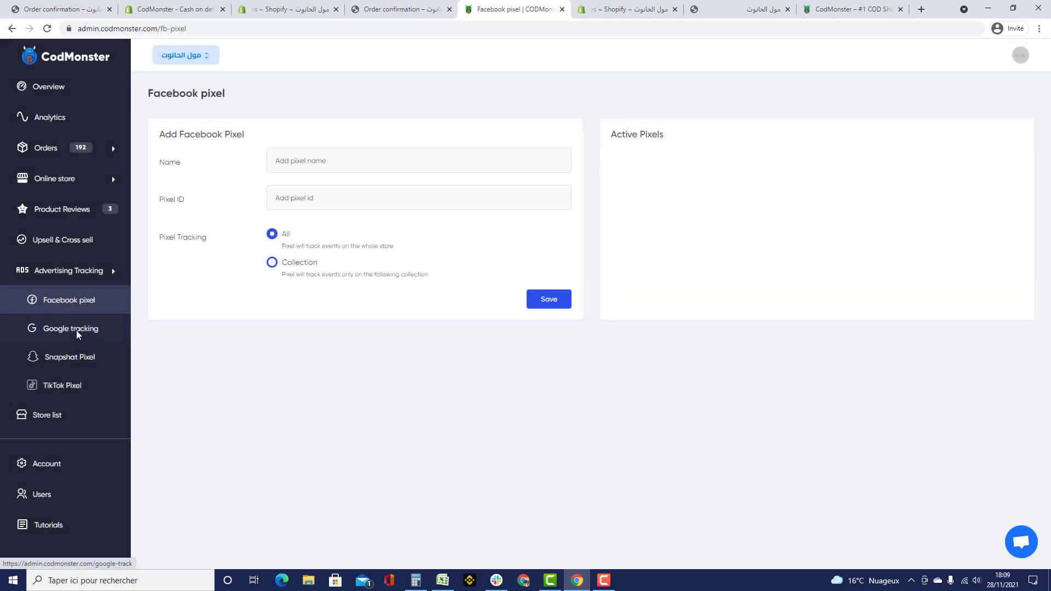
- Review the Google tracking codes, Snapshot pixel and TikTok pixel settings
click(77, 332)
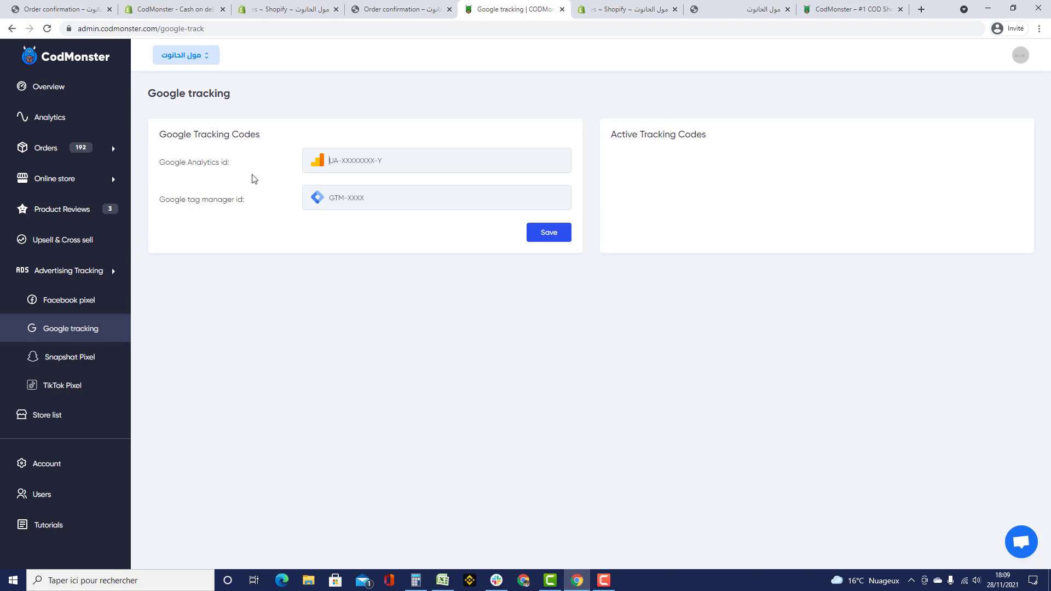
click(85, 354)
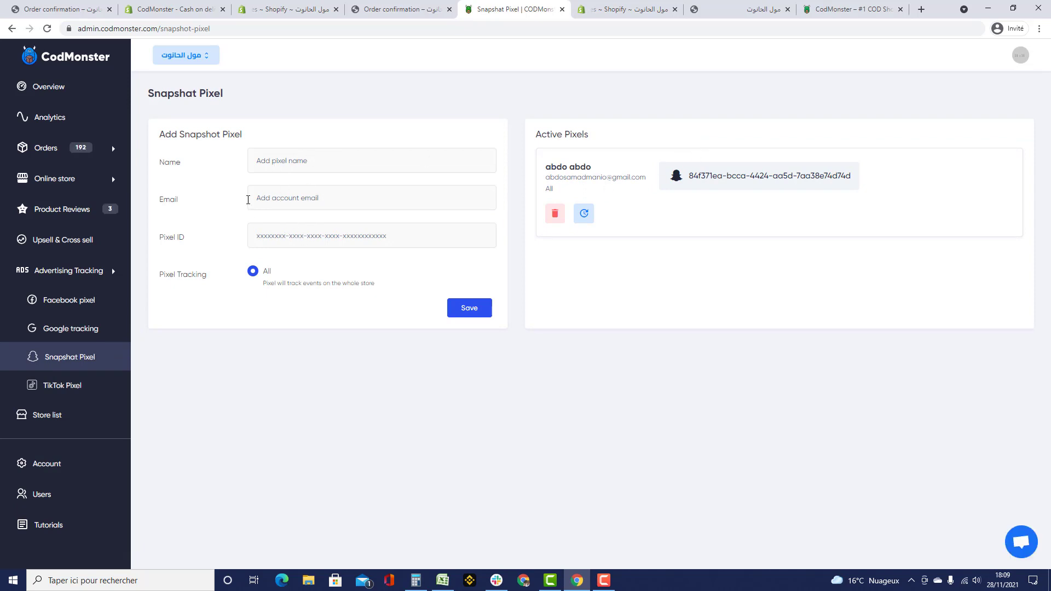
click(58, 388)
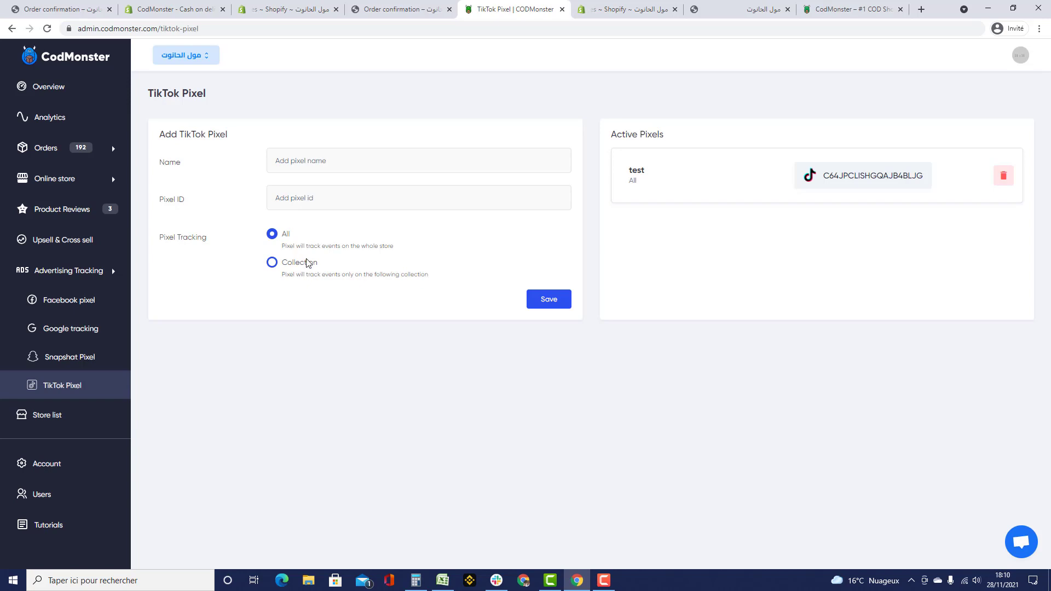
click(76, 400)
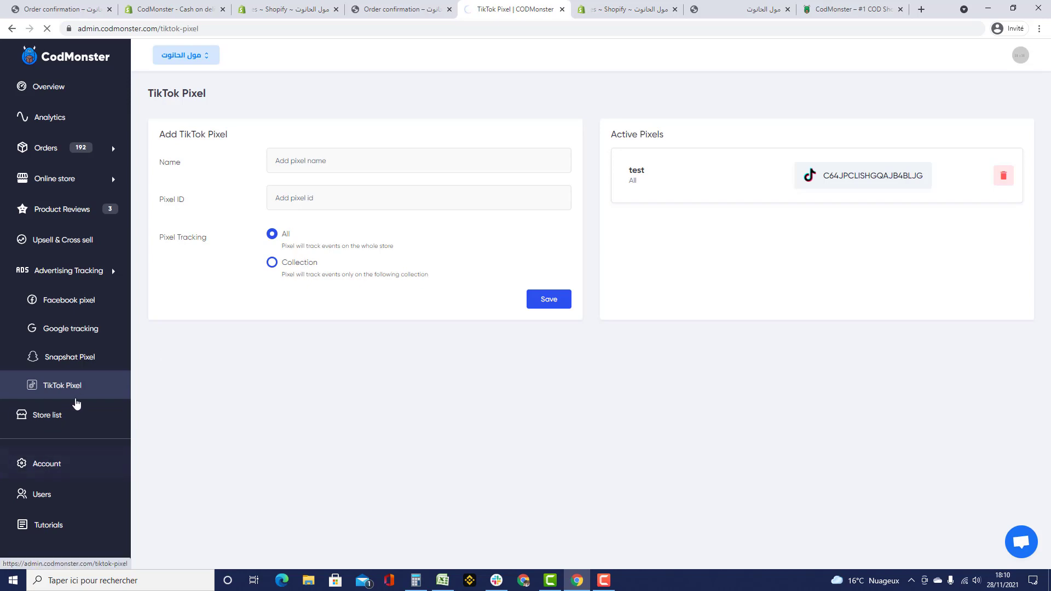
- Look over the CodDemoapp account details, then open the Orders list
click(77, 467)
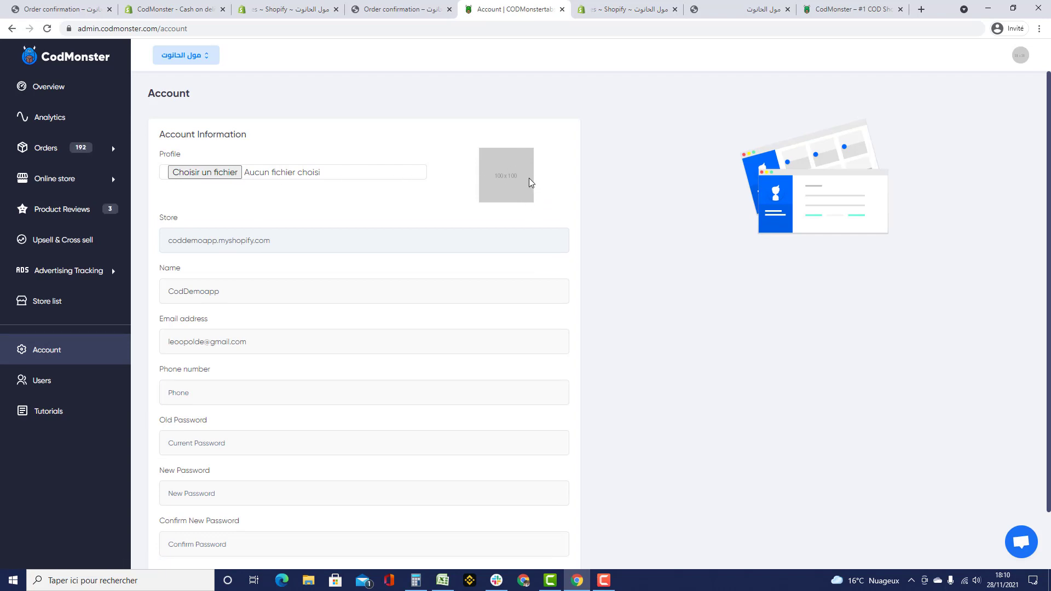
double_click(187, 283)
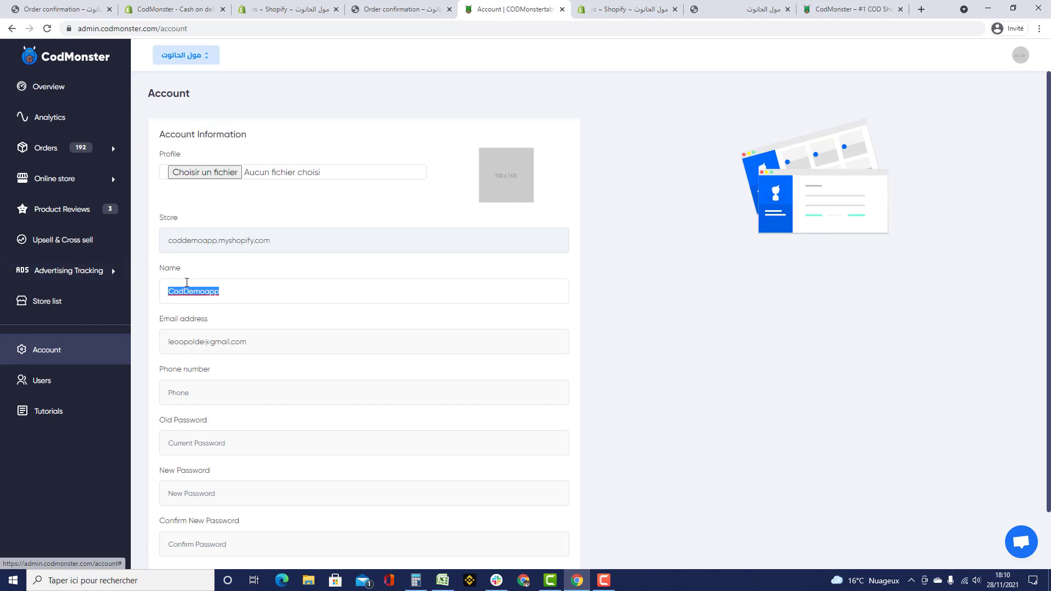
scroll(211, 317, down, 2)
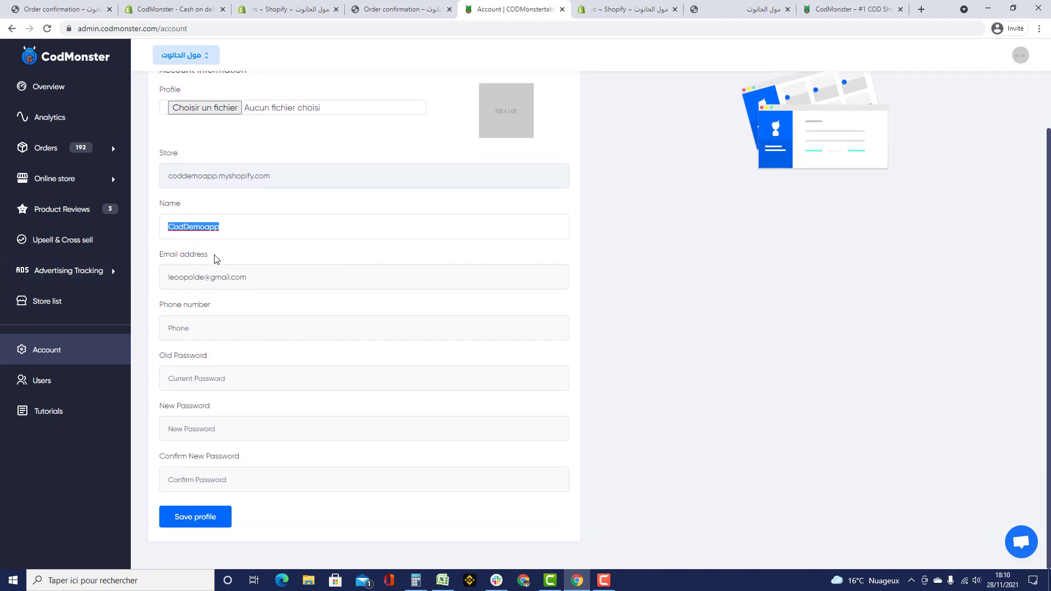
scroll(137, 236, up, 2)
click(48, 148)
click(73, 179)
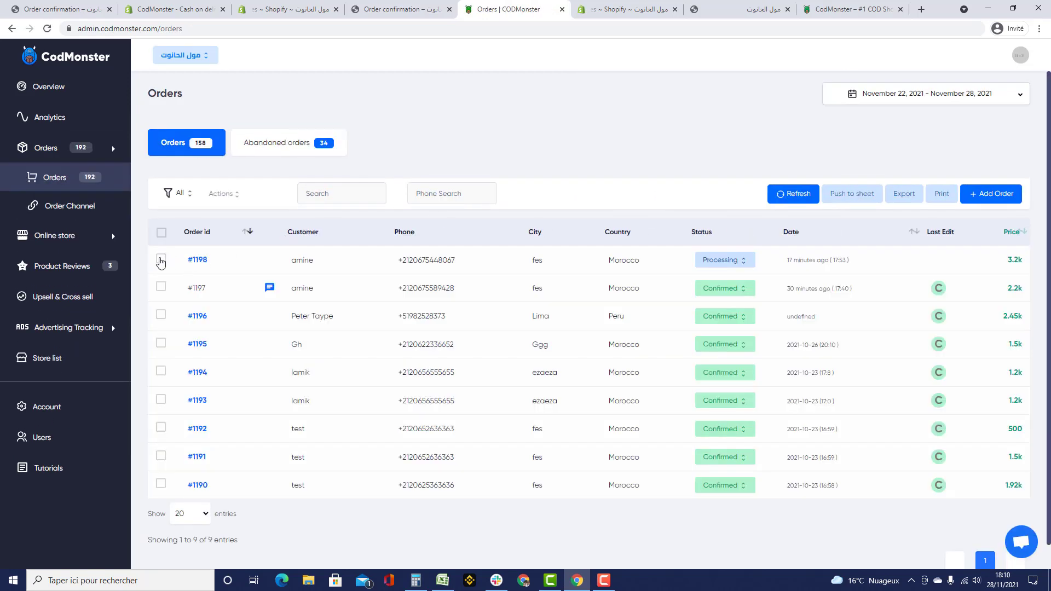
click(160, 259)
click(946, 199)
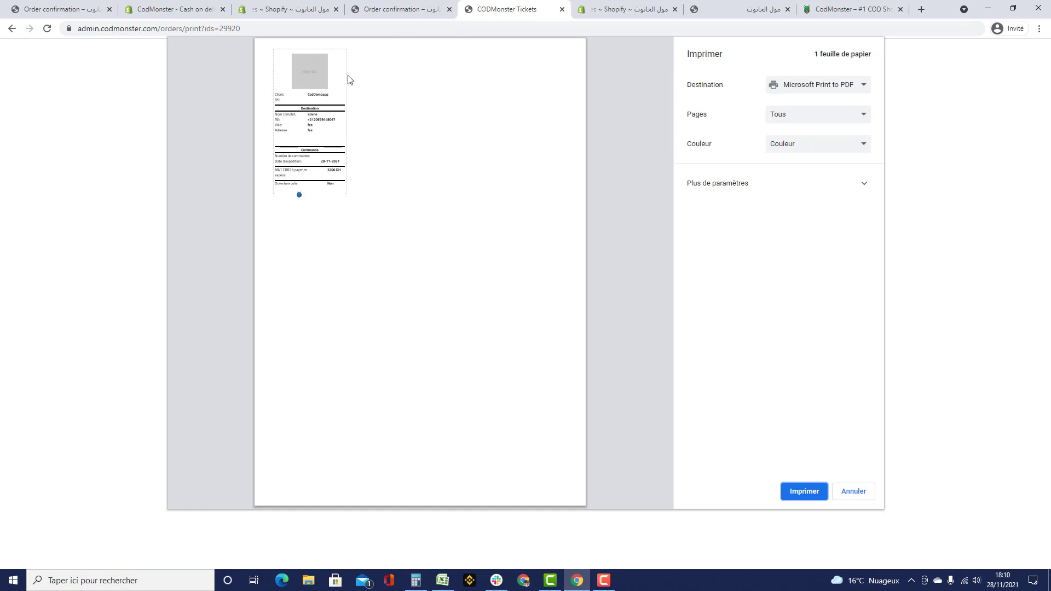
click(864, 494)
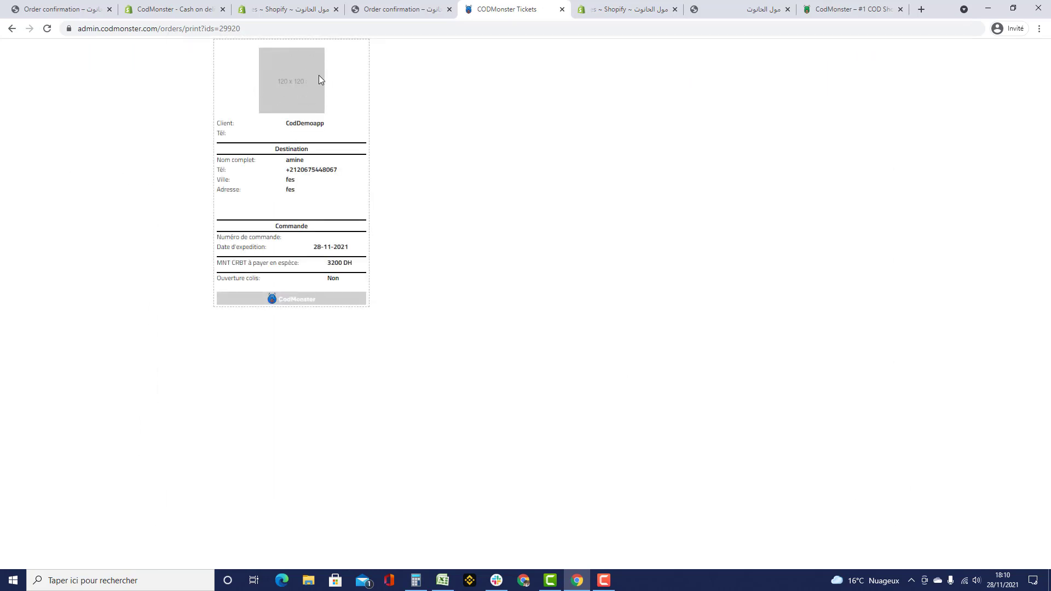
double_click(300, 123)
drag(283, 160, 331, 207)
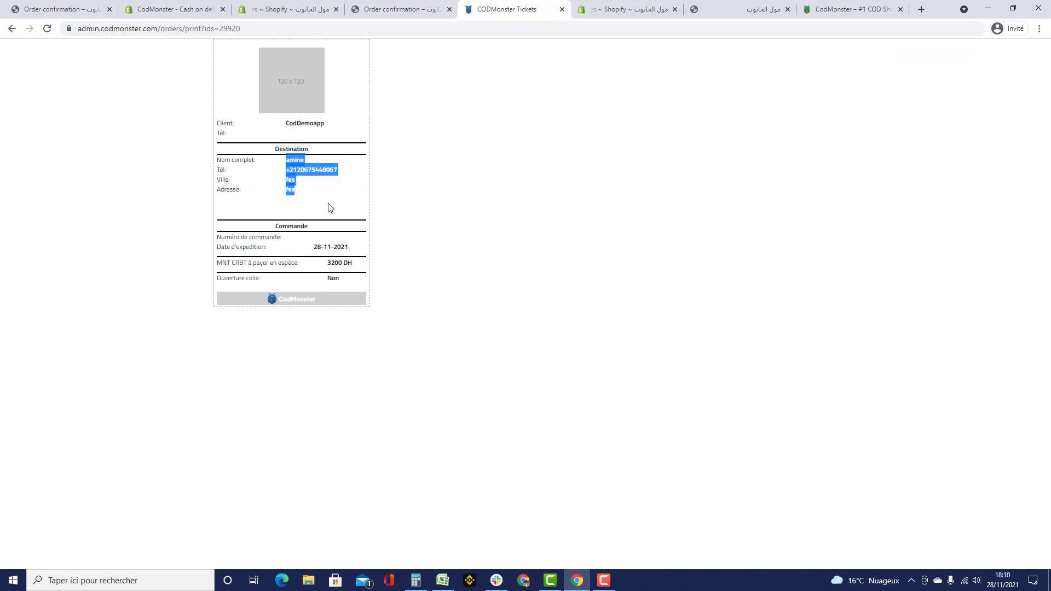
click(336, 273)
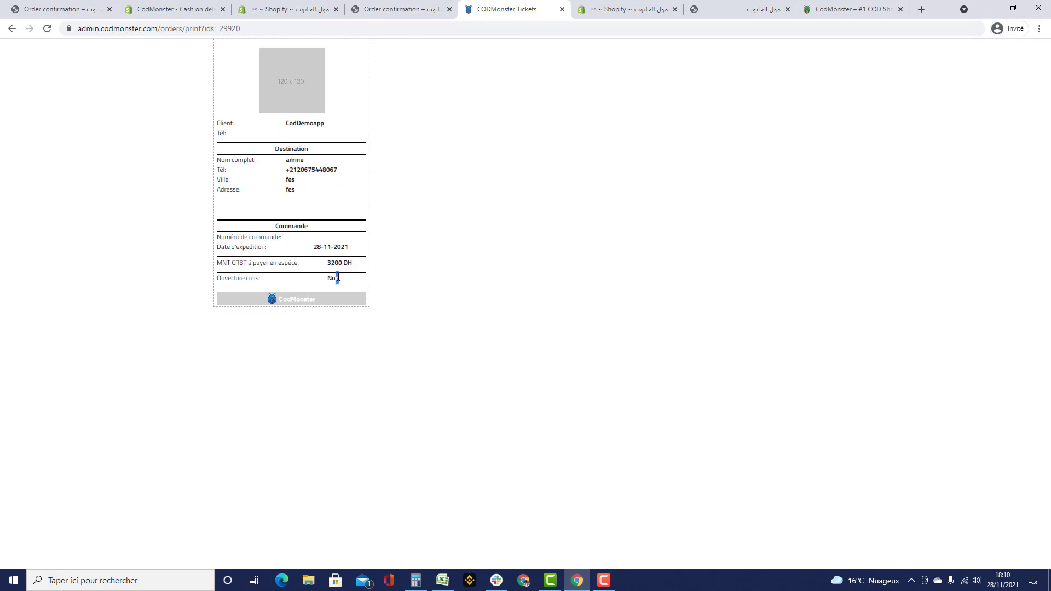
drag(324, 267, 347, 244)
click(334, 242)
click(371, 11)
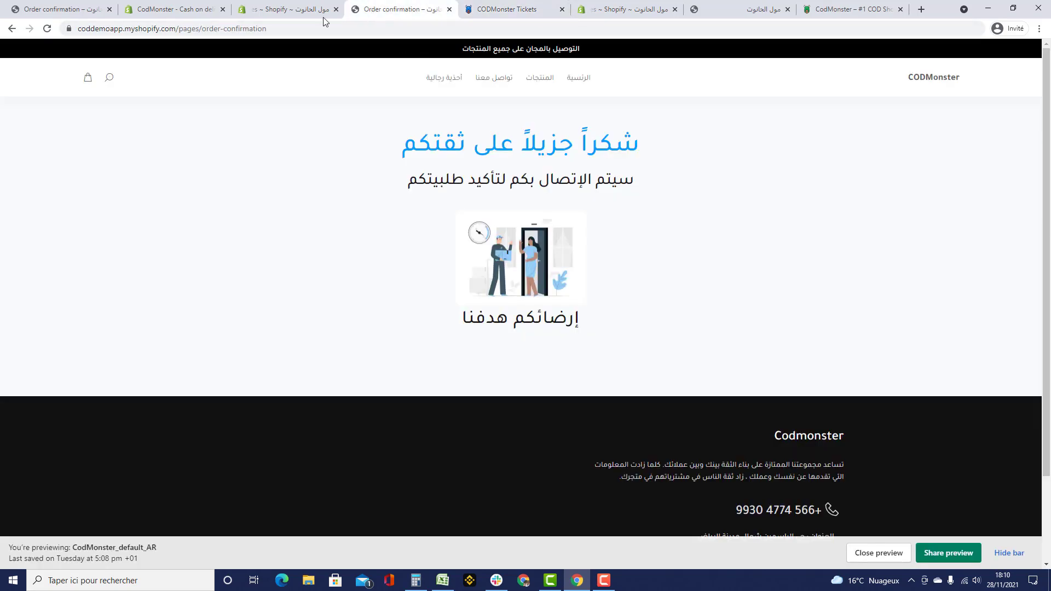
click(323, 17)
click(485, 13)
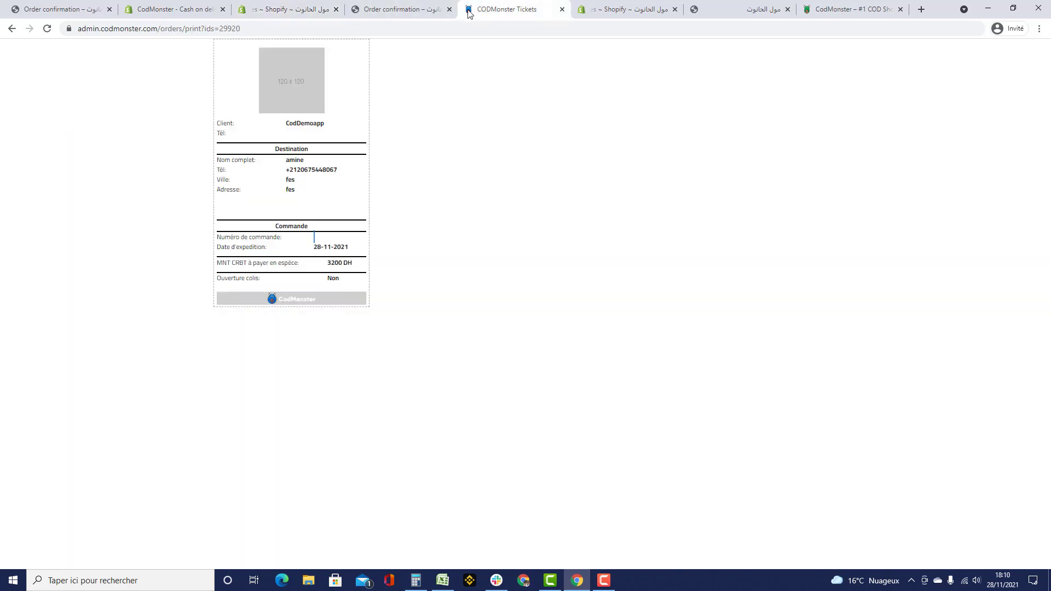
click(12, 28)
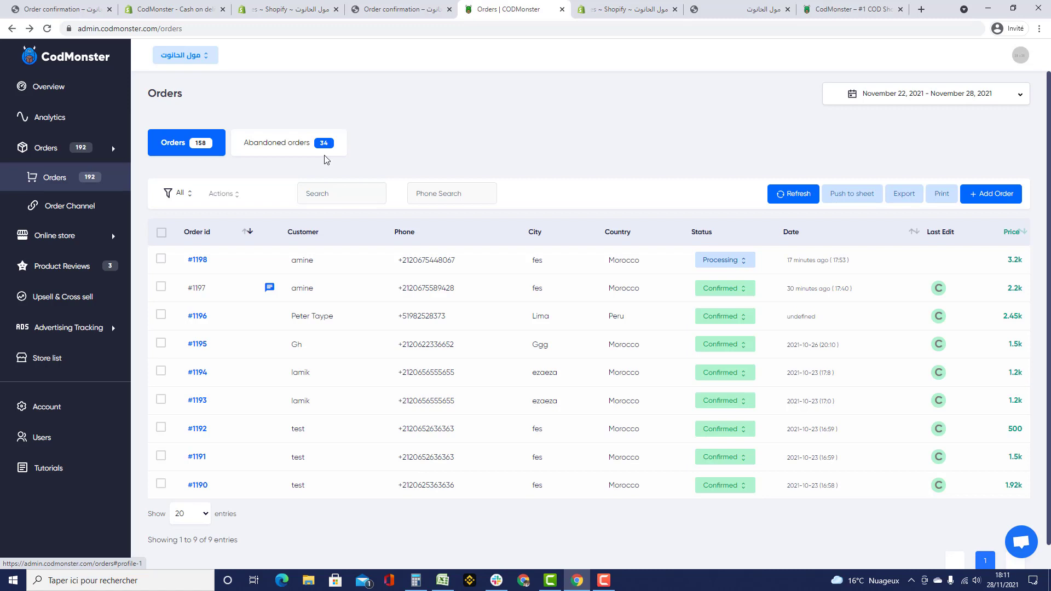
click(70, 437)
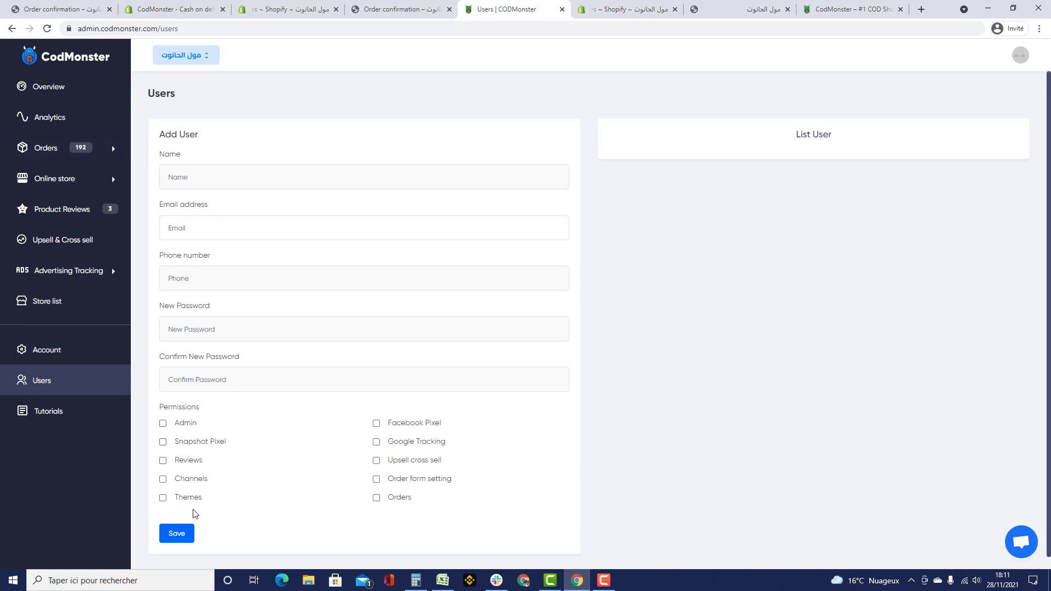
click(376, 497)
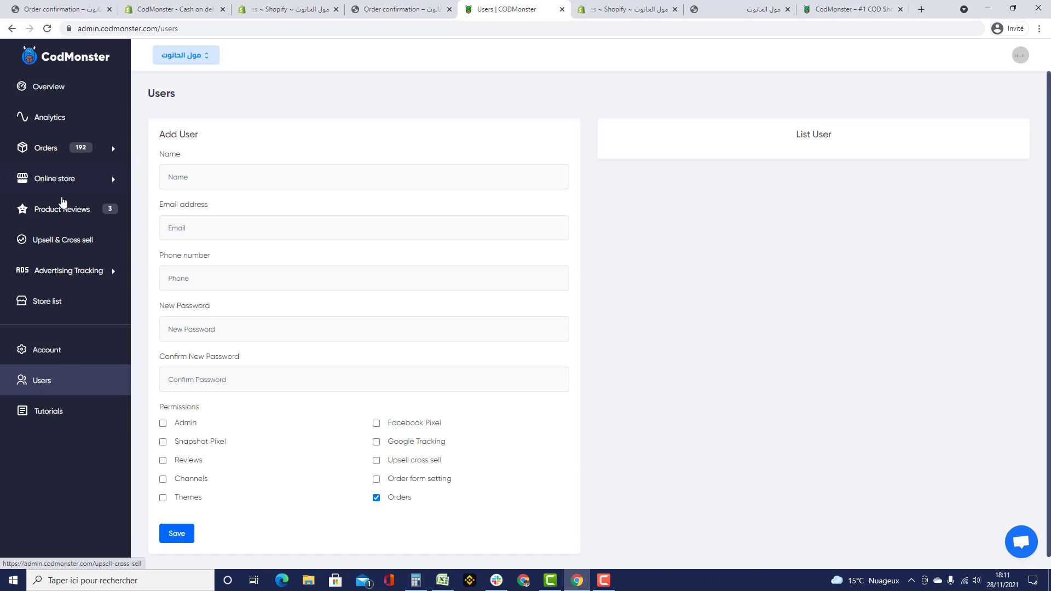
click(71, 154)
click(68, 186)
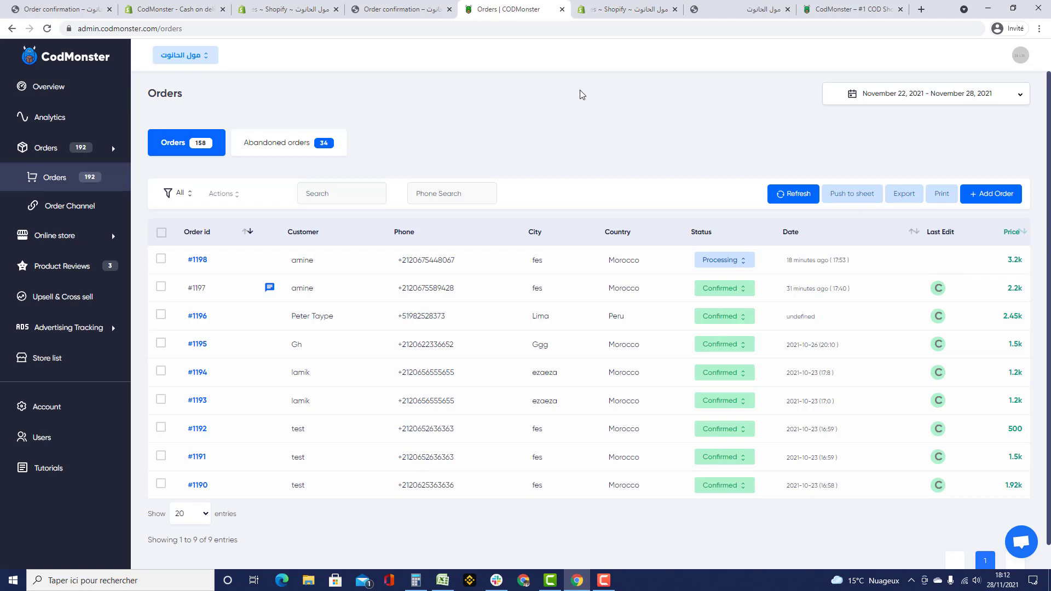
- Cycle through the open tabs to the CodMonster – Cash on delivery App Store listing
click(370, 20)
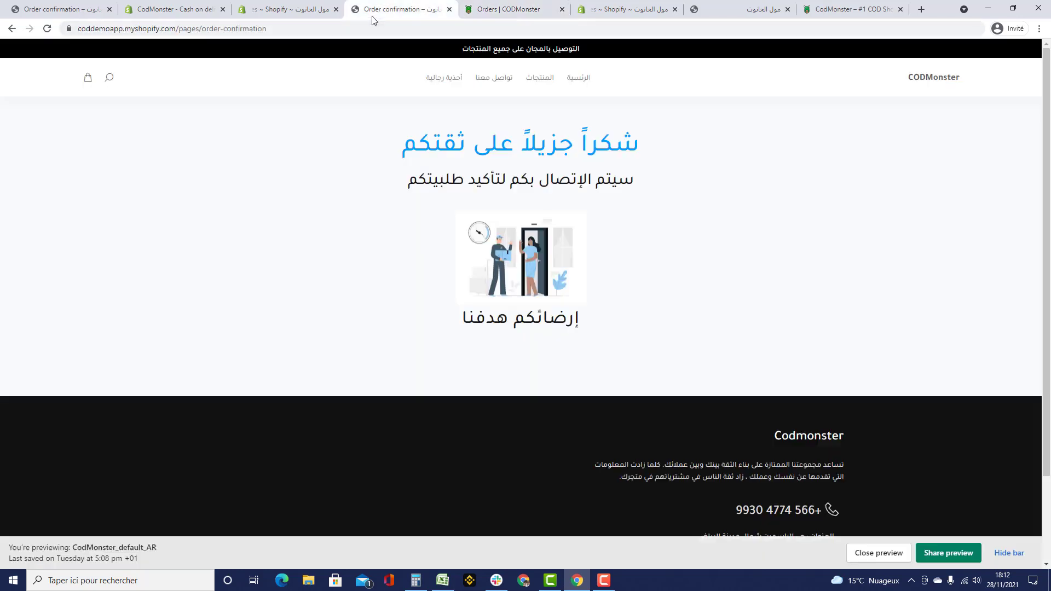
click(293, 15)
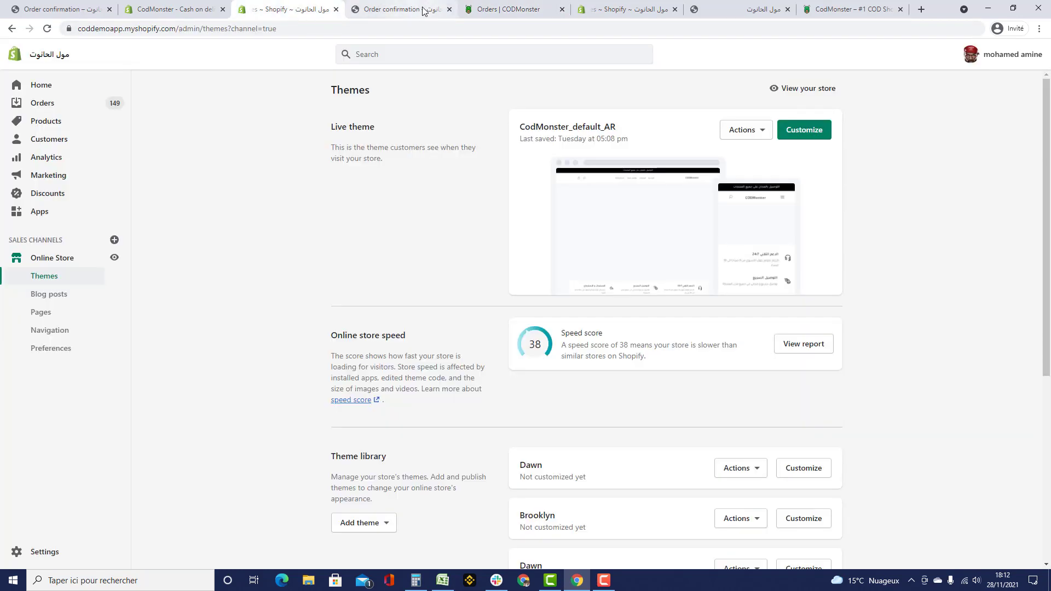
click(485, 8)
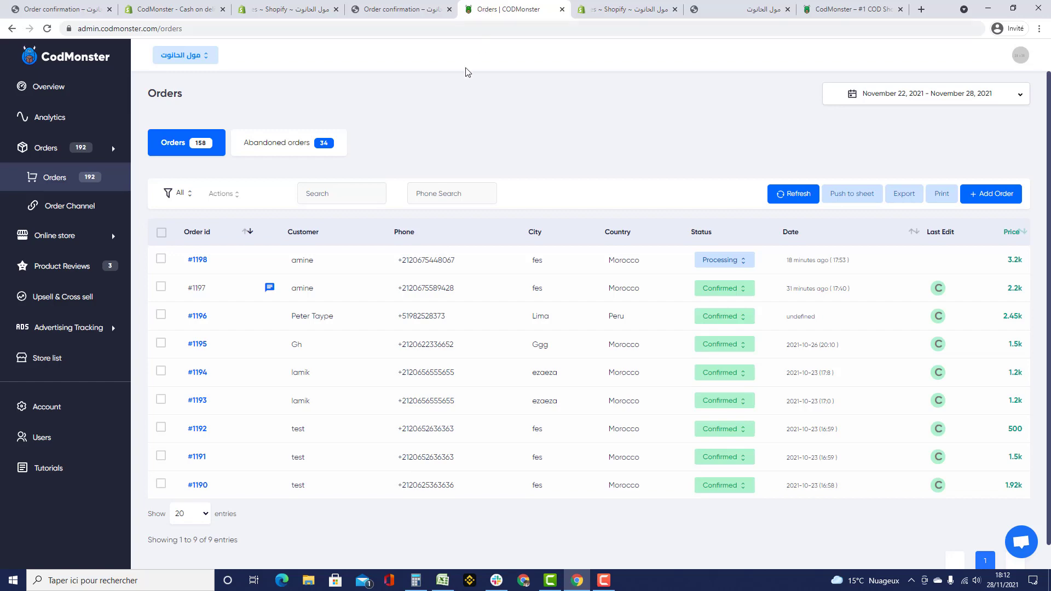
click(181, 11)
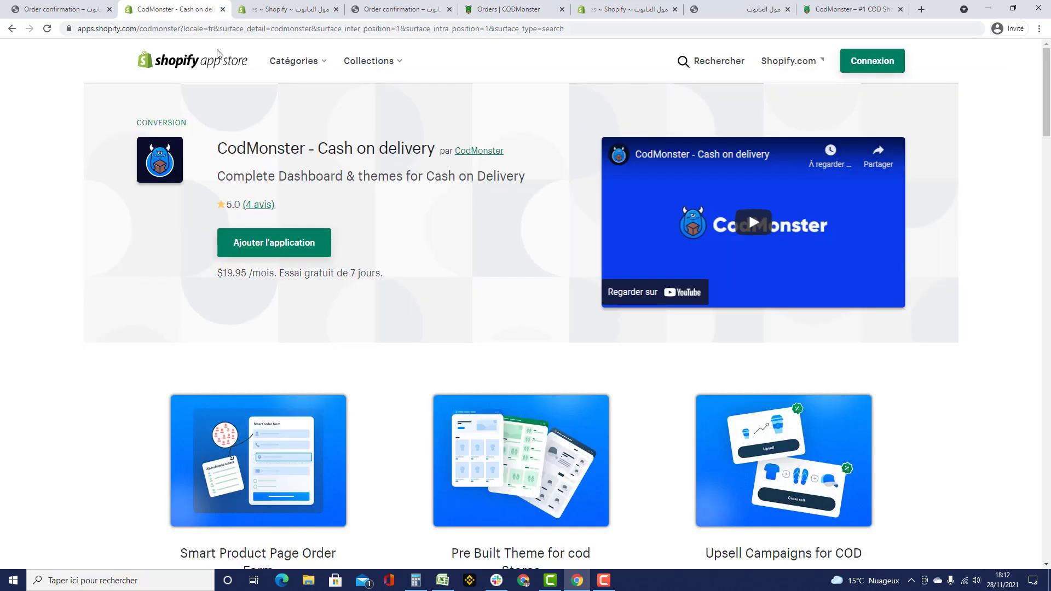